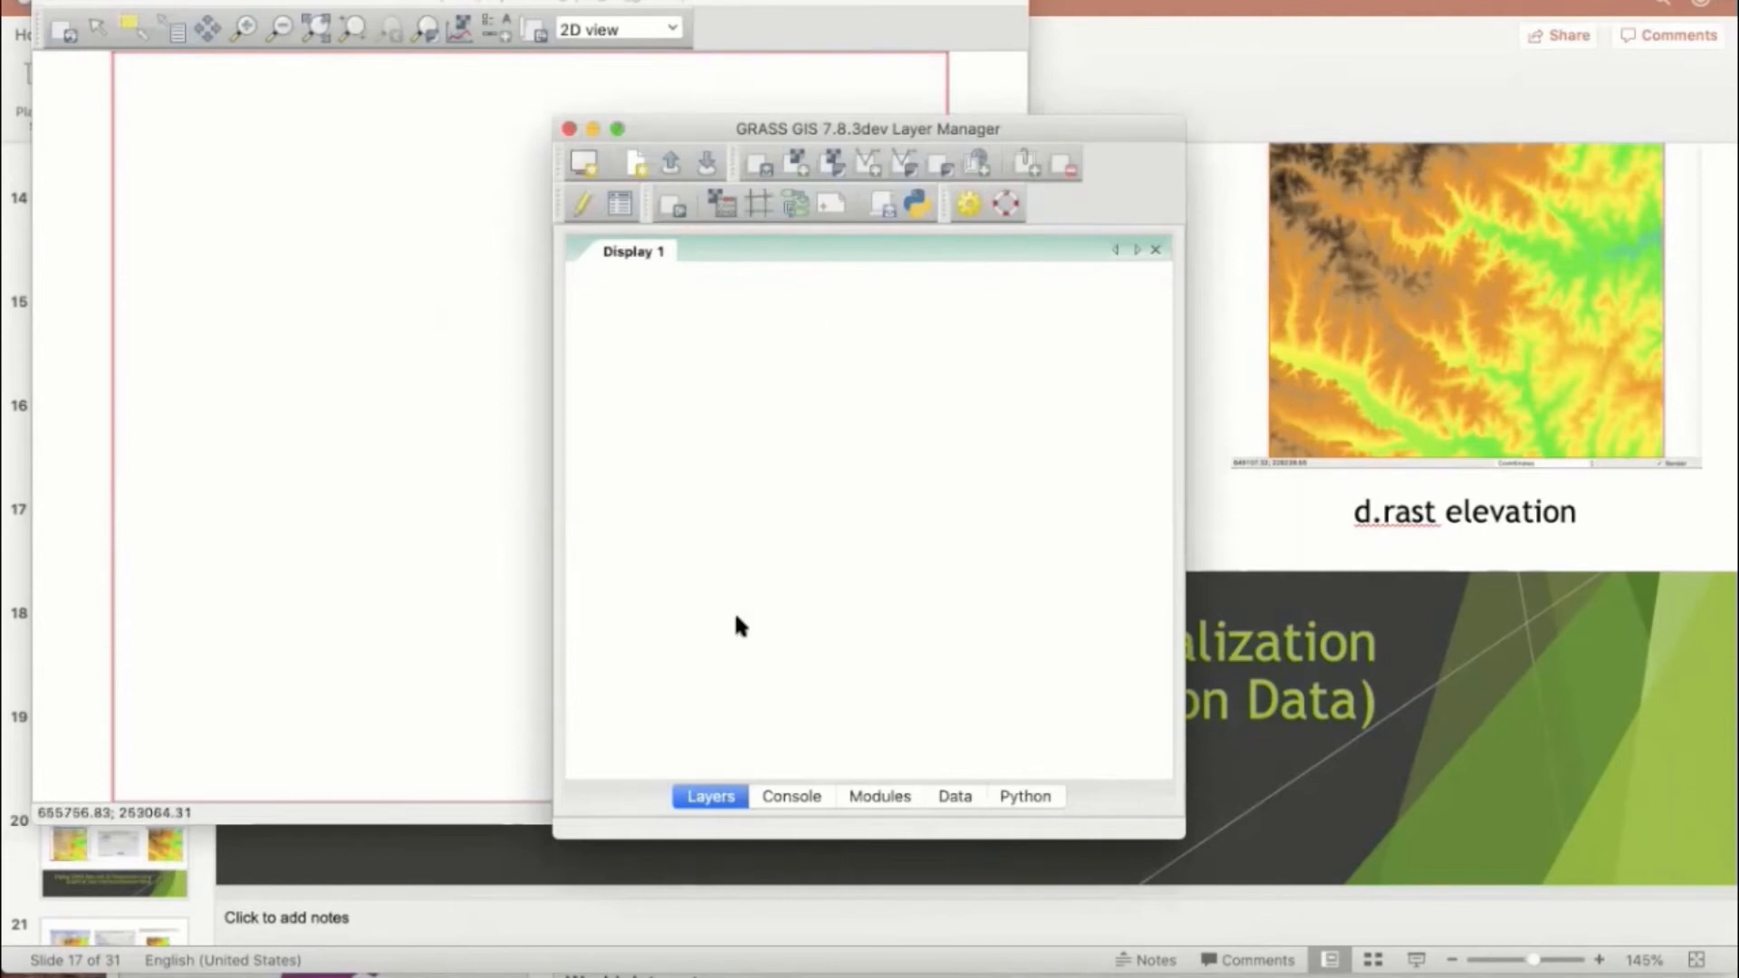
Step: List the available raster maps by running g.list rast in the console and look through the list for elevation
click(766, 796)
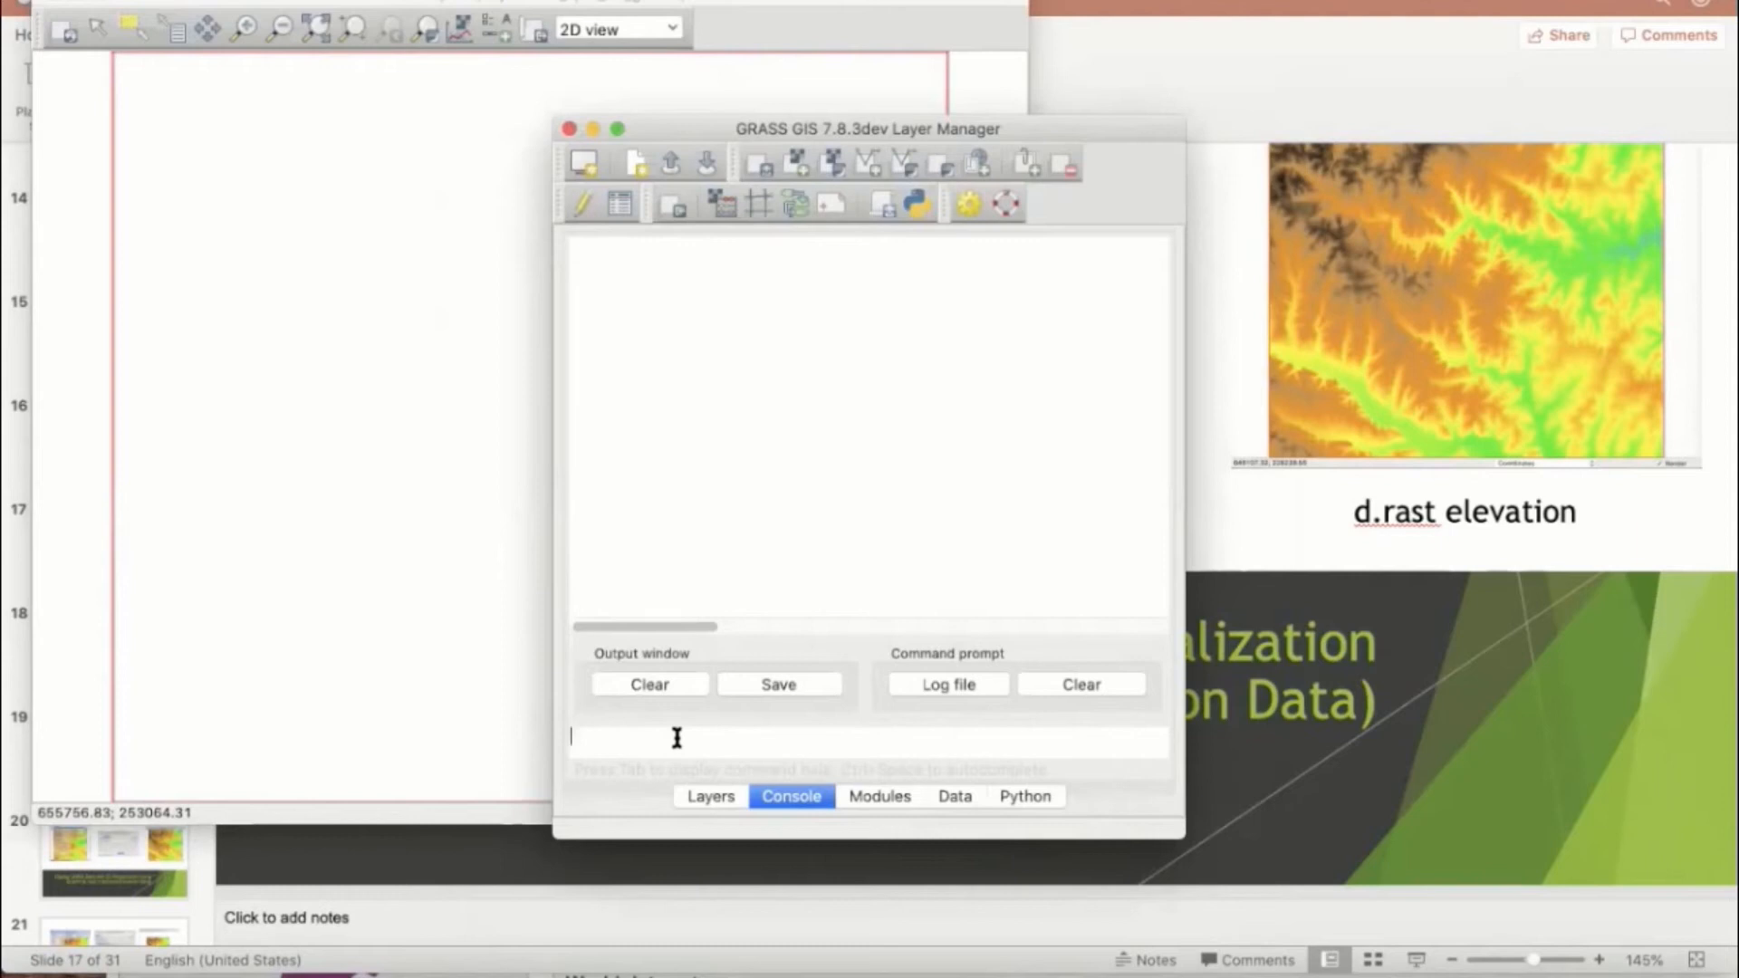
text(d)
text(.)
text(list )
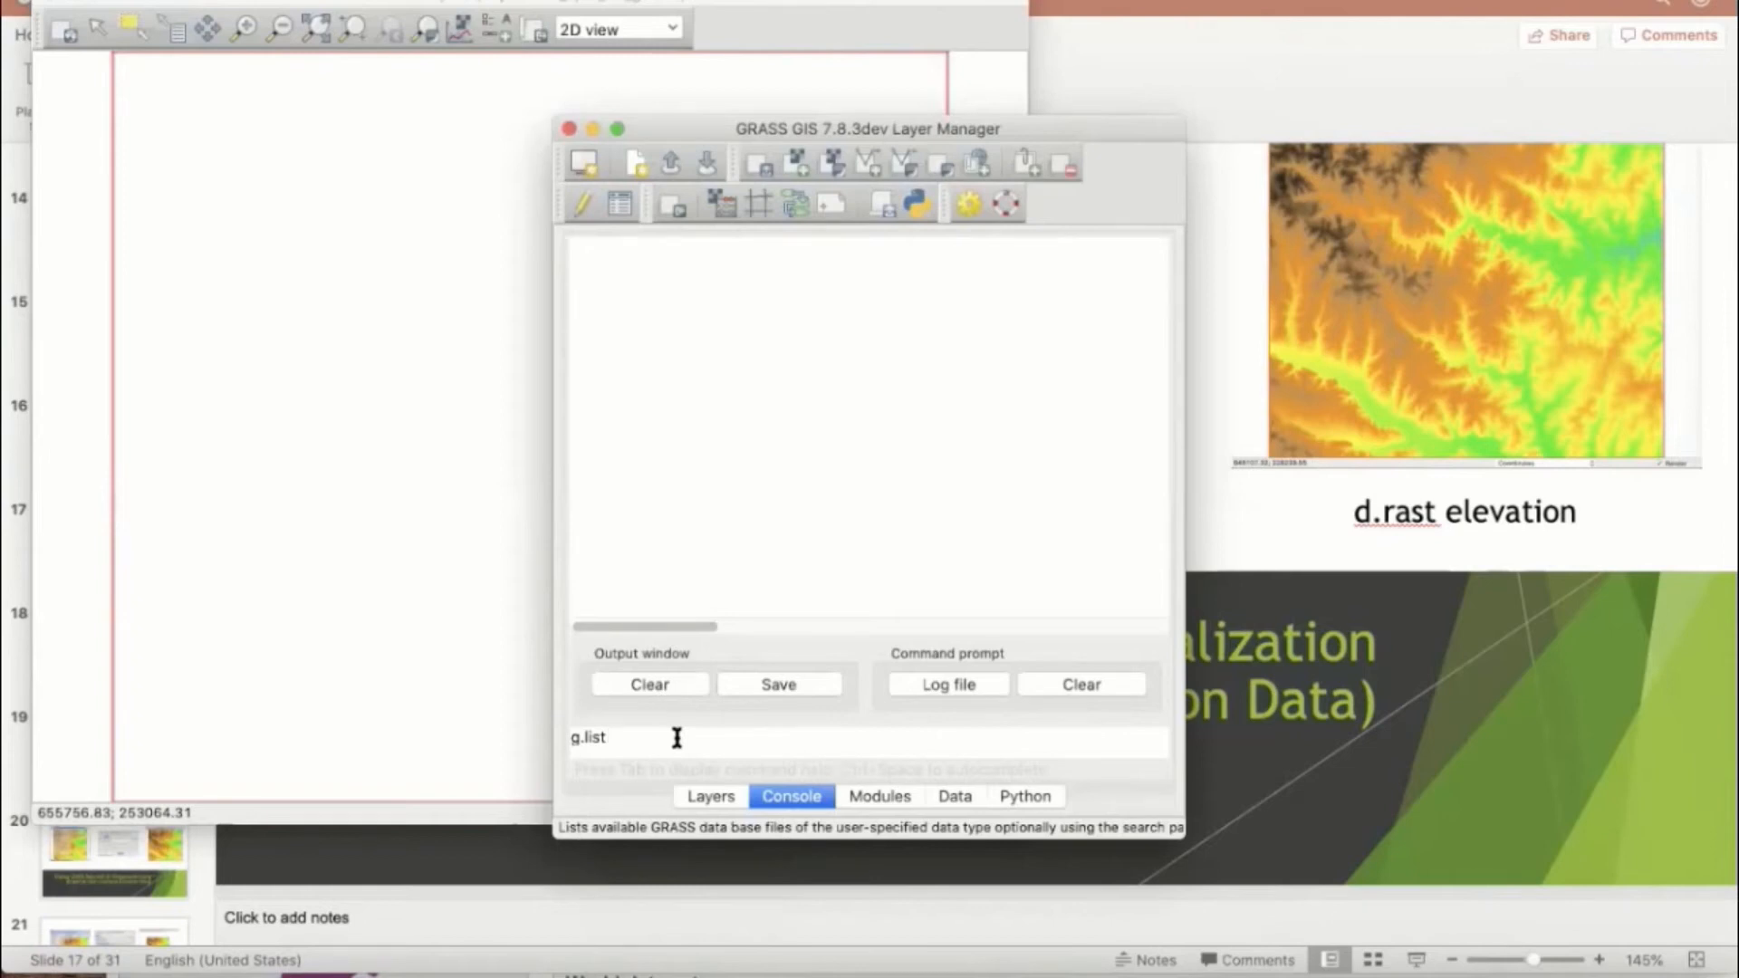
text(rast)
key(Return)
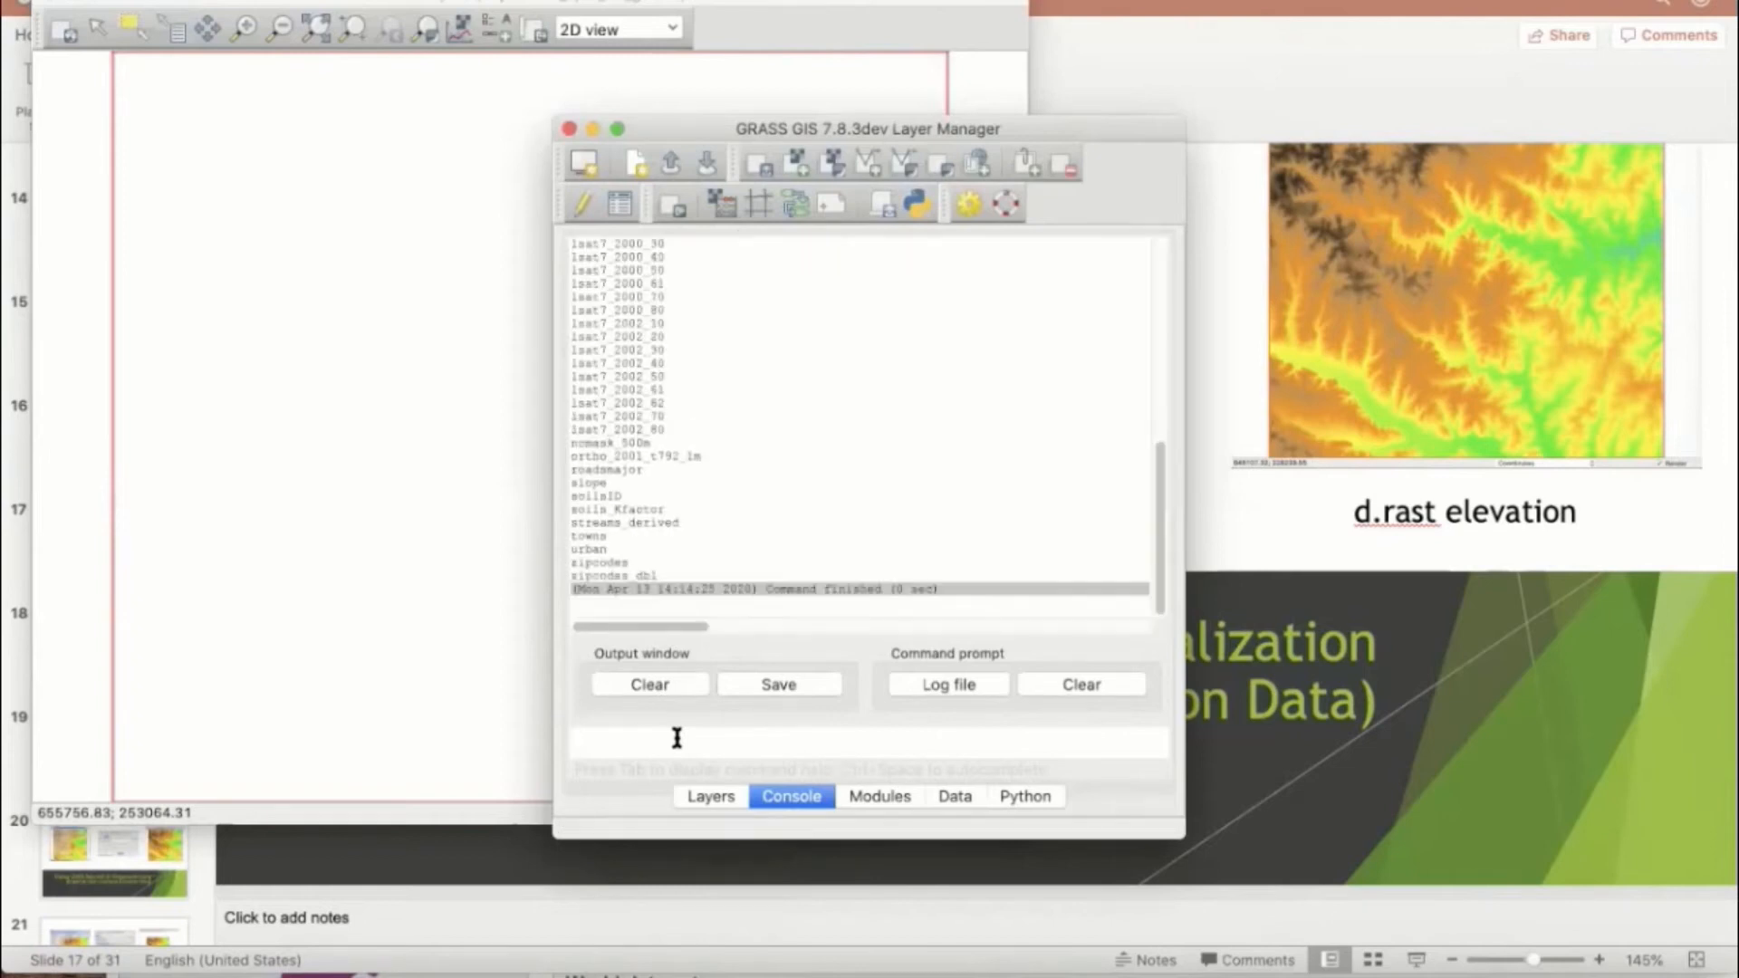
scroll(725, 468, up, 1)
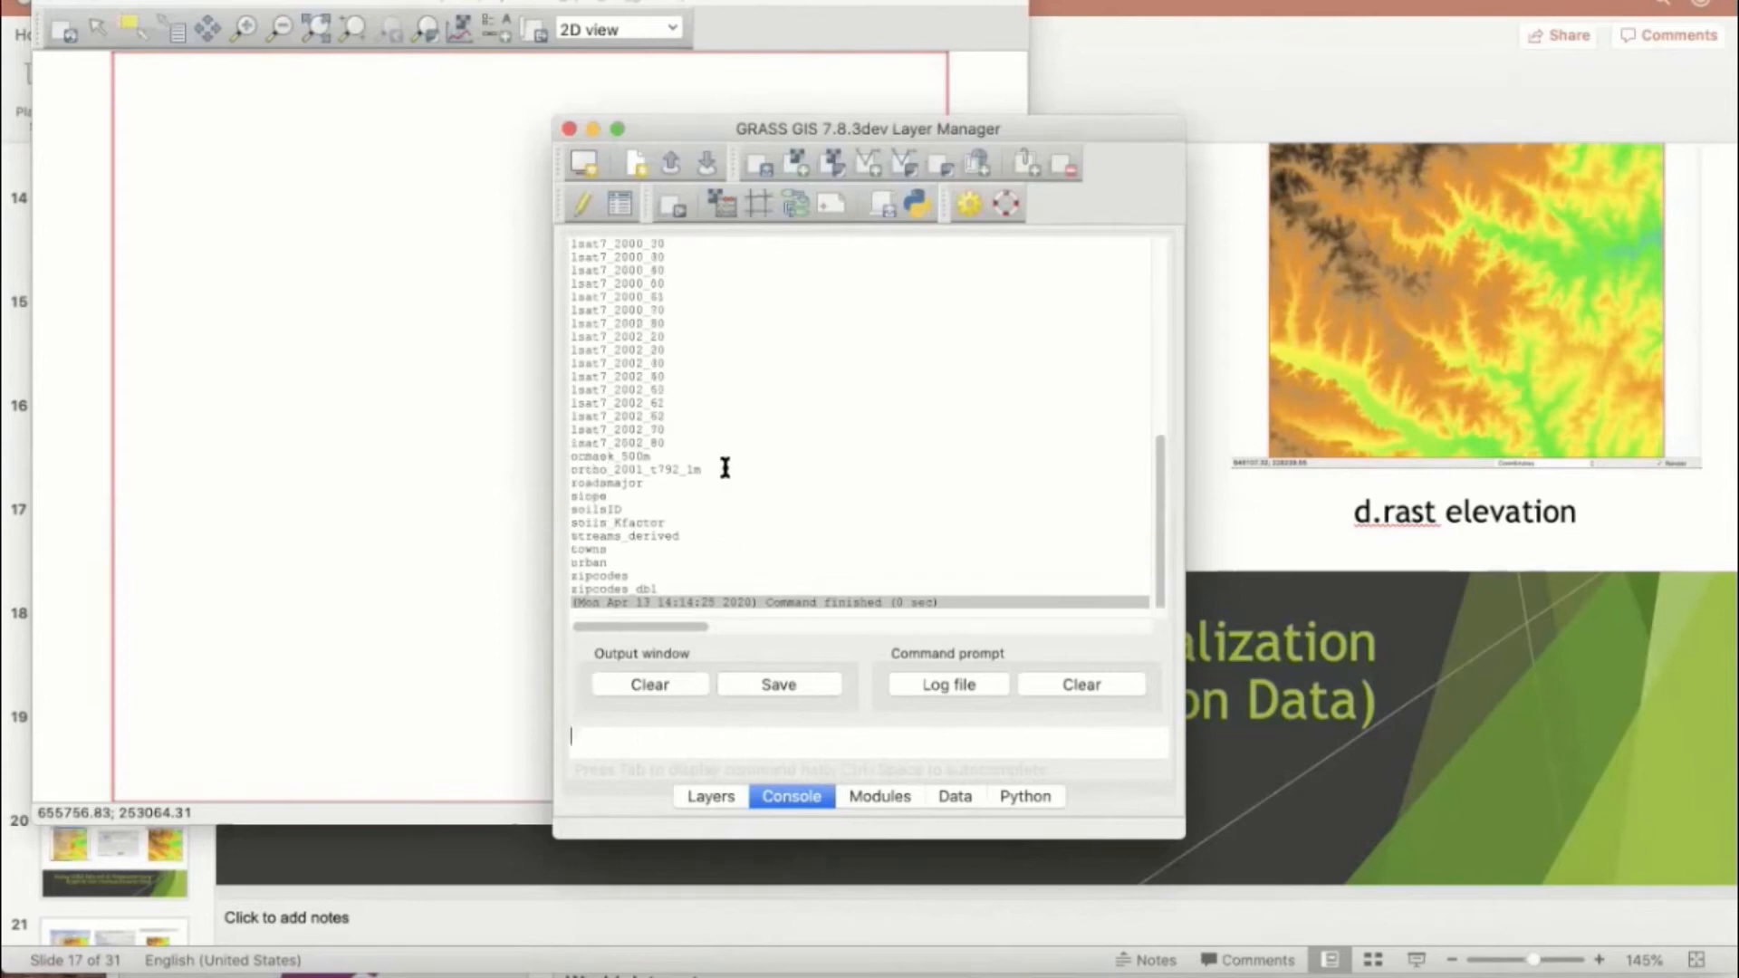
scroll(725, 468, up, 5)
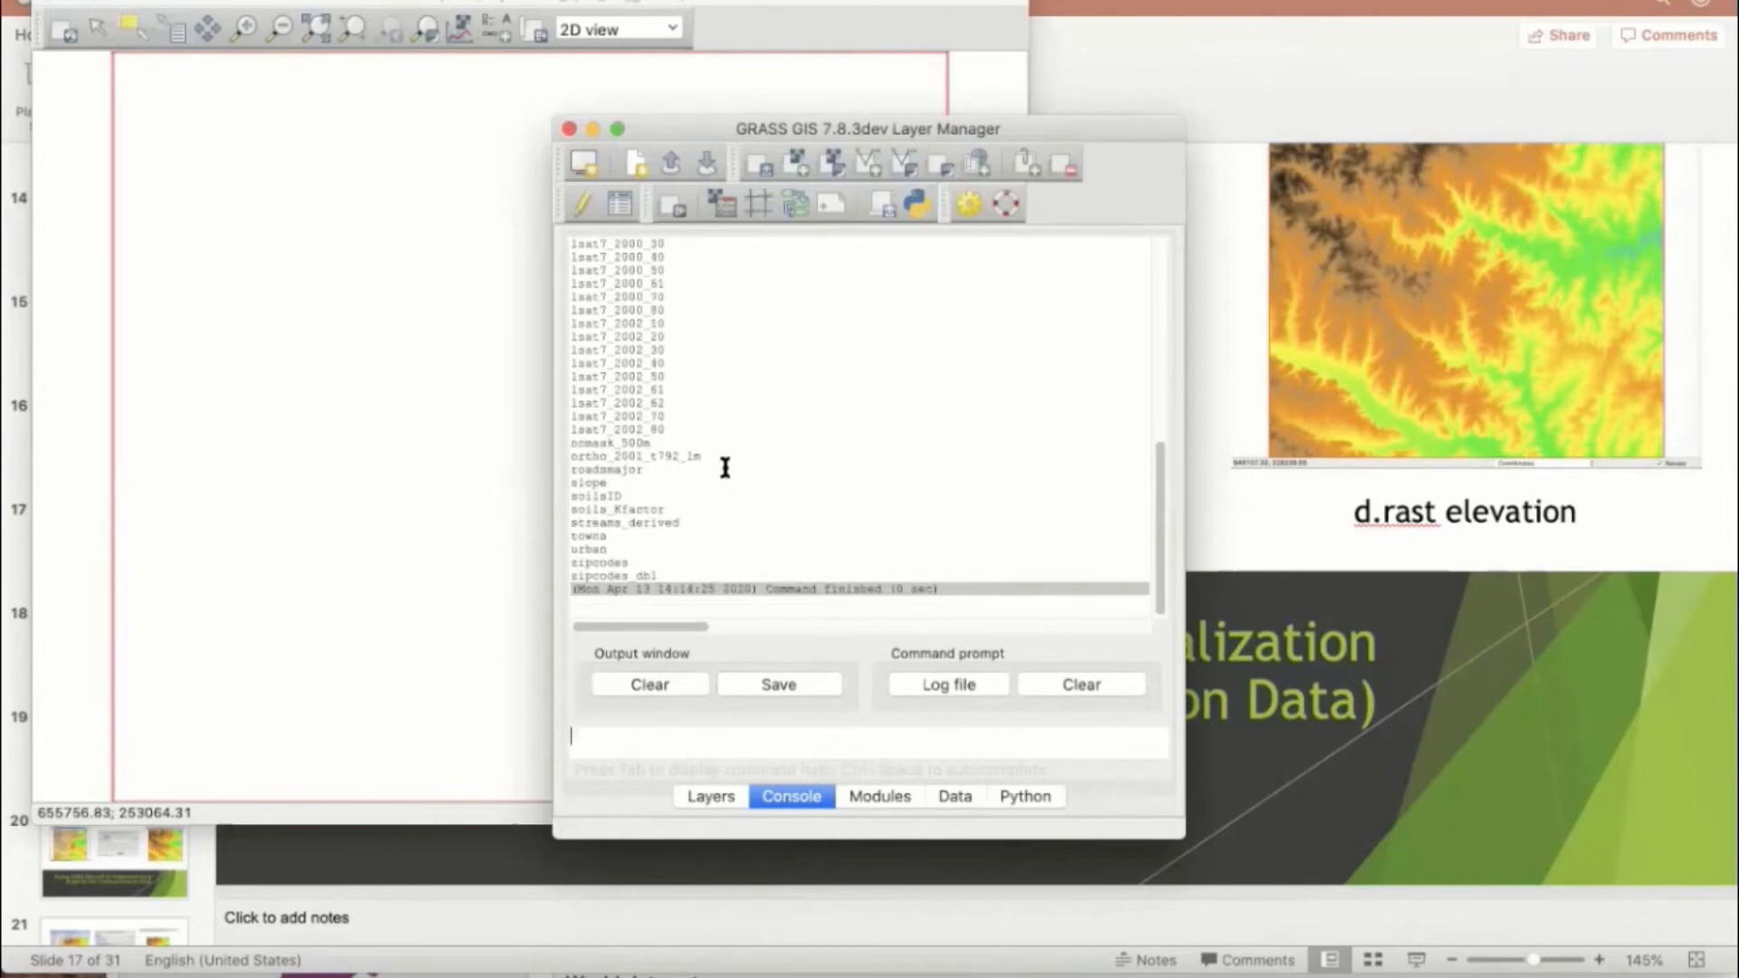
scroll(725, 467, up, 7)
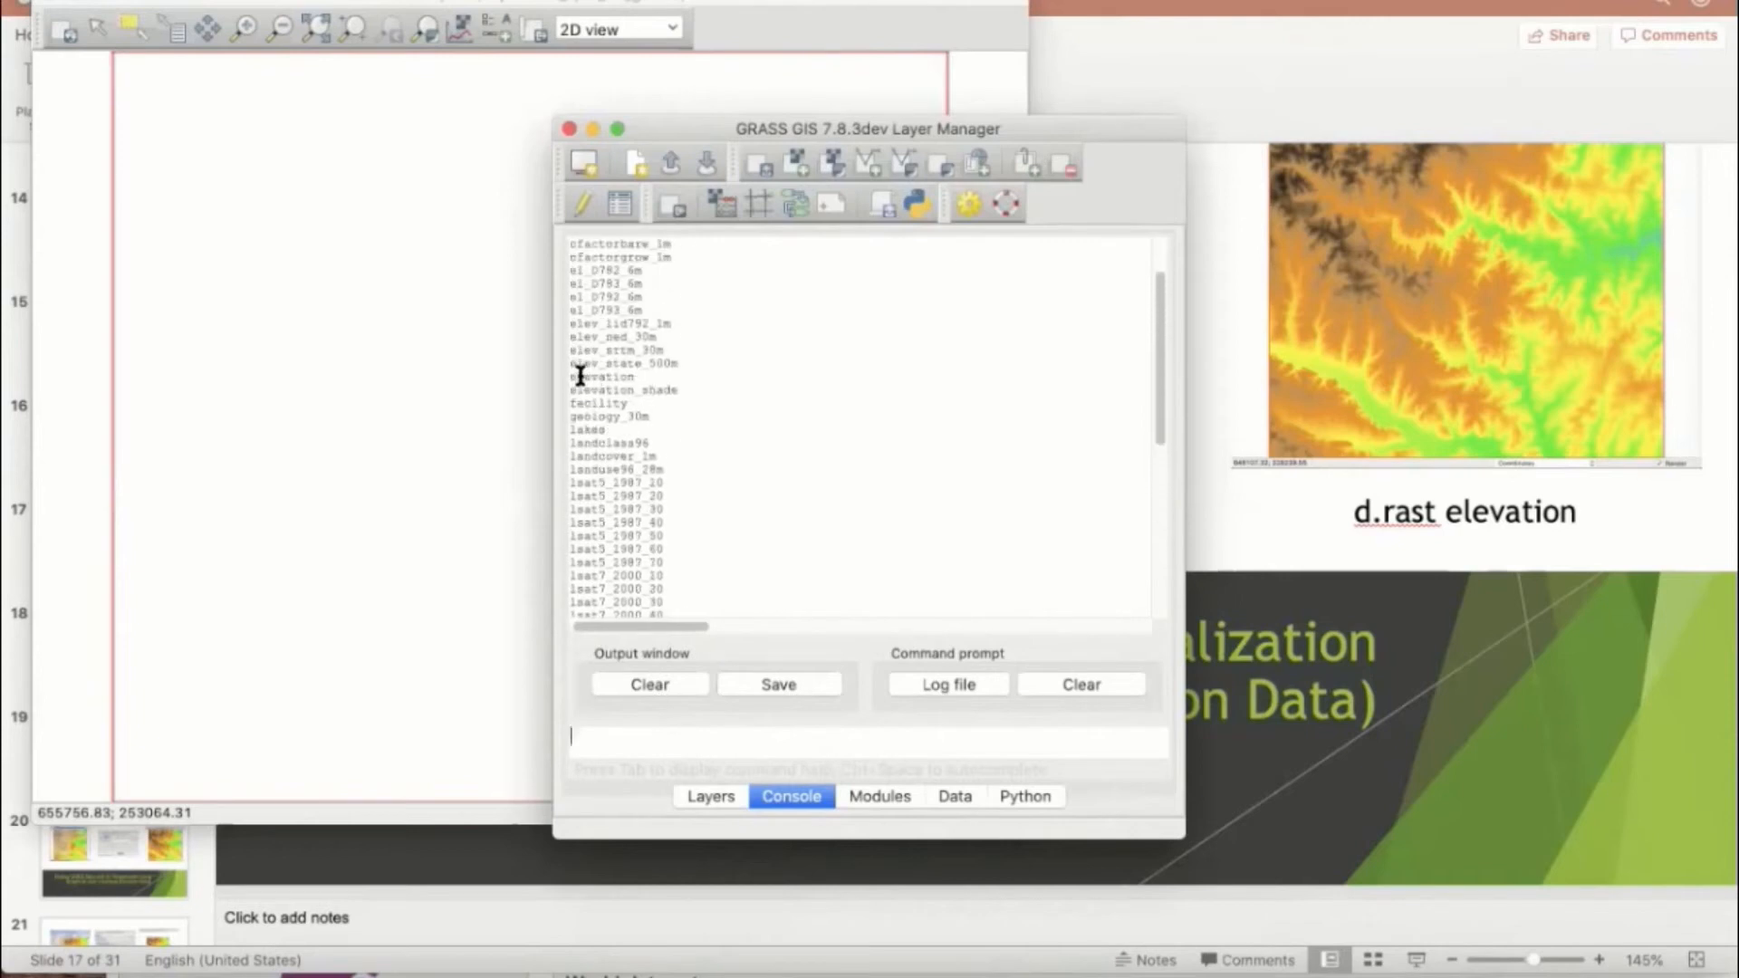
Step: Display the elevation raster map by running d.rast elevation in the console
drag(569, 377, 638, 379)
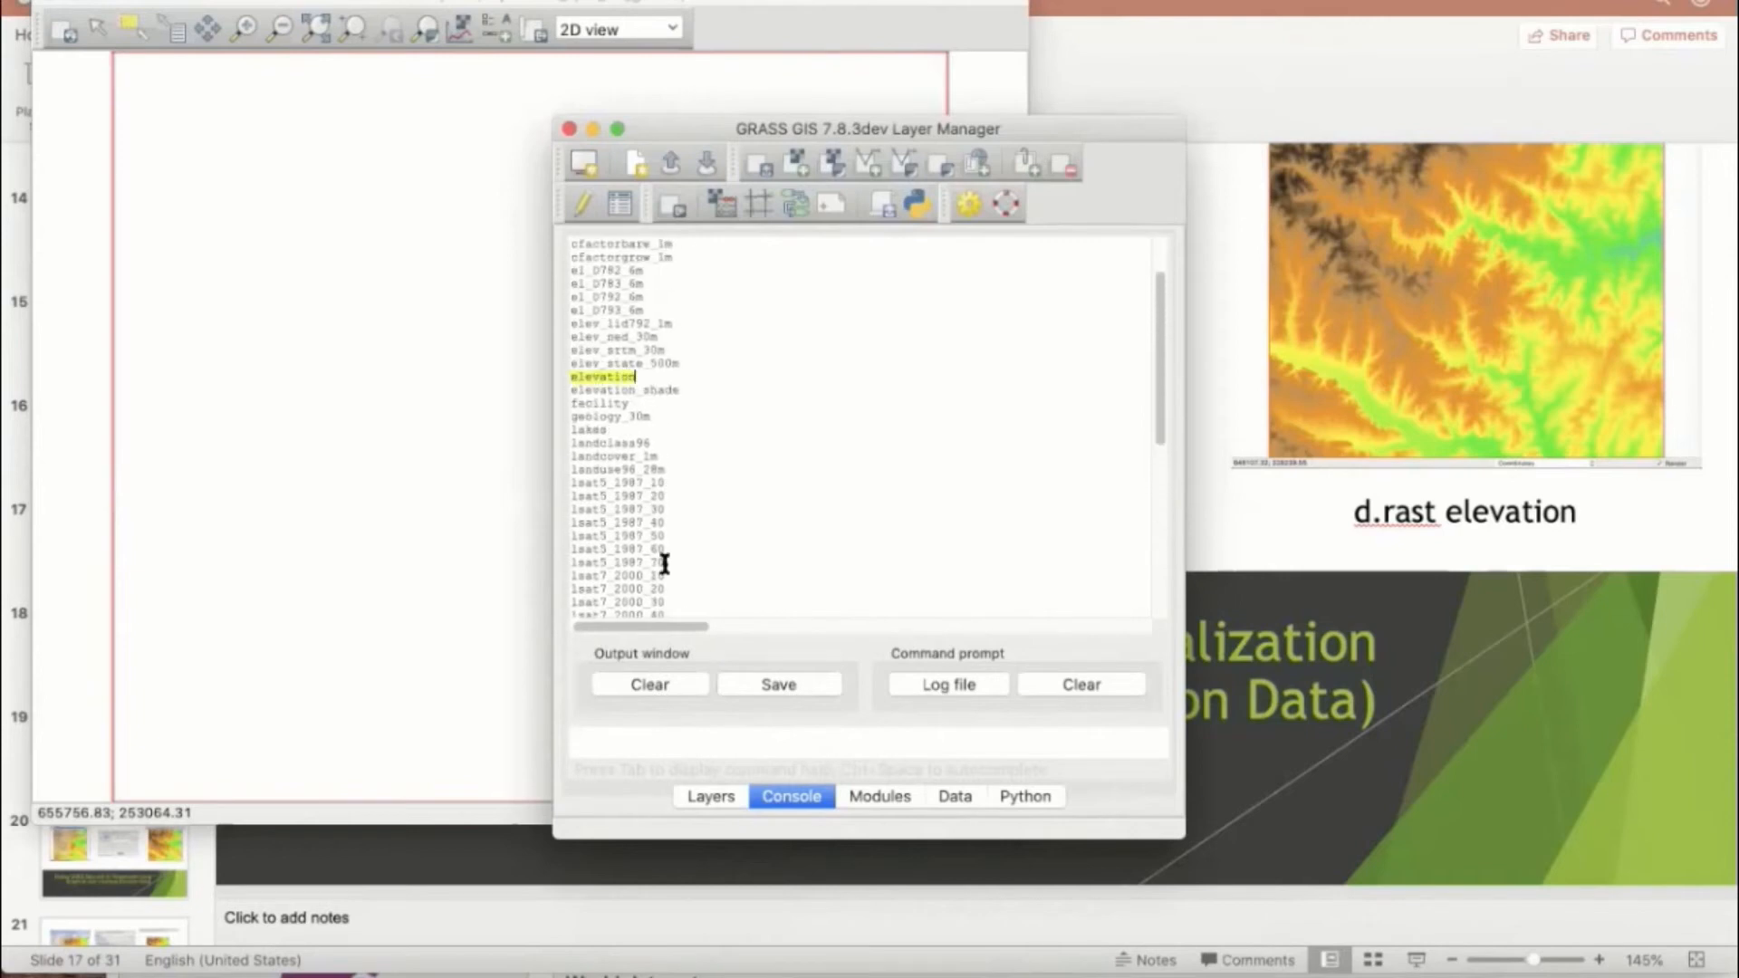
click(631, 741)
text(d.)
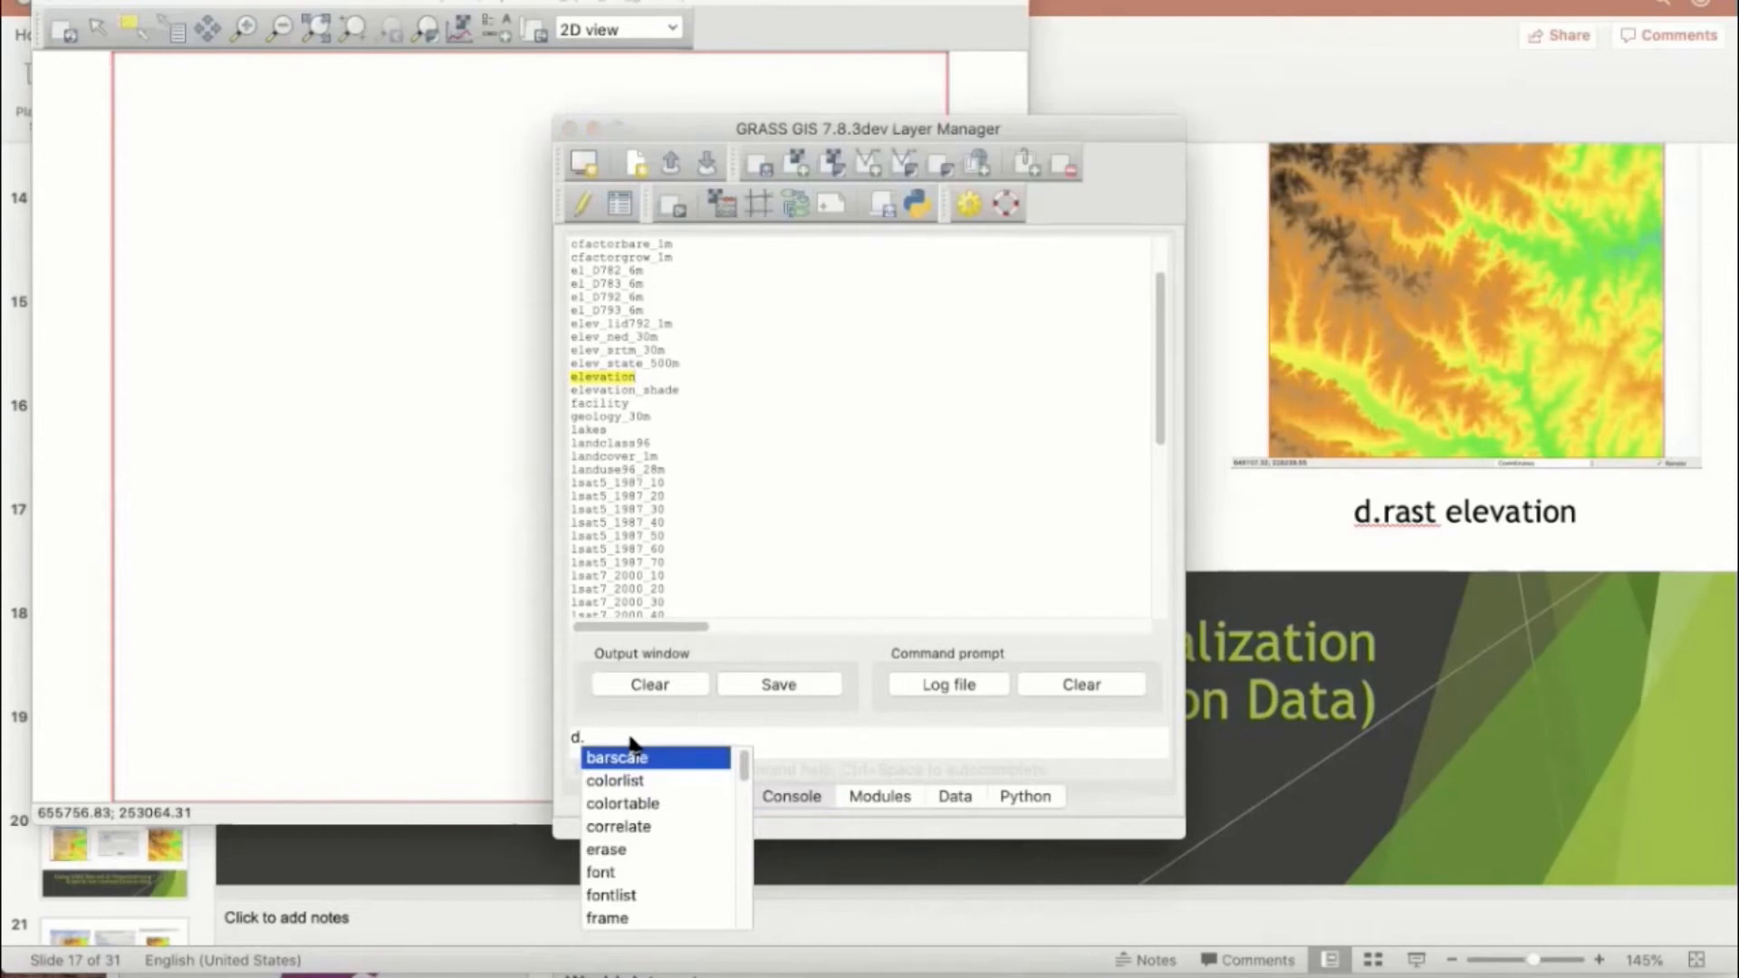
text(rast)
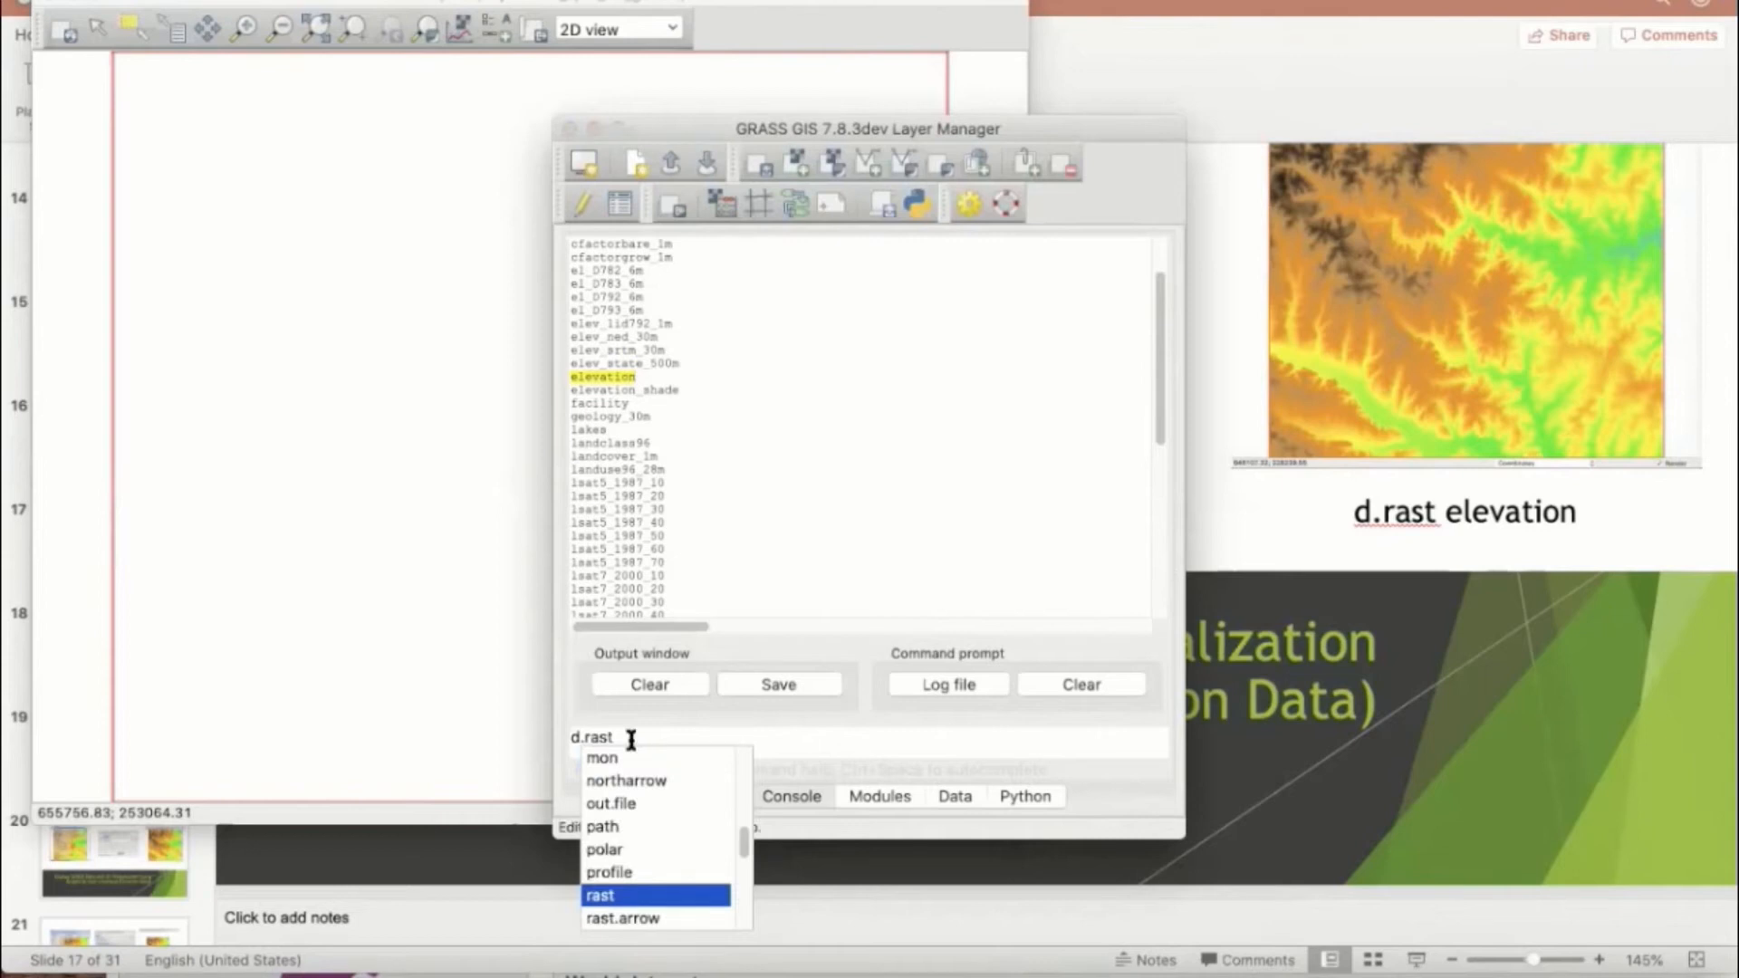
key(Return)
text(elevation)
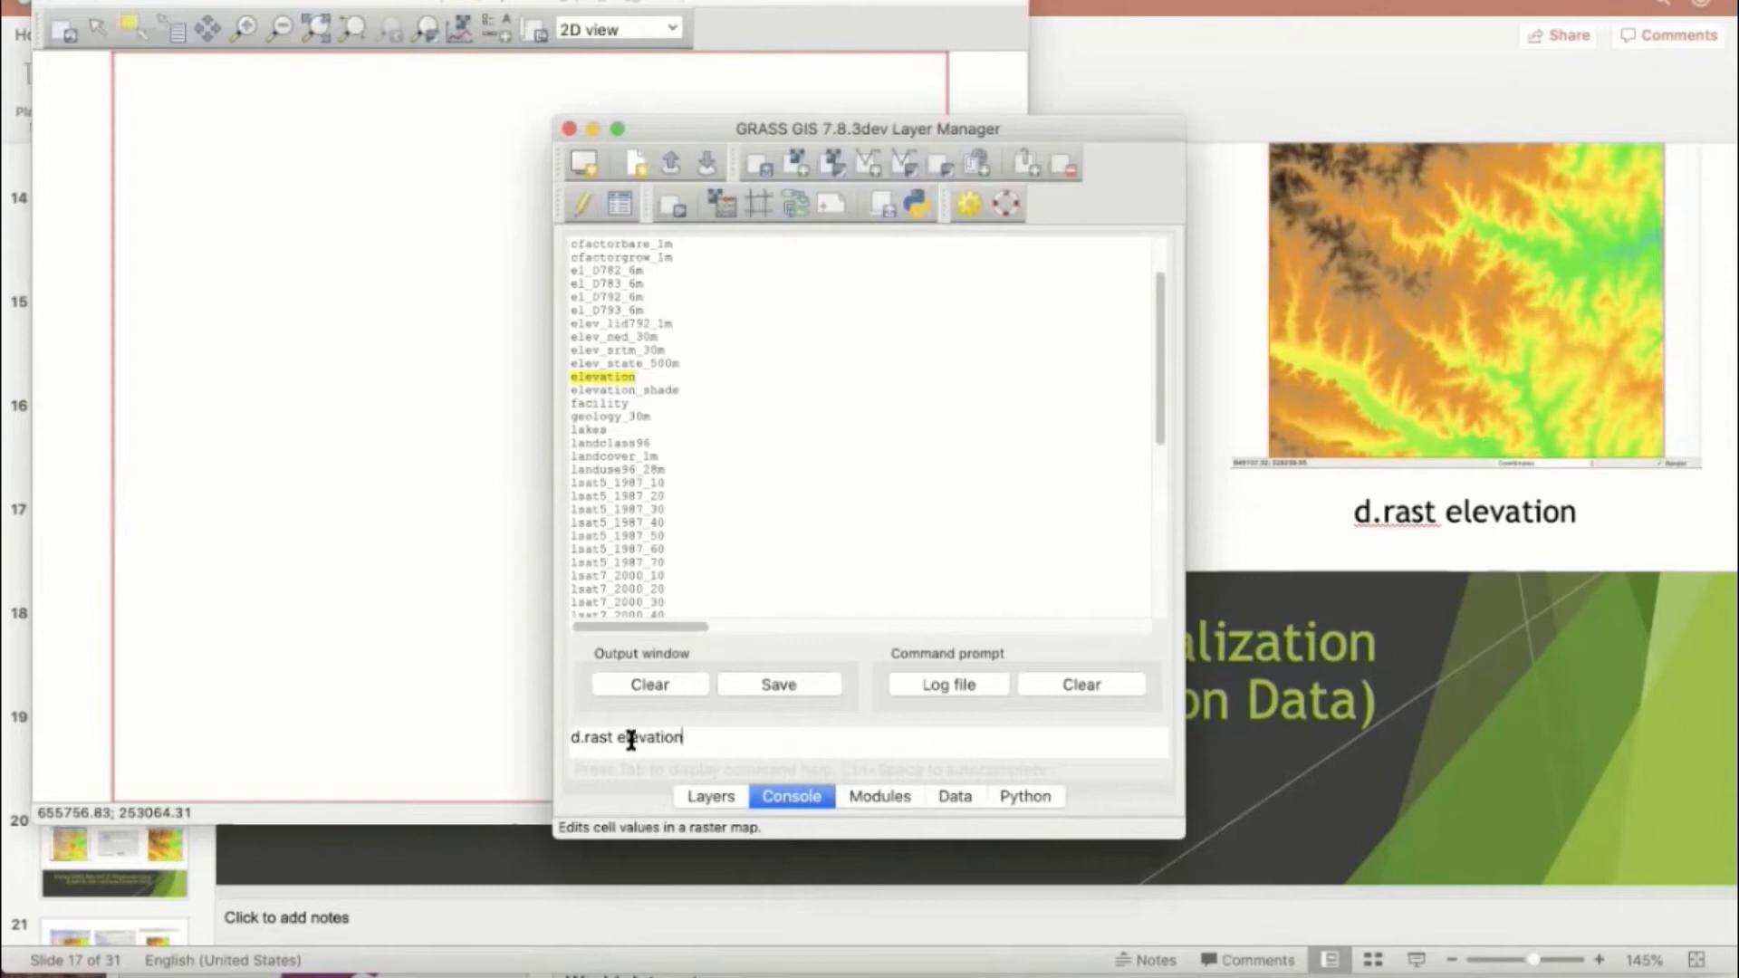
key(Return)
Step: Zoom the map display to the extent of the elevation raster and return to the Layer Manager
click(333, 390)
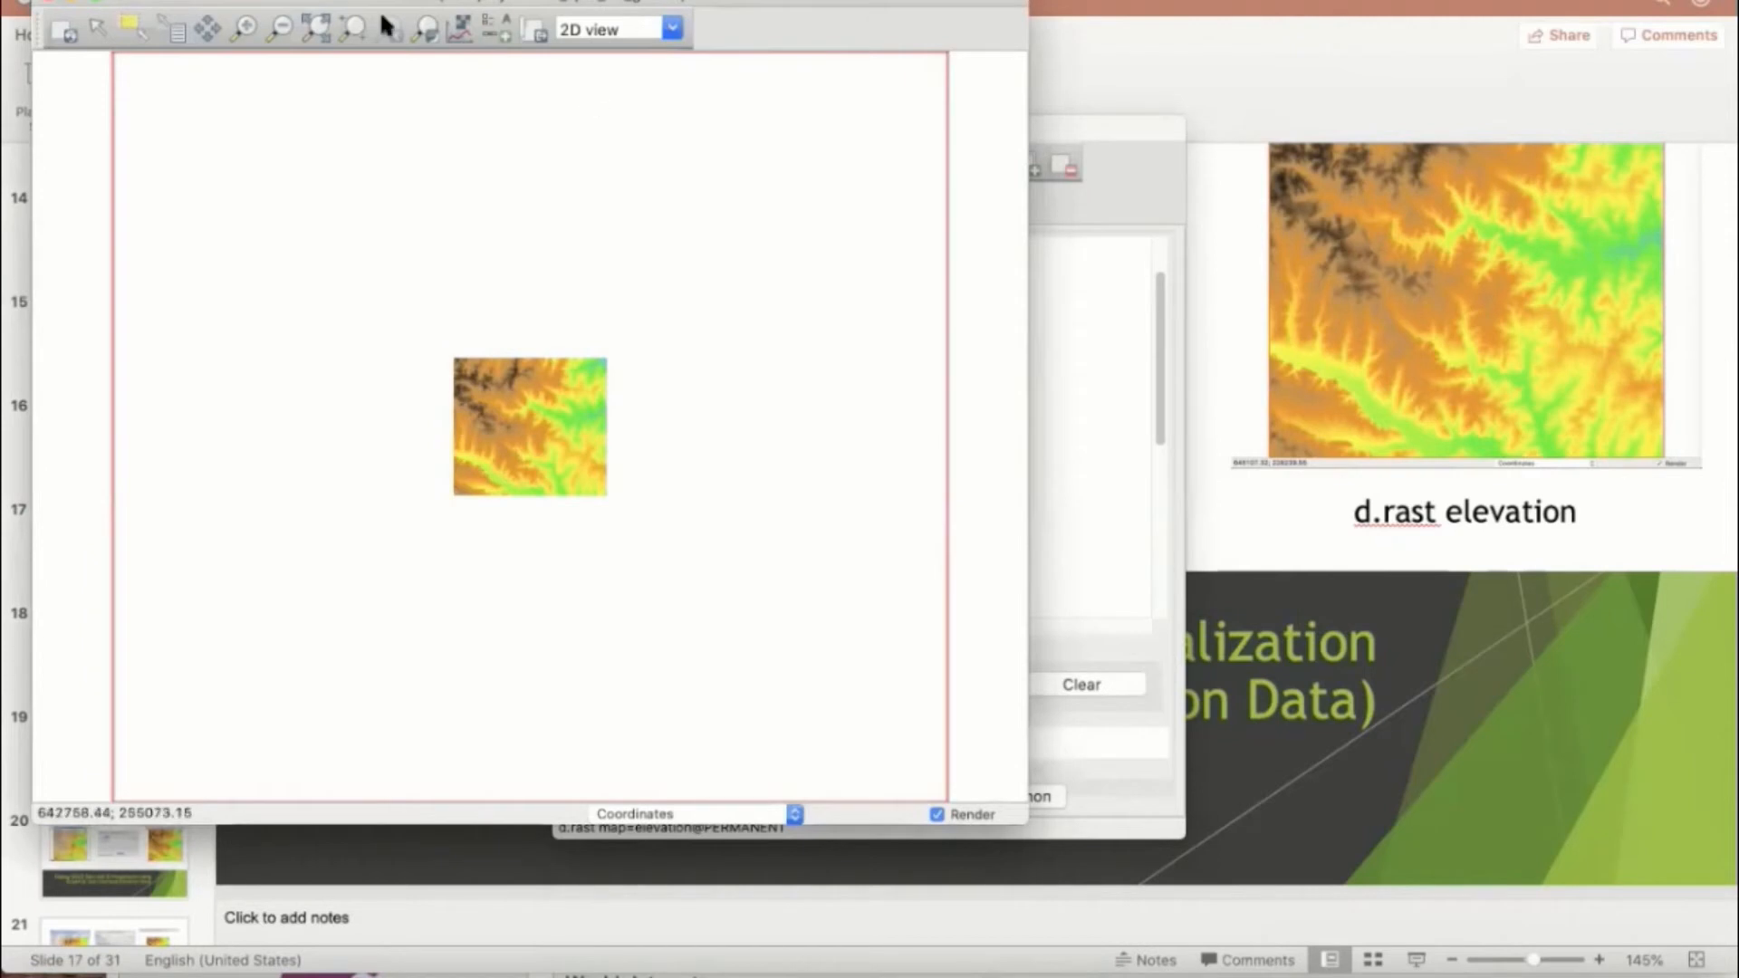
click(316, 30)
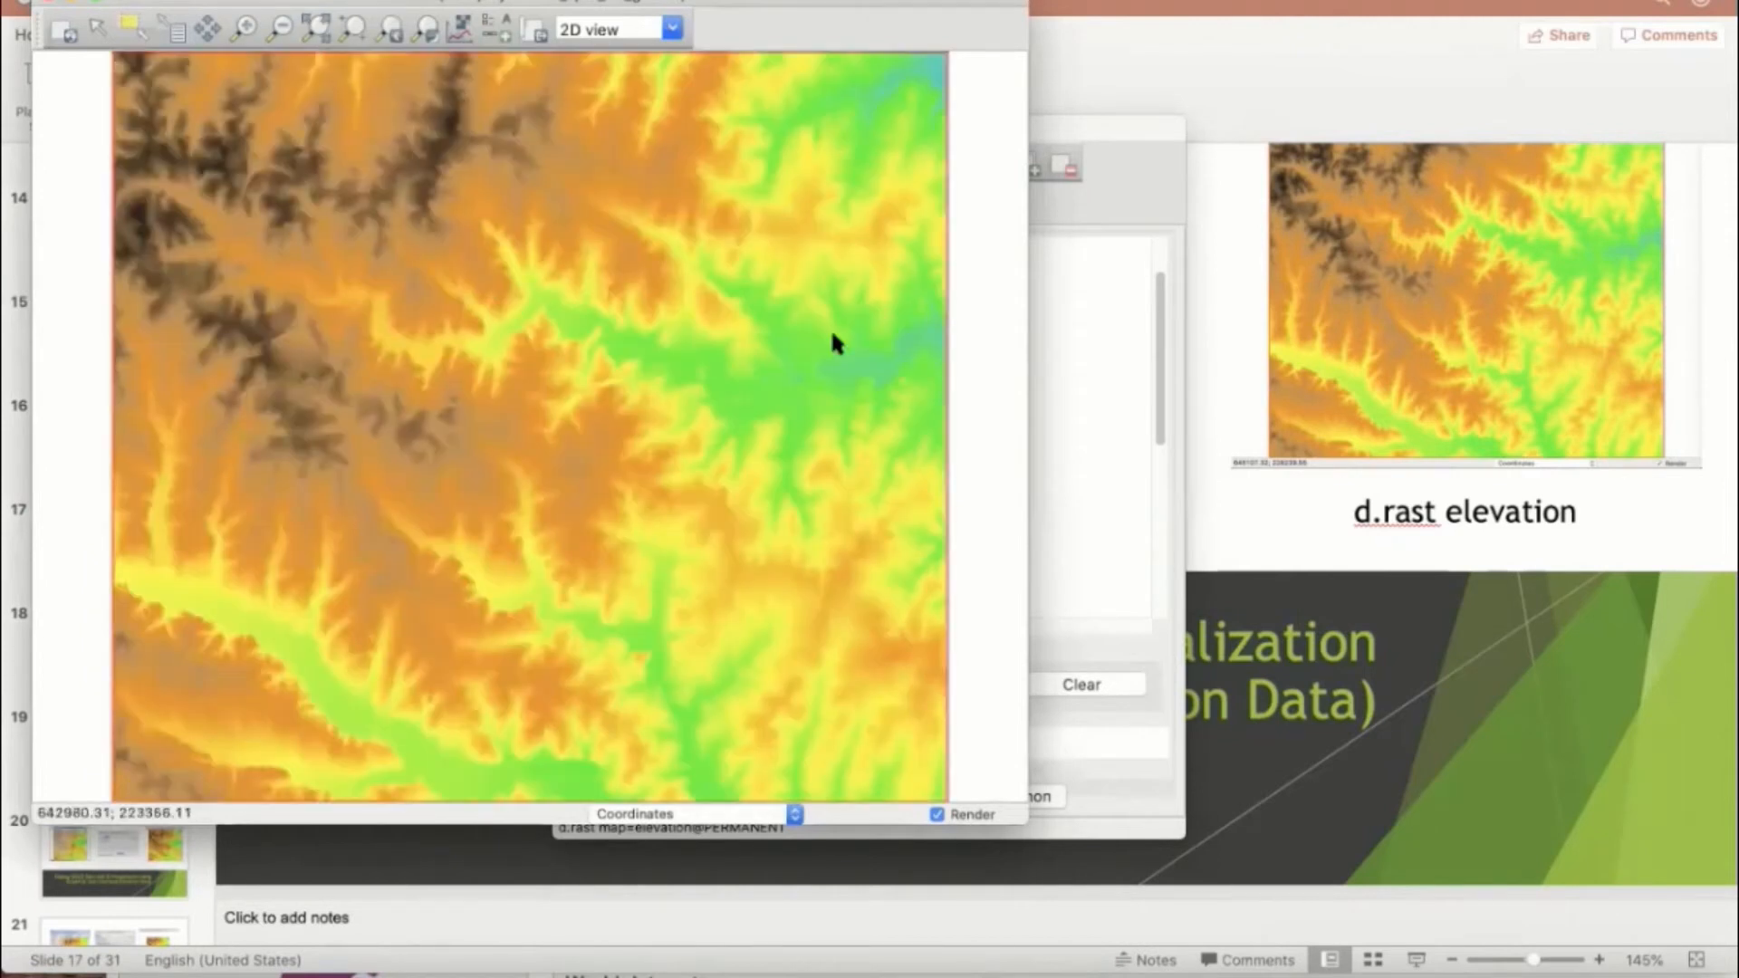
click(1106, 134)
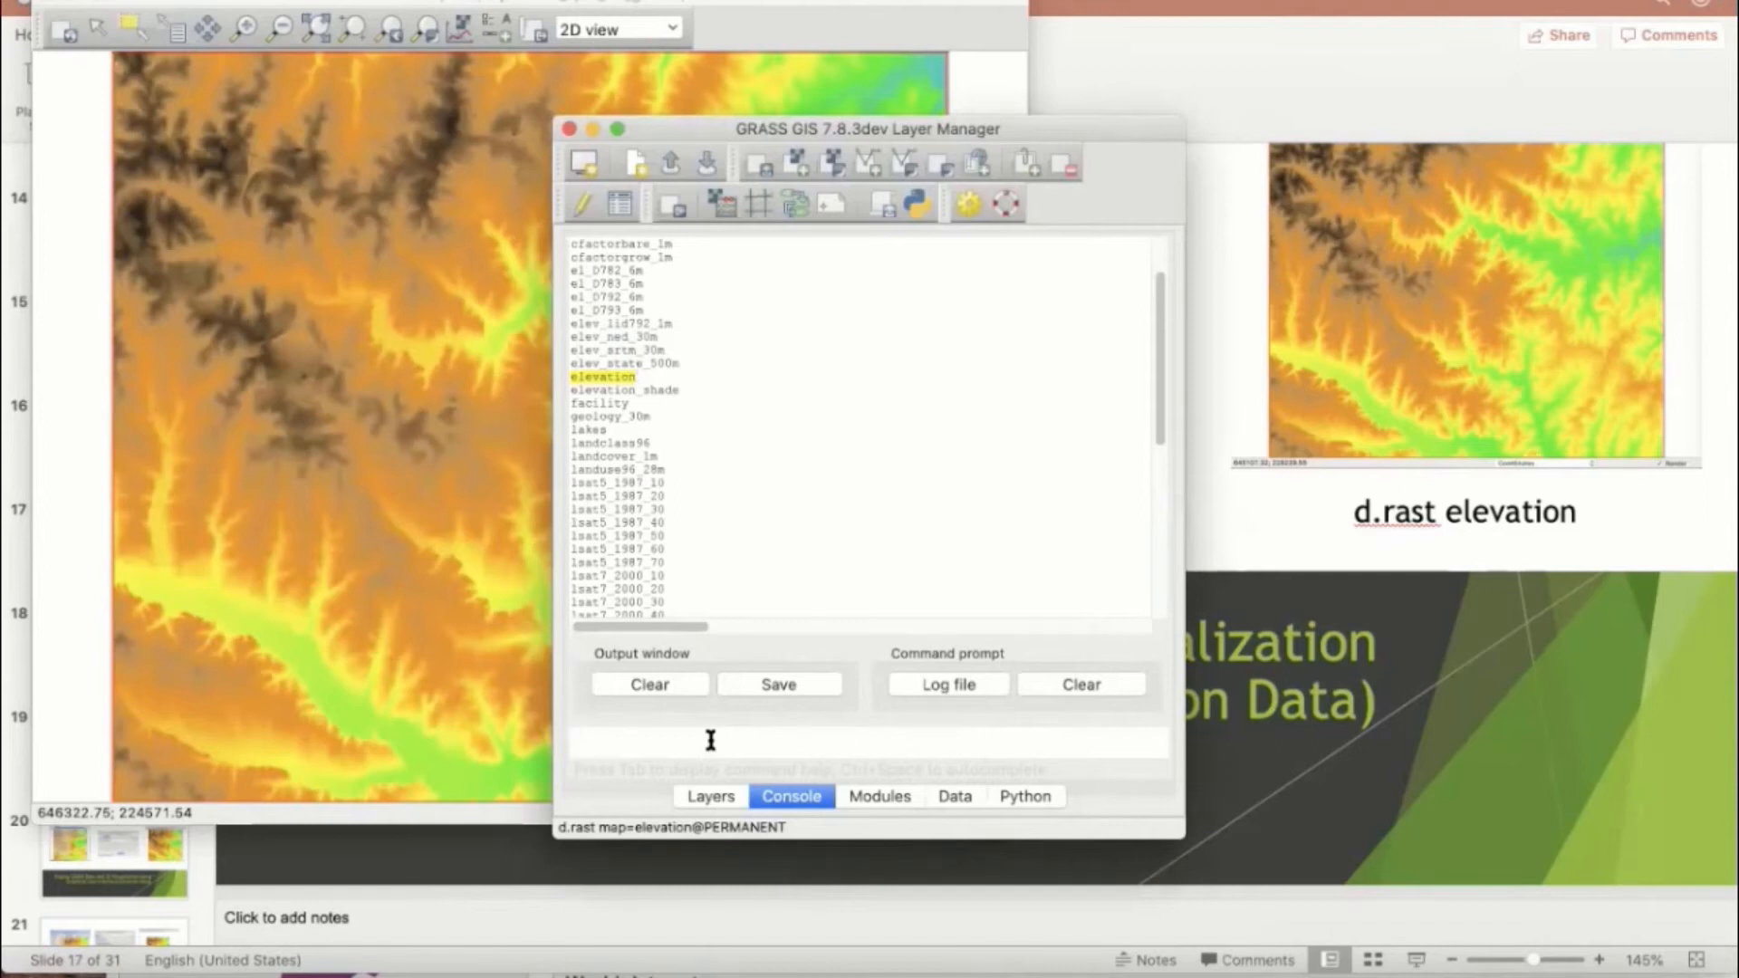
Step: List the available vector maps by running g.list vect in the console and look through the list
text(g.)
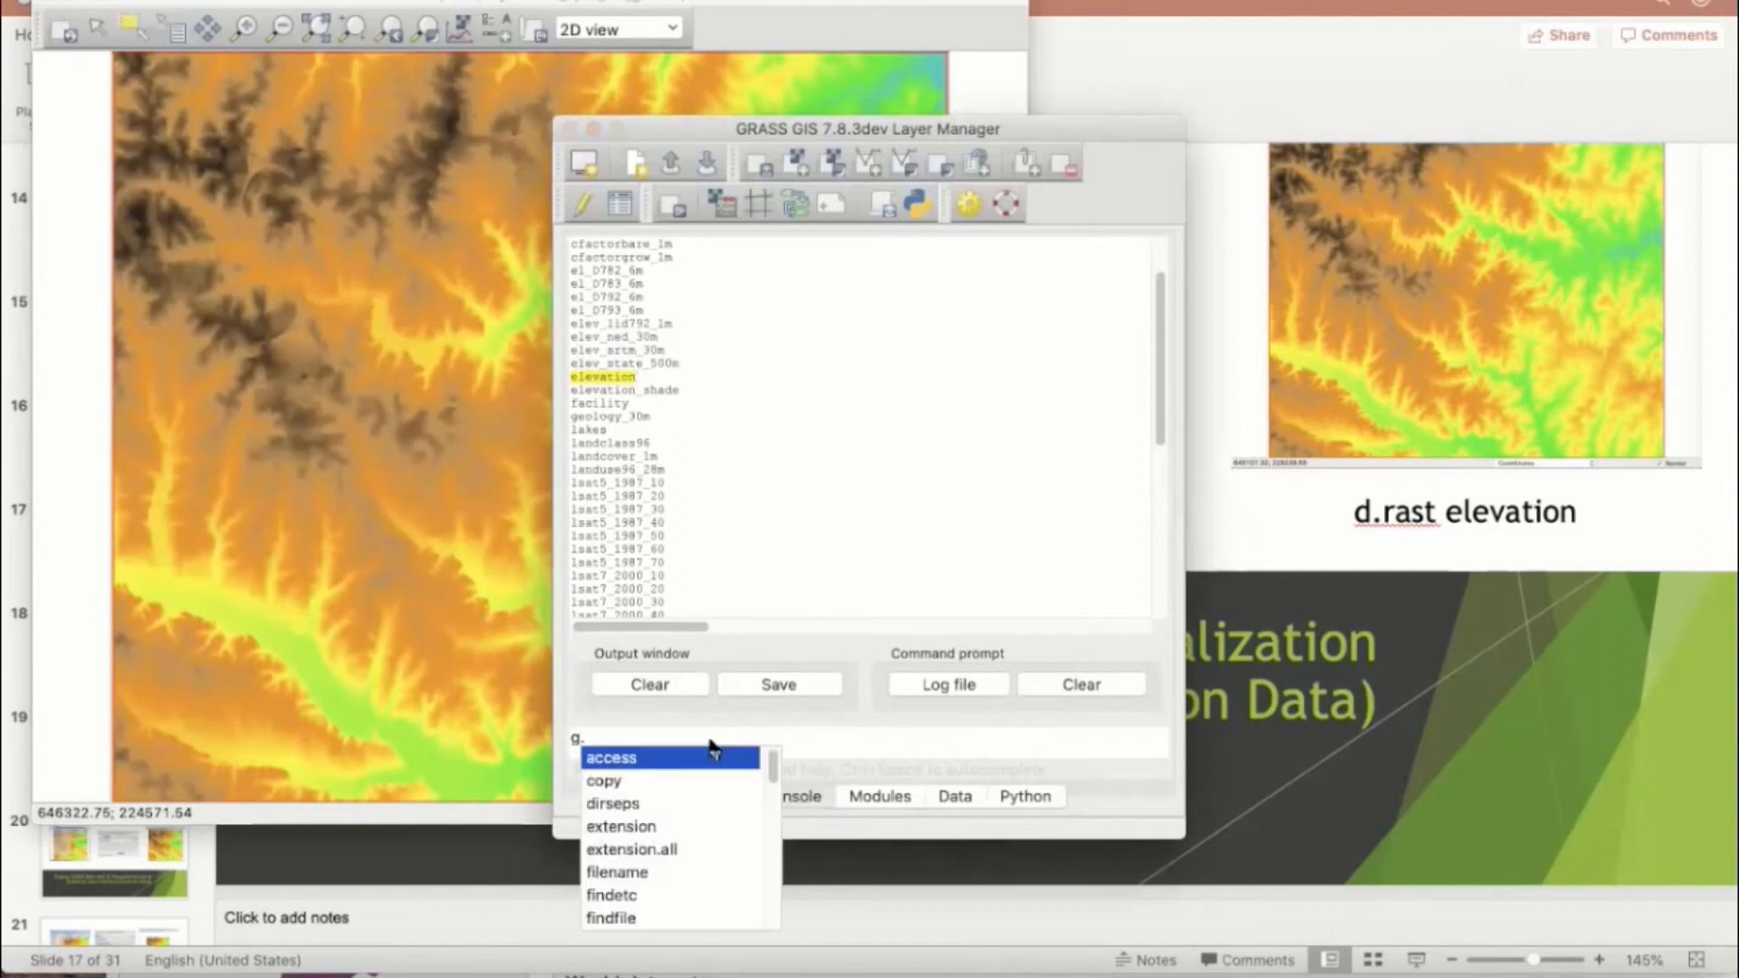
text(list)
key(Return)
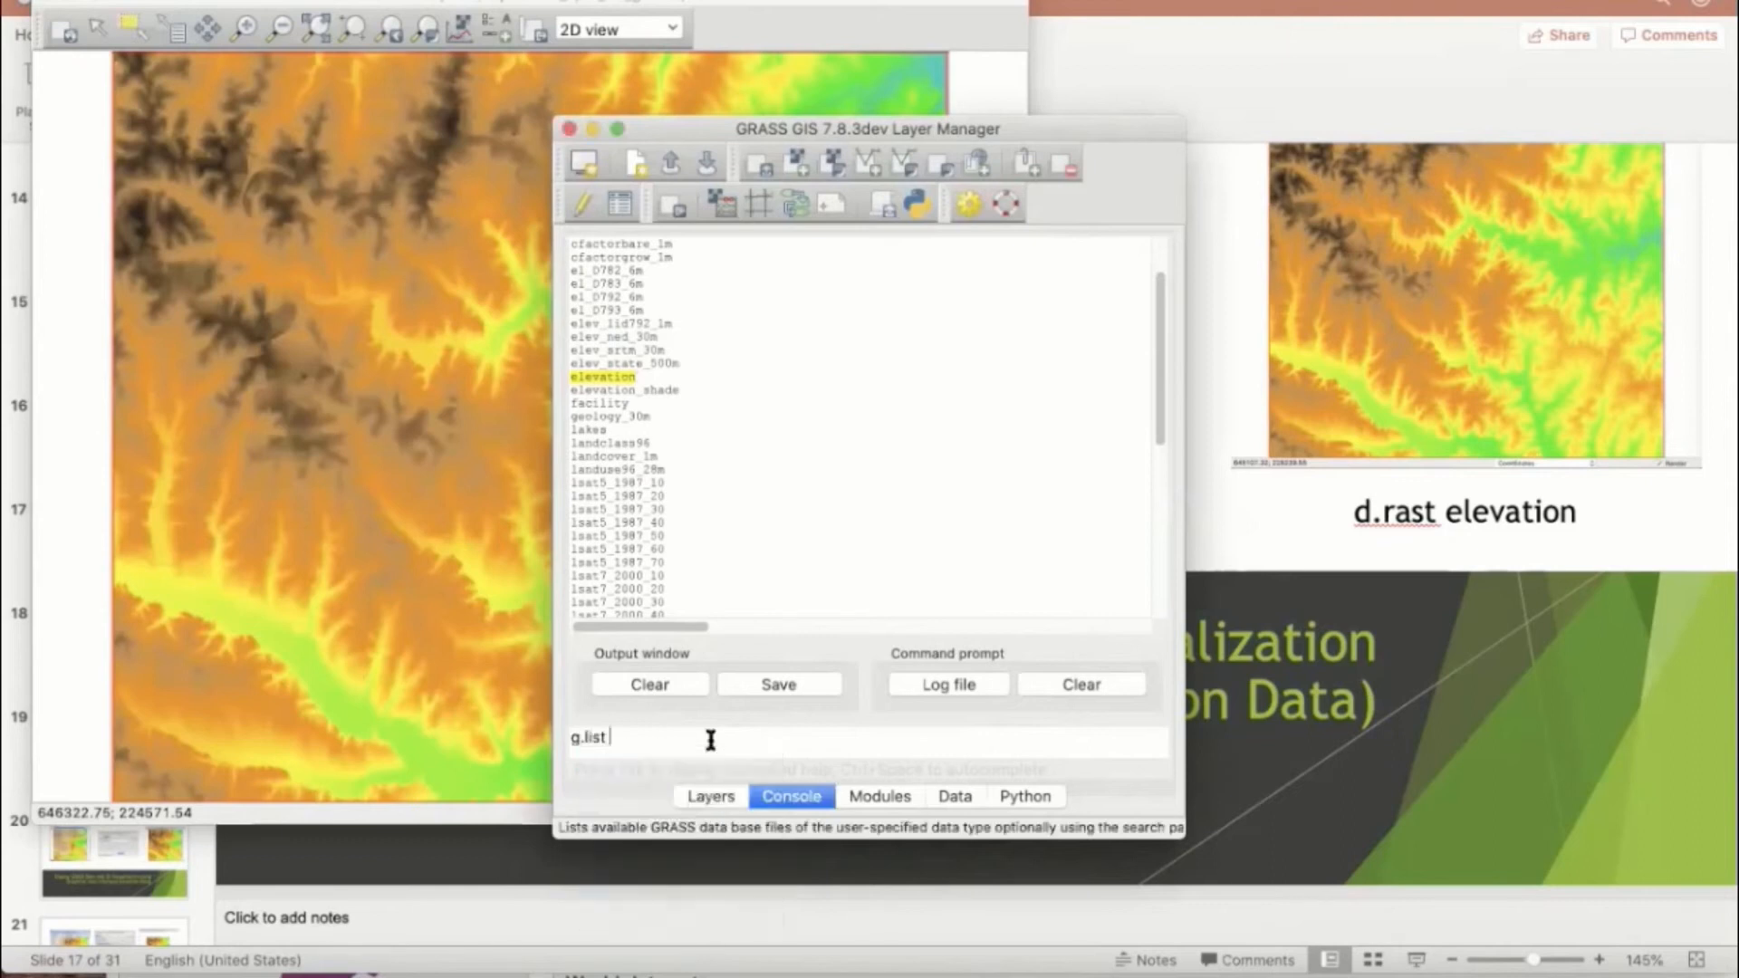
text(vect)
key(Return)
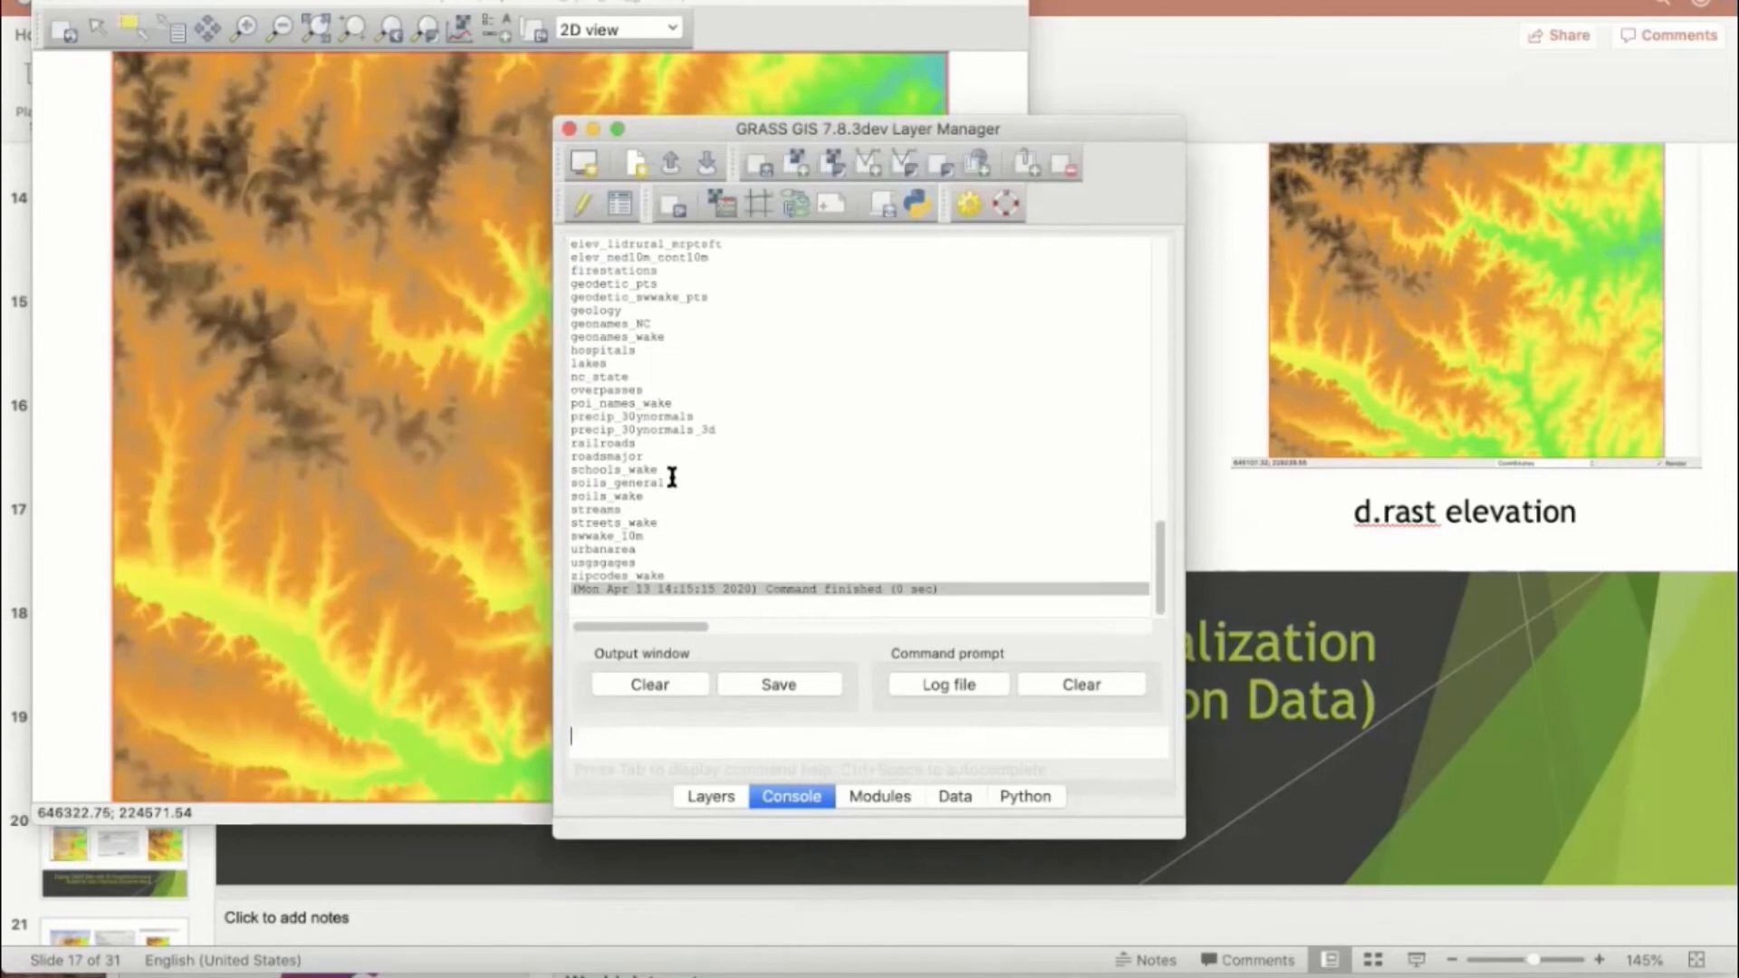
scroll(651, 396, up, 5)
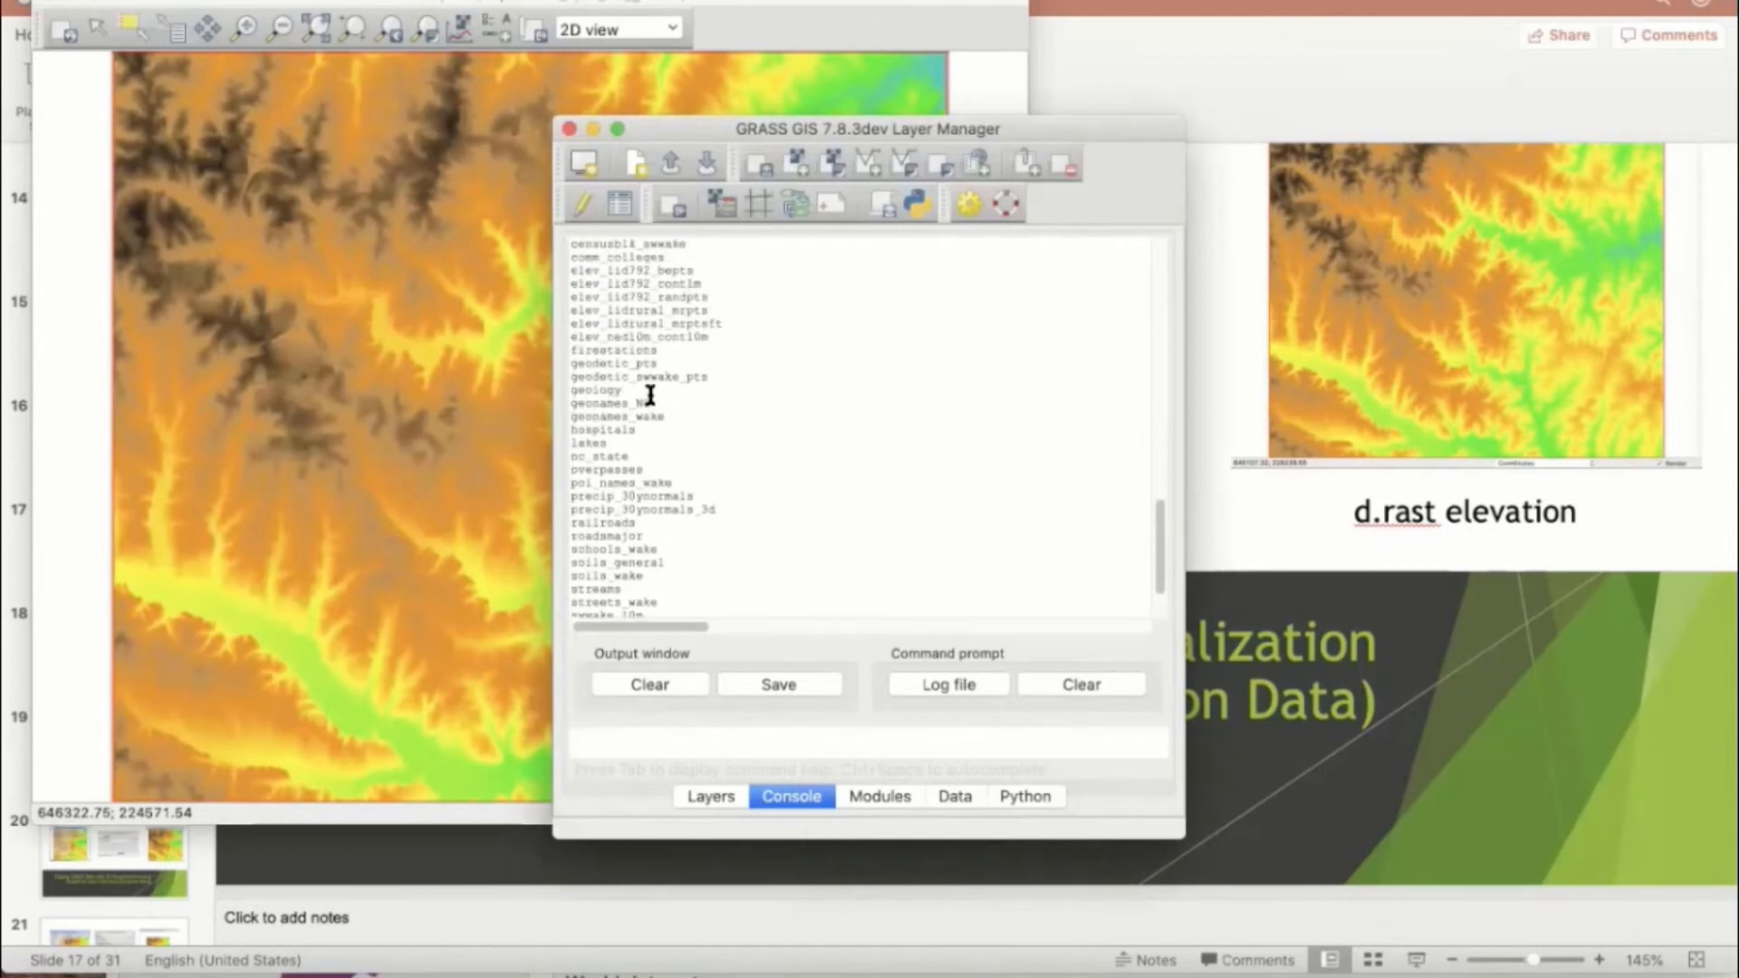
scroll(650, 396, up, 5)
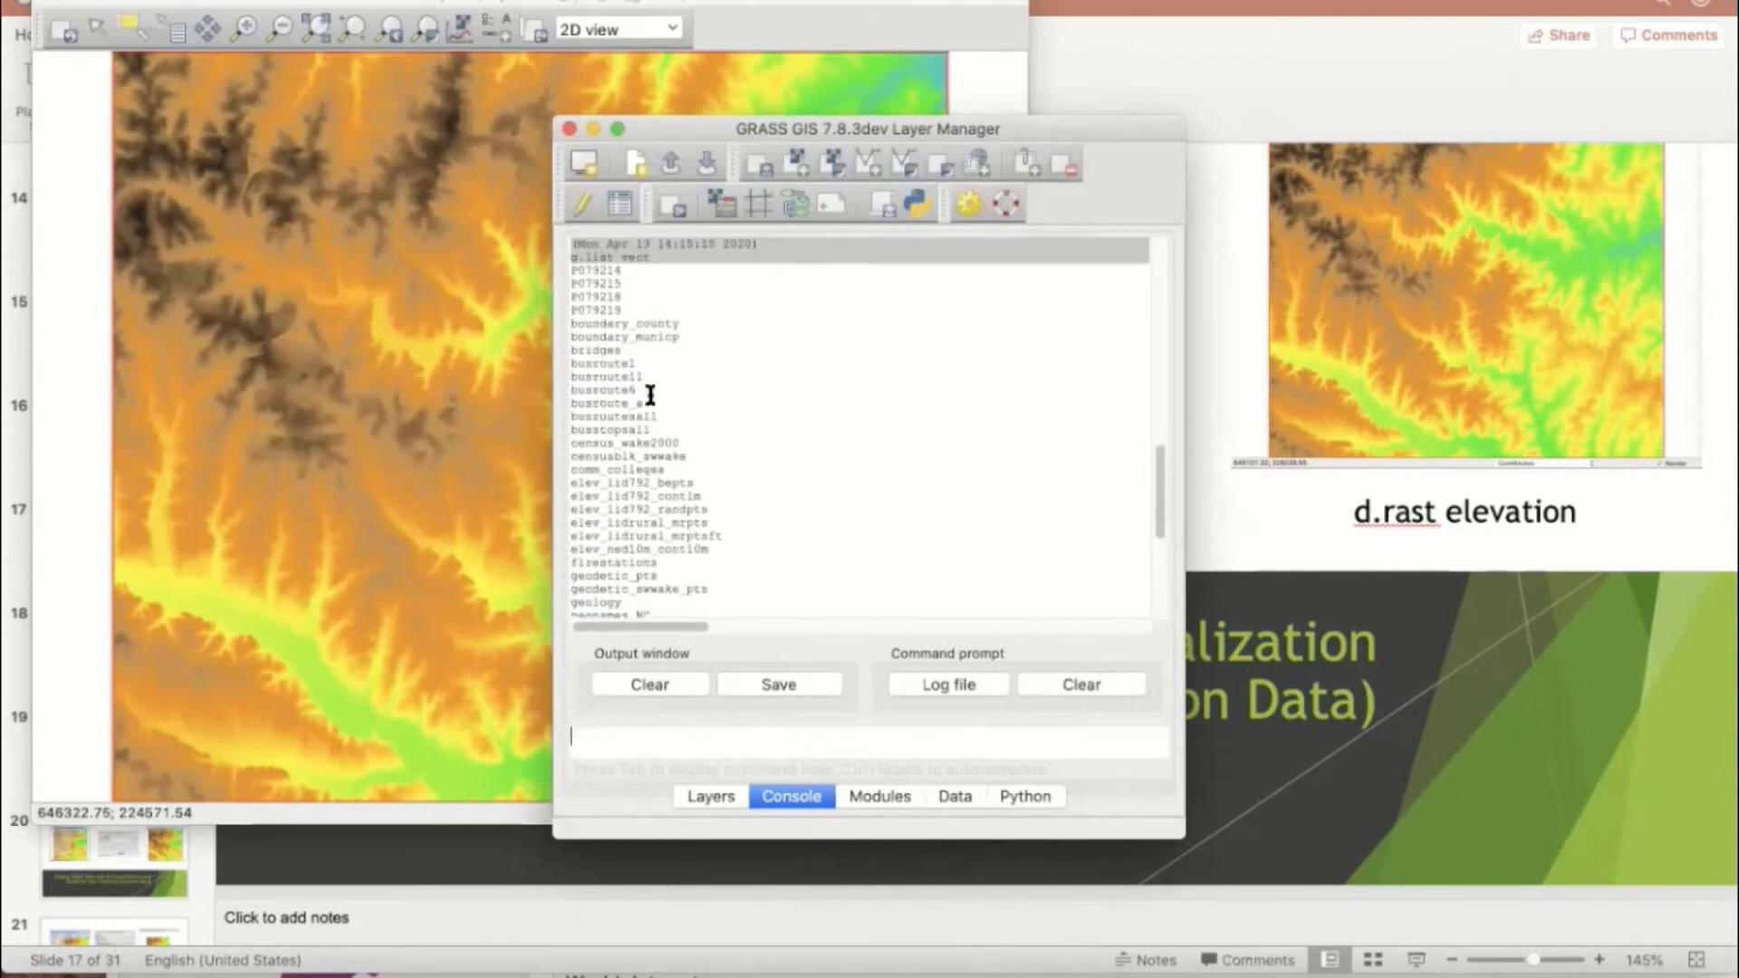
scroll(650, 395, up, 2)
scroll(650, 396, down, 4)
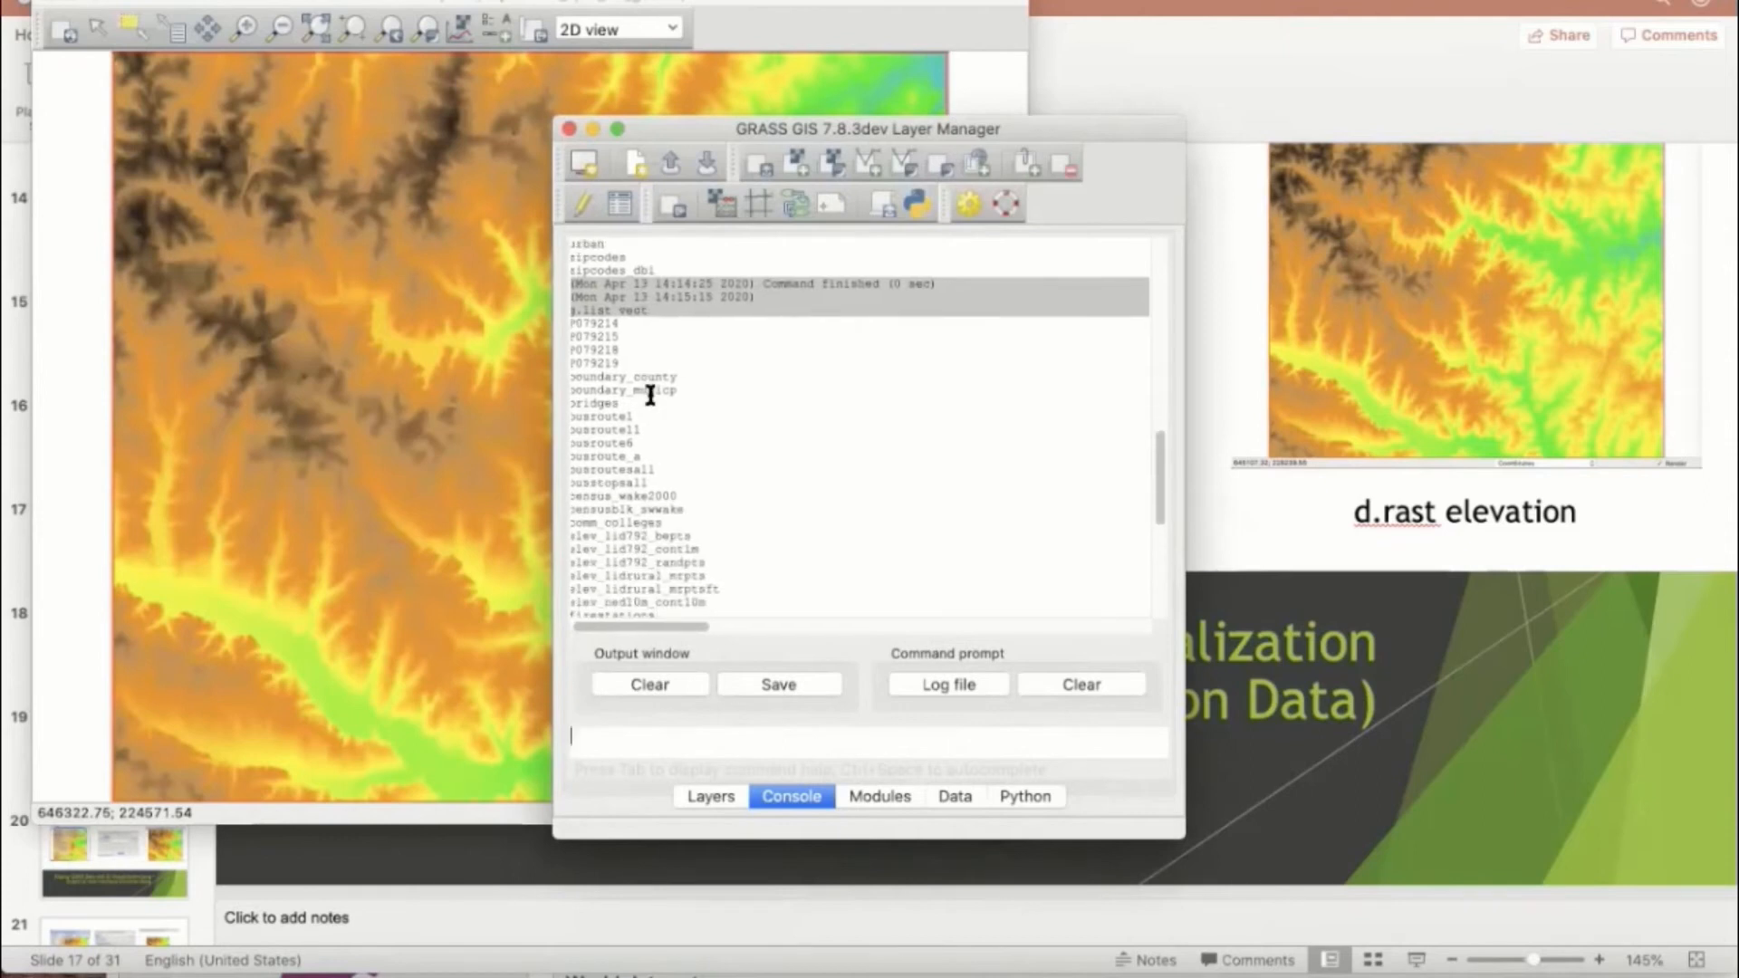
scroll(650, 396, down, 6)
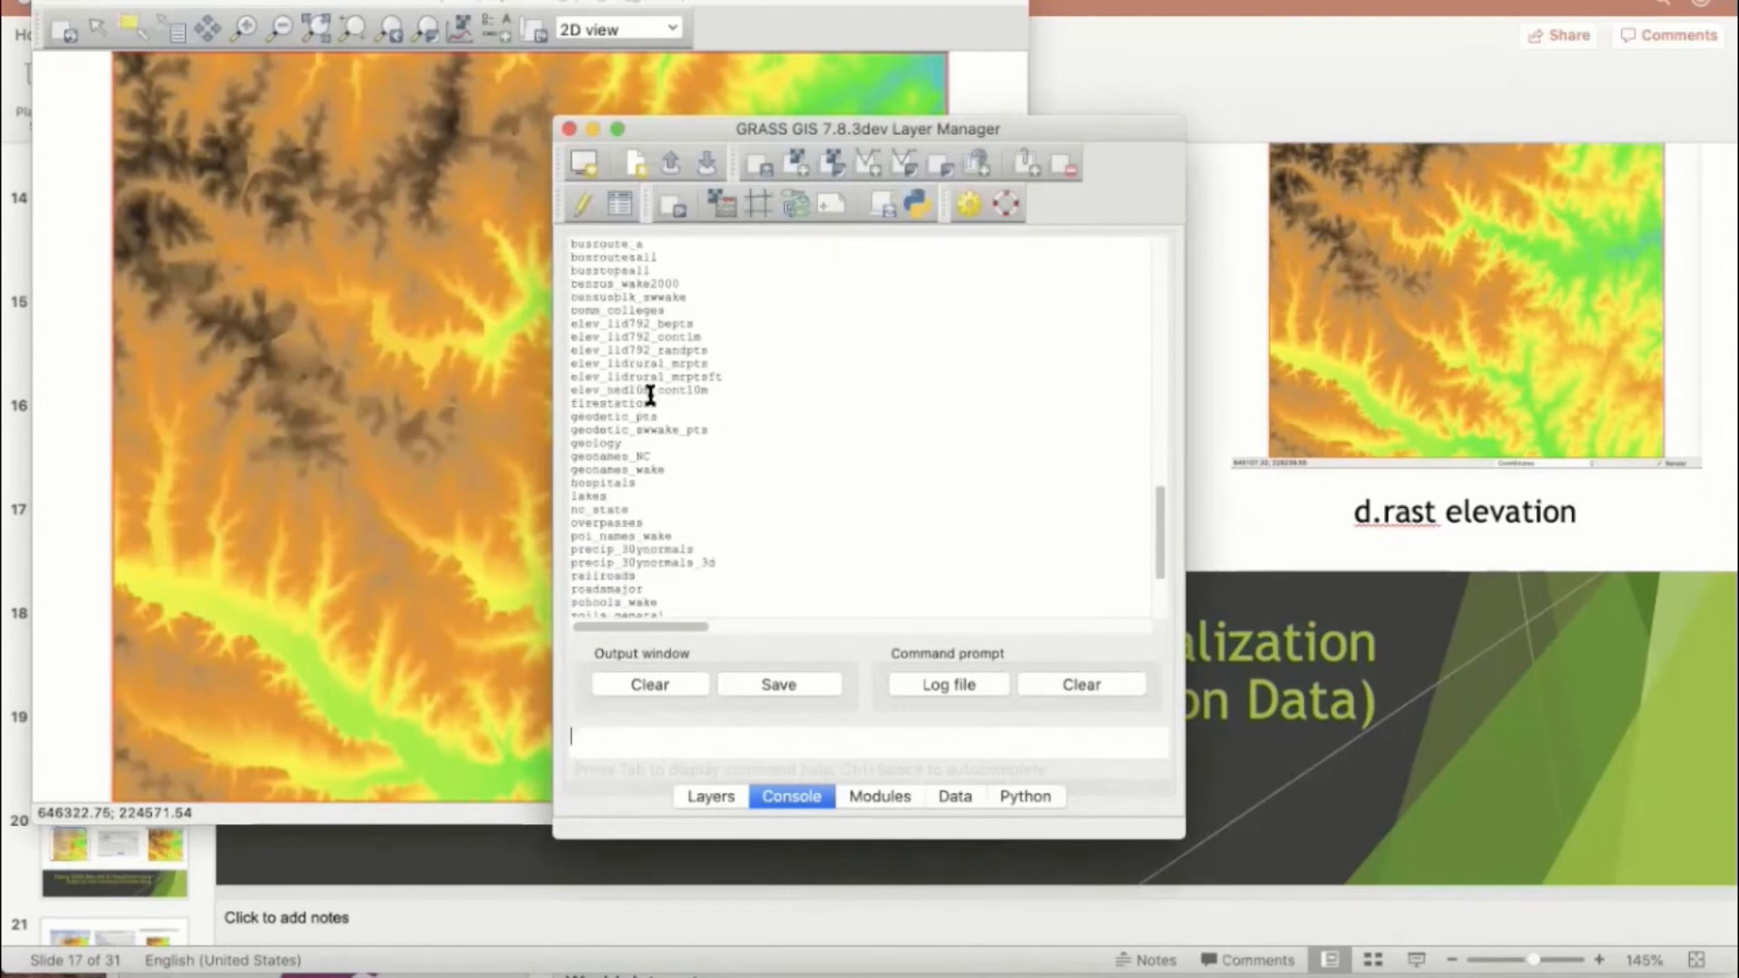
scroll(650, 396, down, 1)
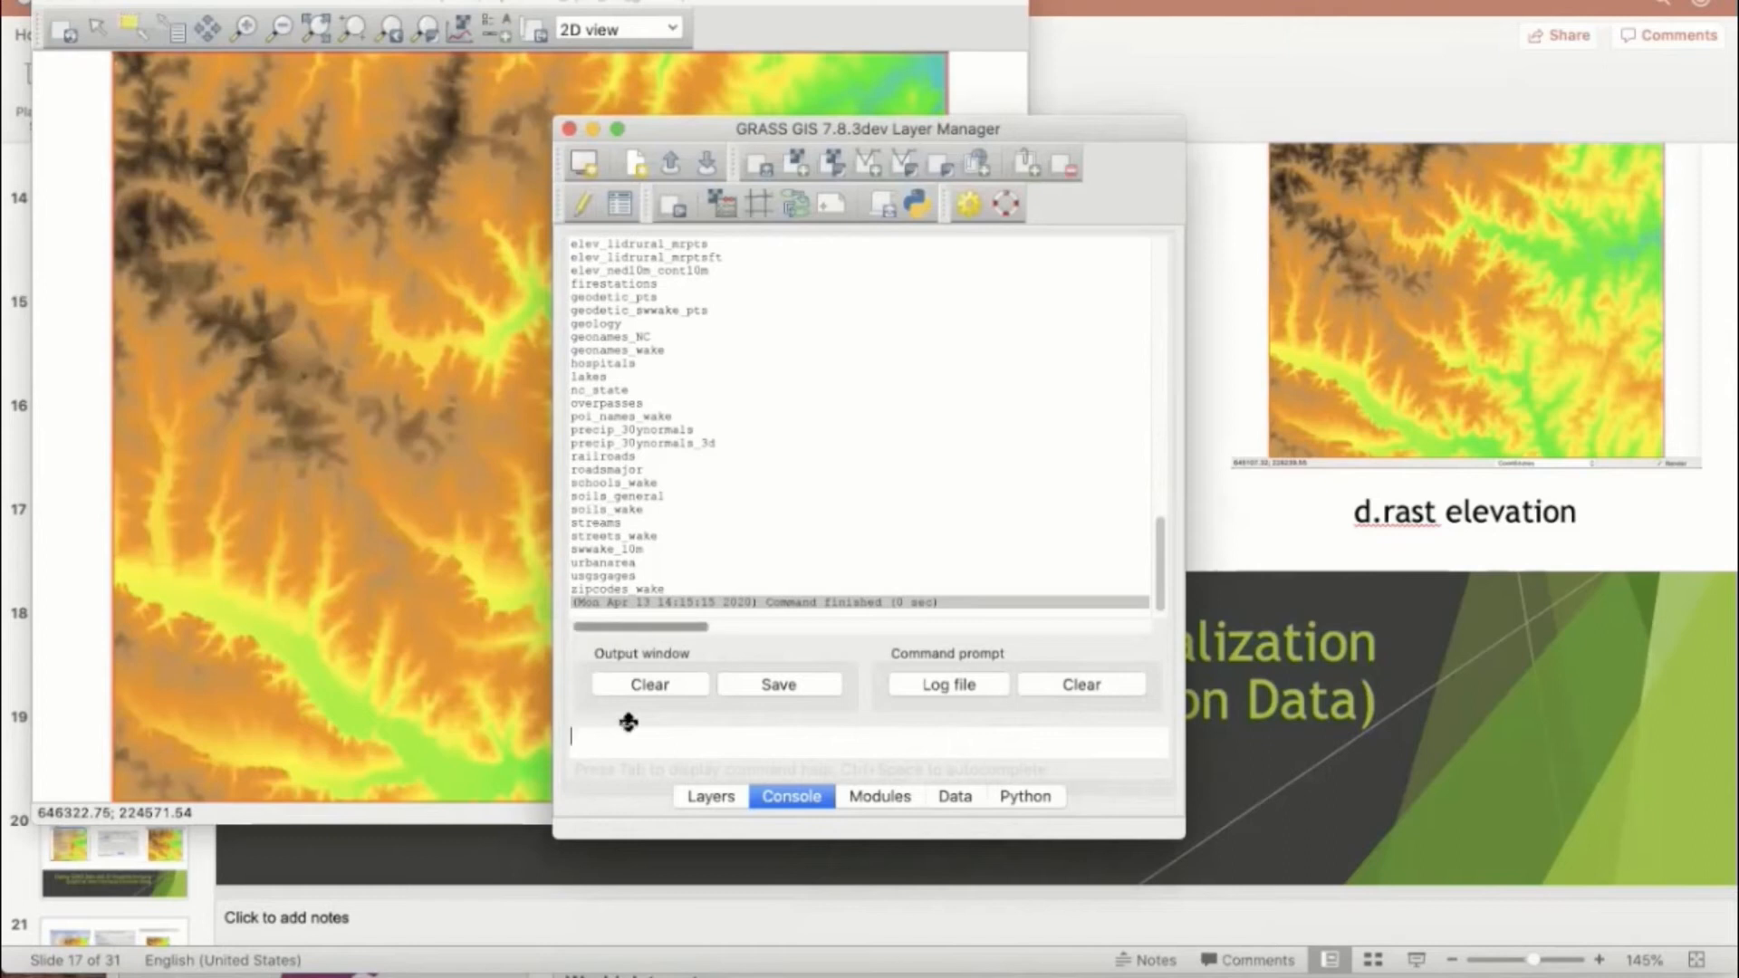
Step: Overlay the streams vector map in blue by running d.vect streams col=blue and bring the map display forward
text(d.)
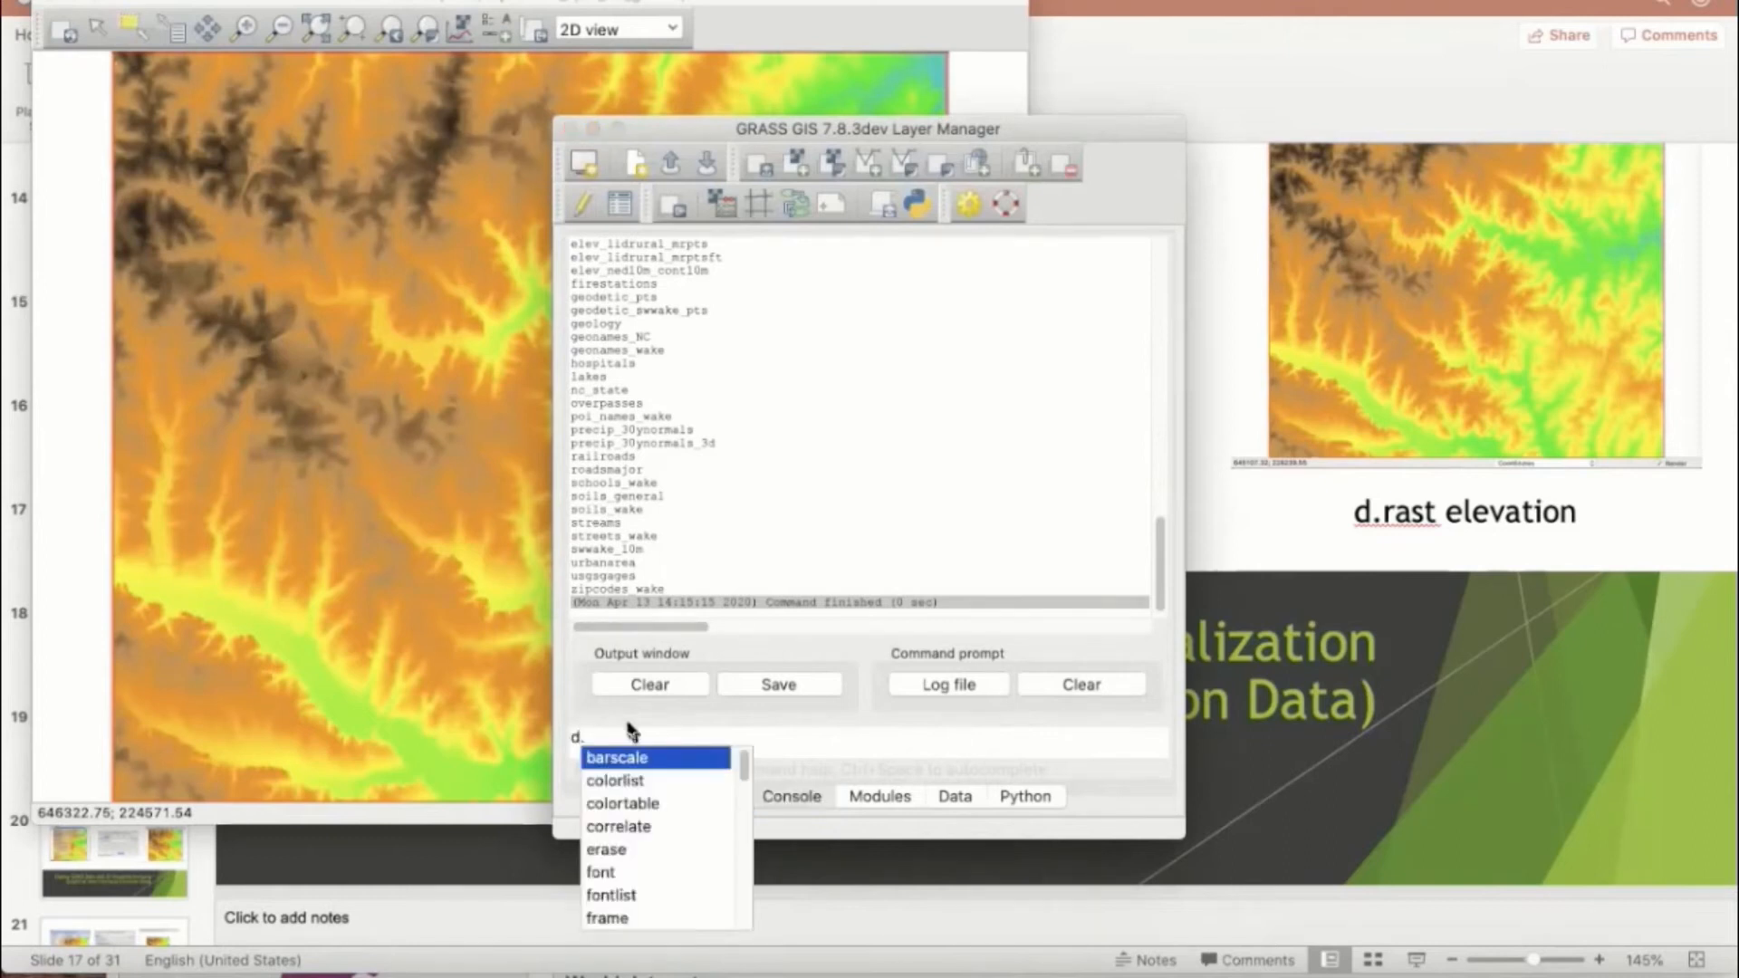
text(ve)
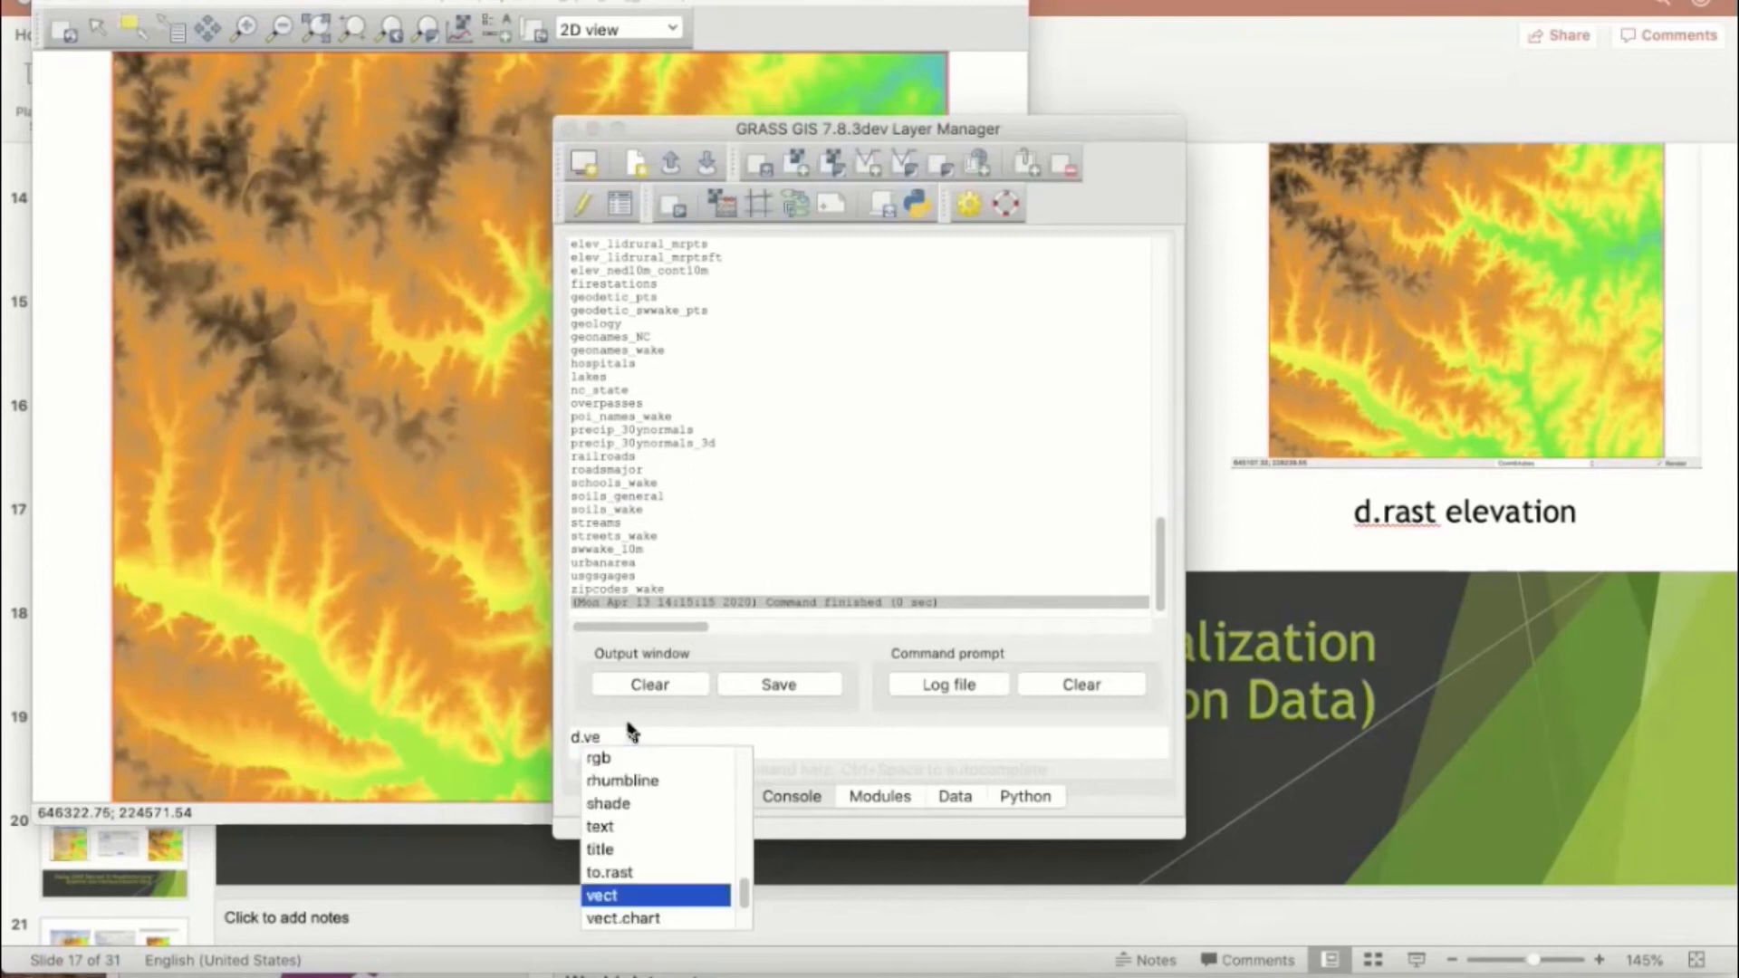
text(ct streams)
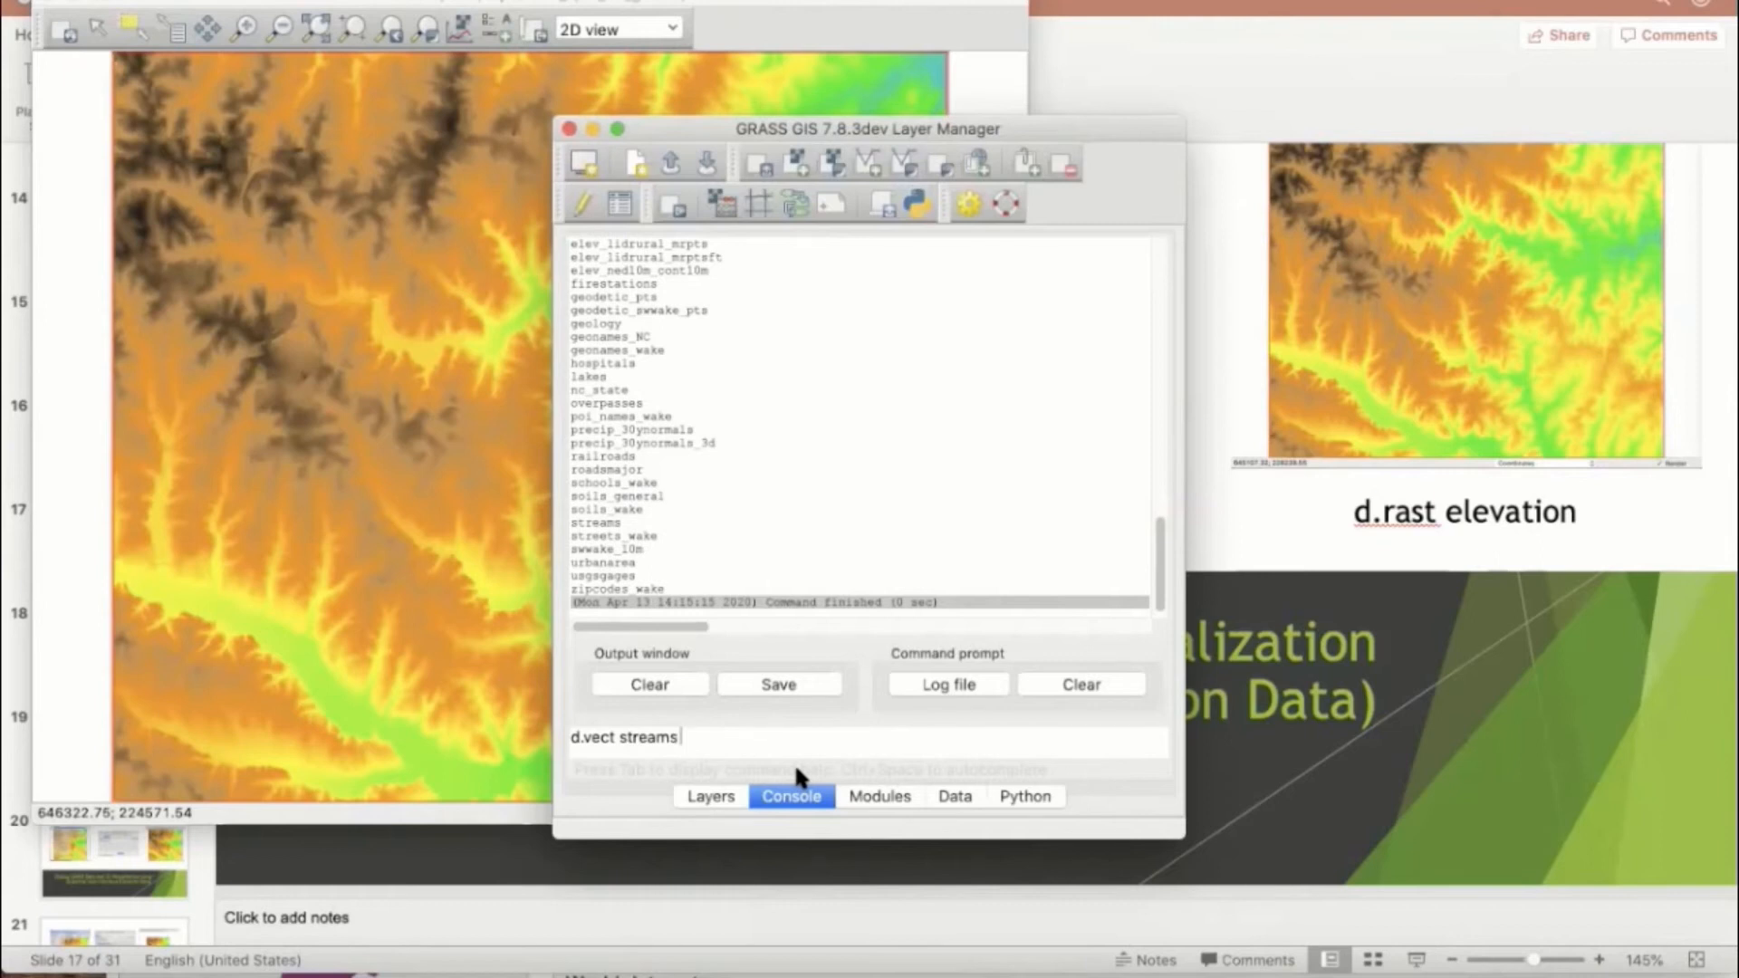
text(col=blue)
key(Return)
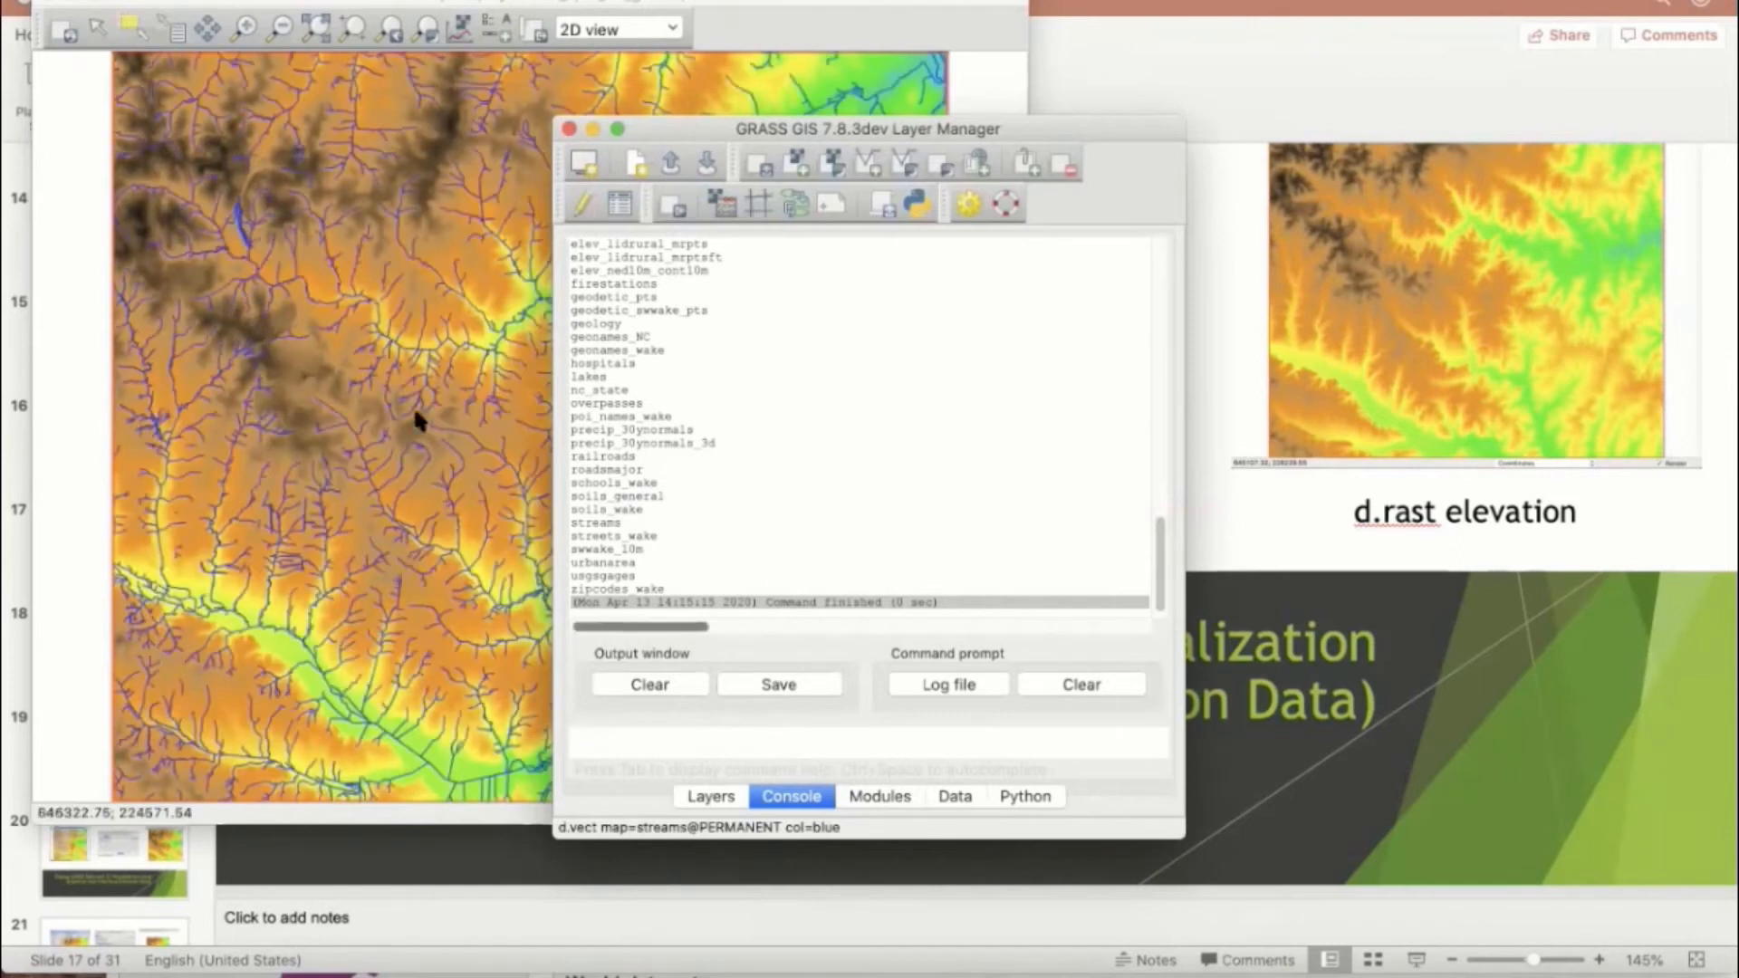
click(420, 202)
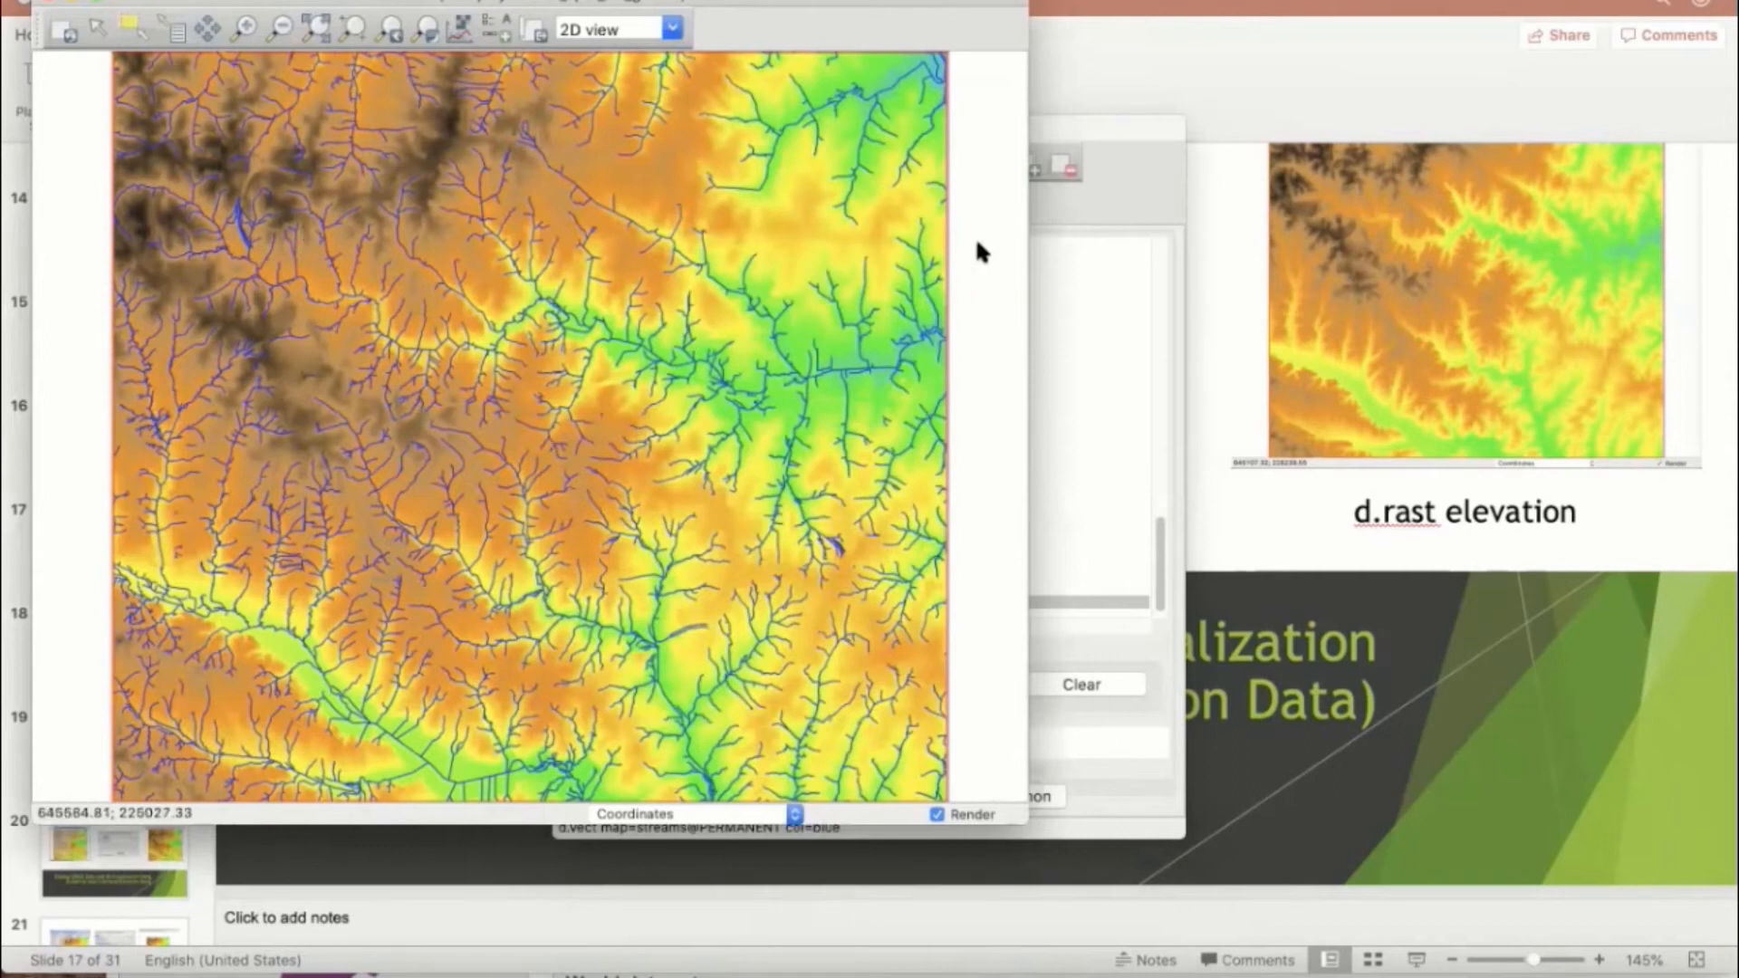
Step: Overlay the major roads in yellow by running d.vect roadsmajor col=yellow and bring the map display forward
click(1111, 116)
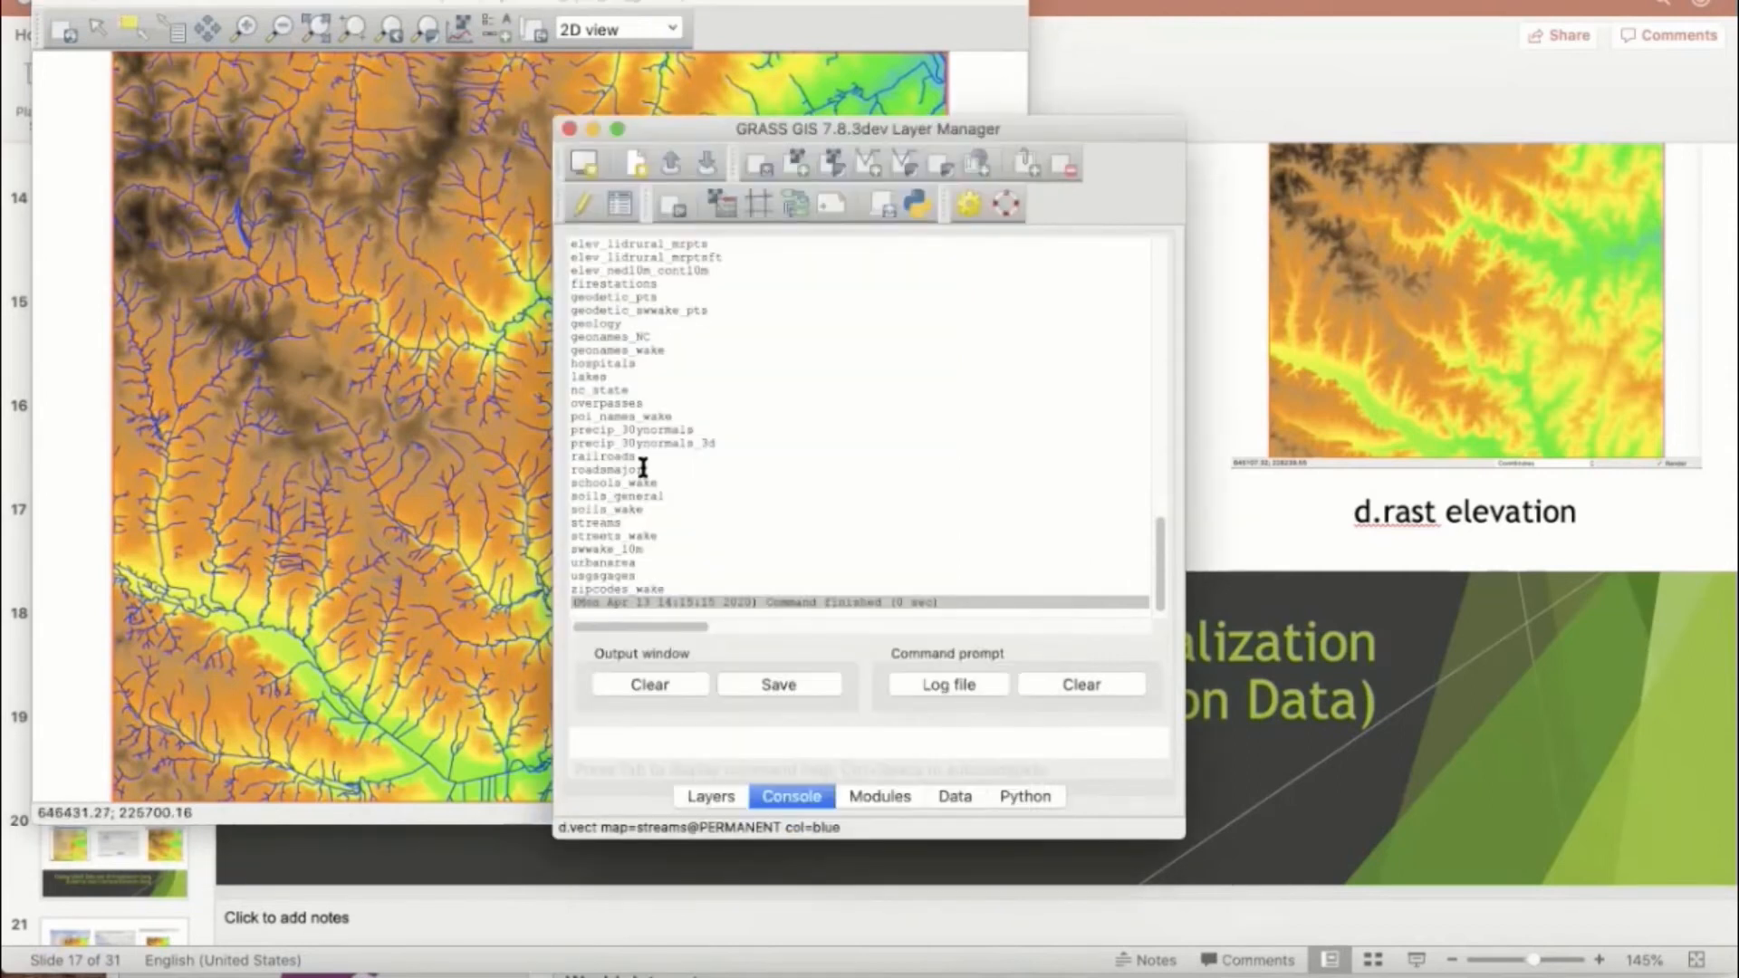
scroll(645, 468, up, 1)
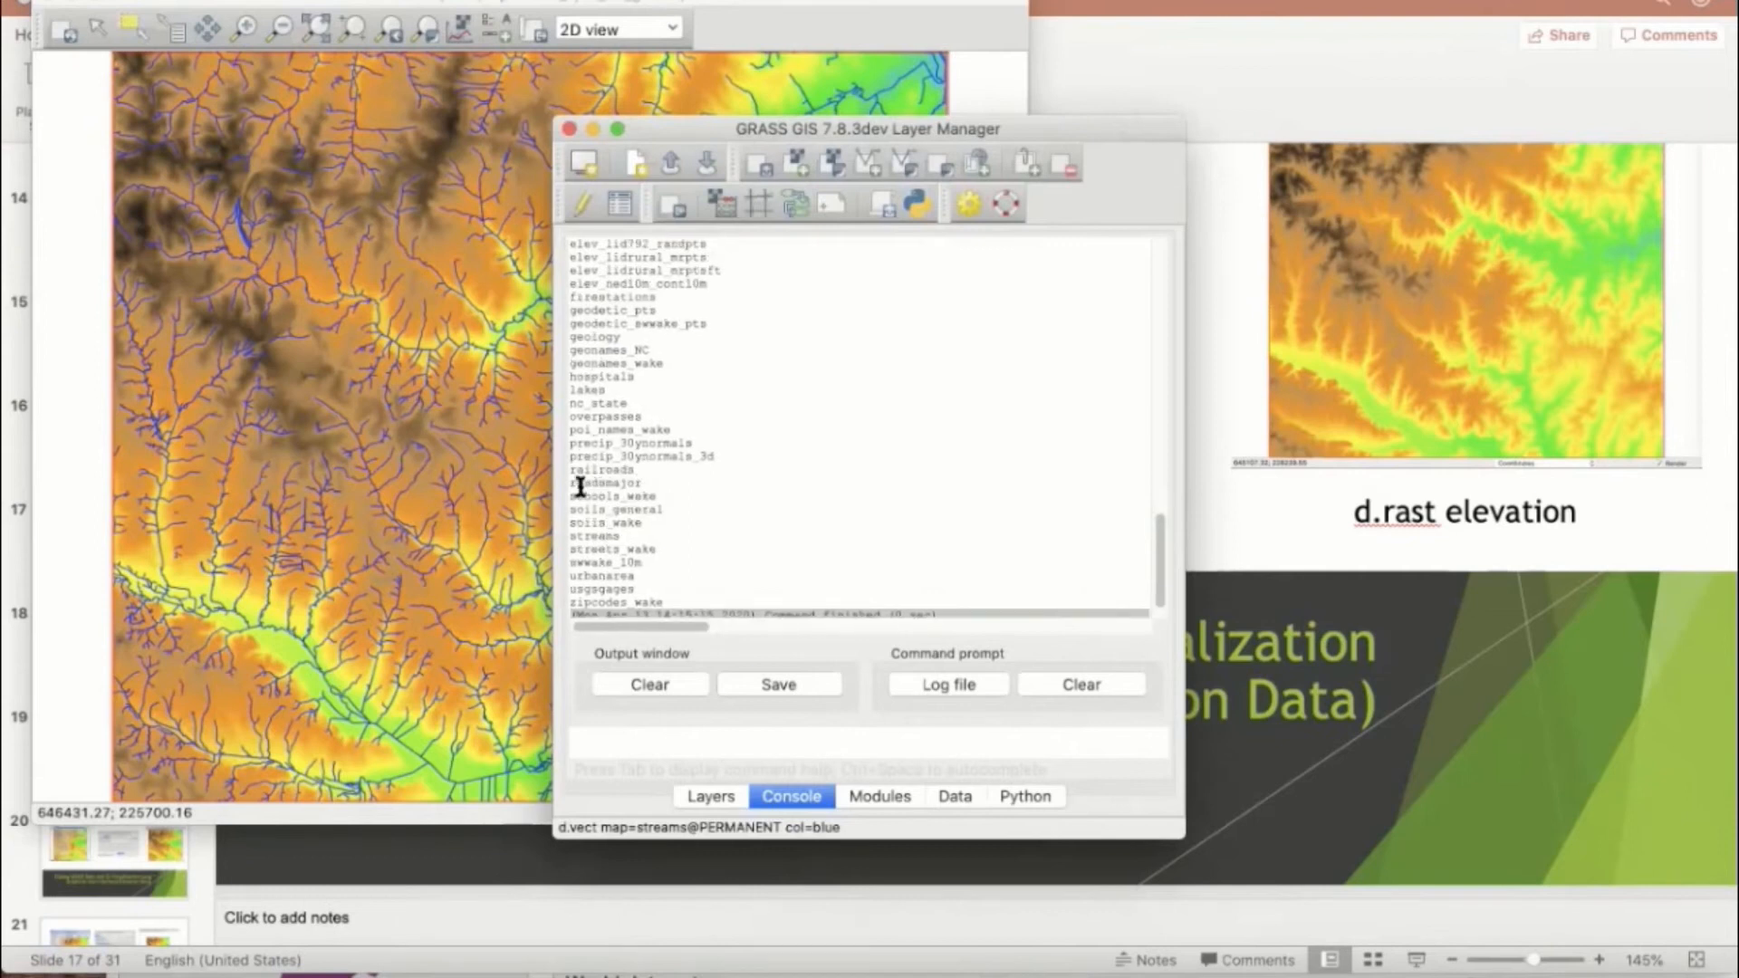
drag(573, 483, 645, 484)
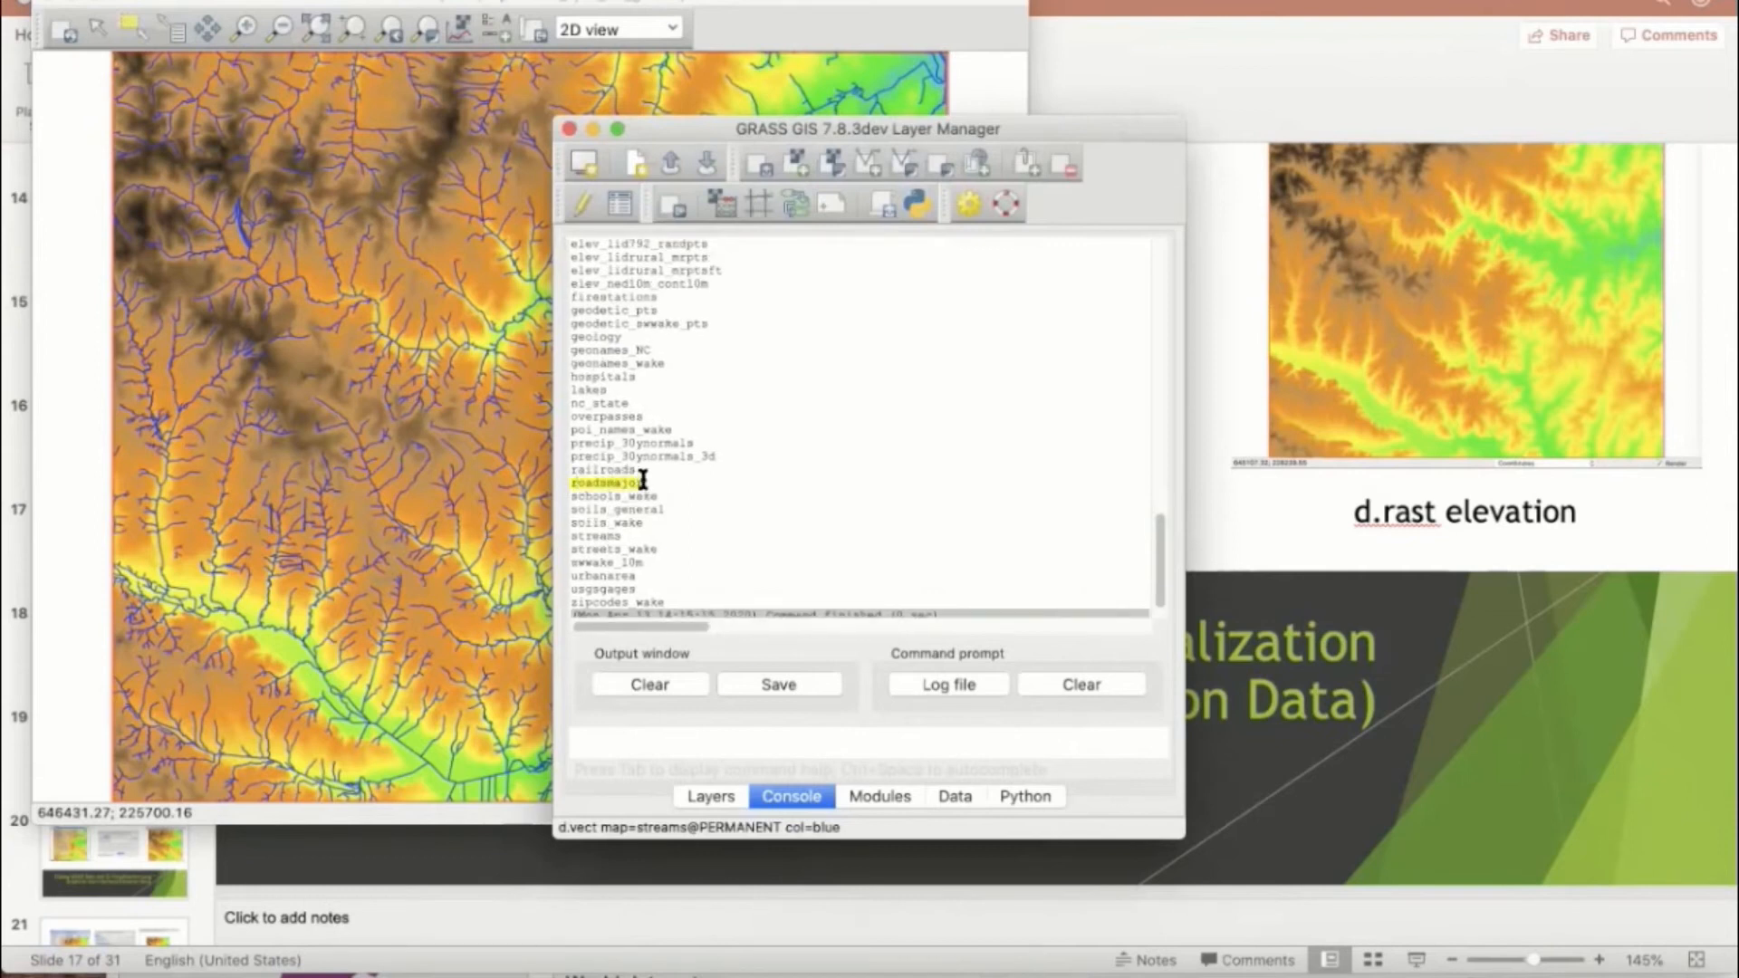
click(629, 738)
text(d.vect )
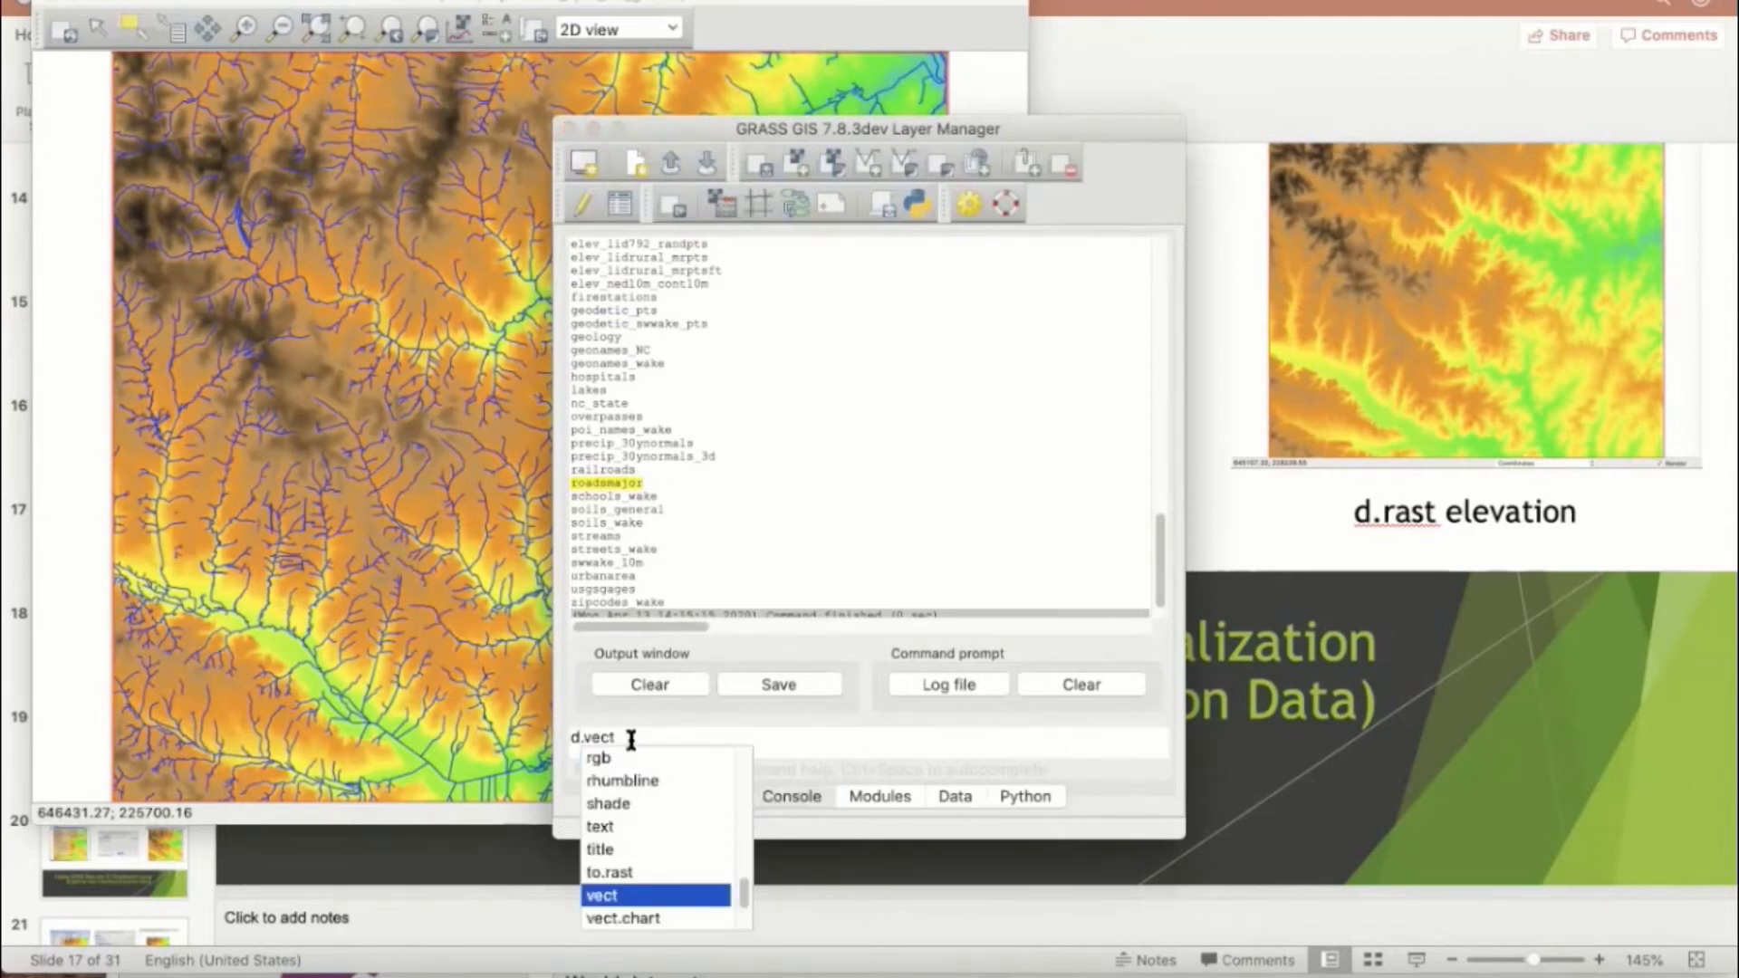
text(r)
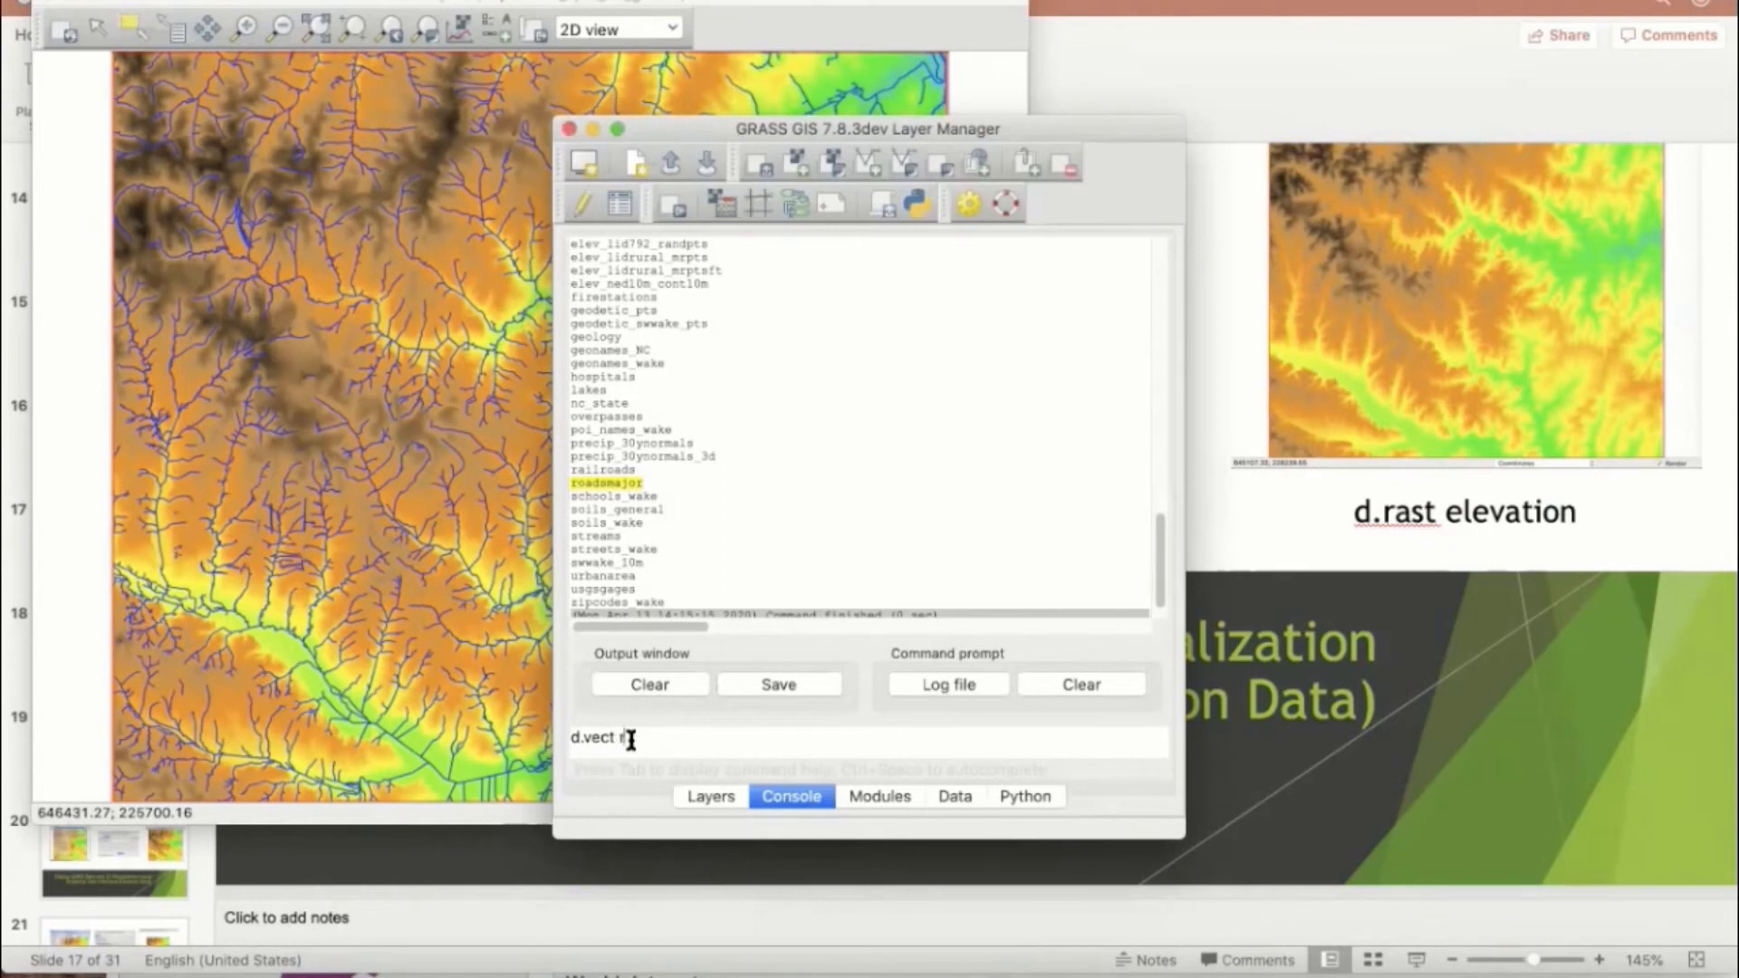
text(oadsmajor col=yellow)
key(Return)
click(362, 382)
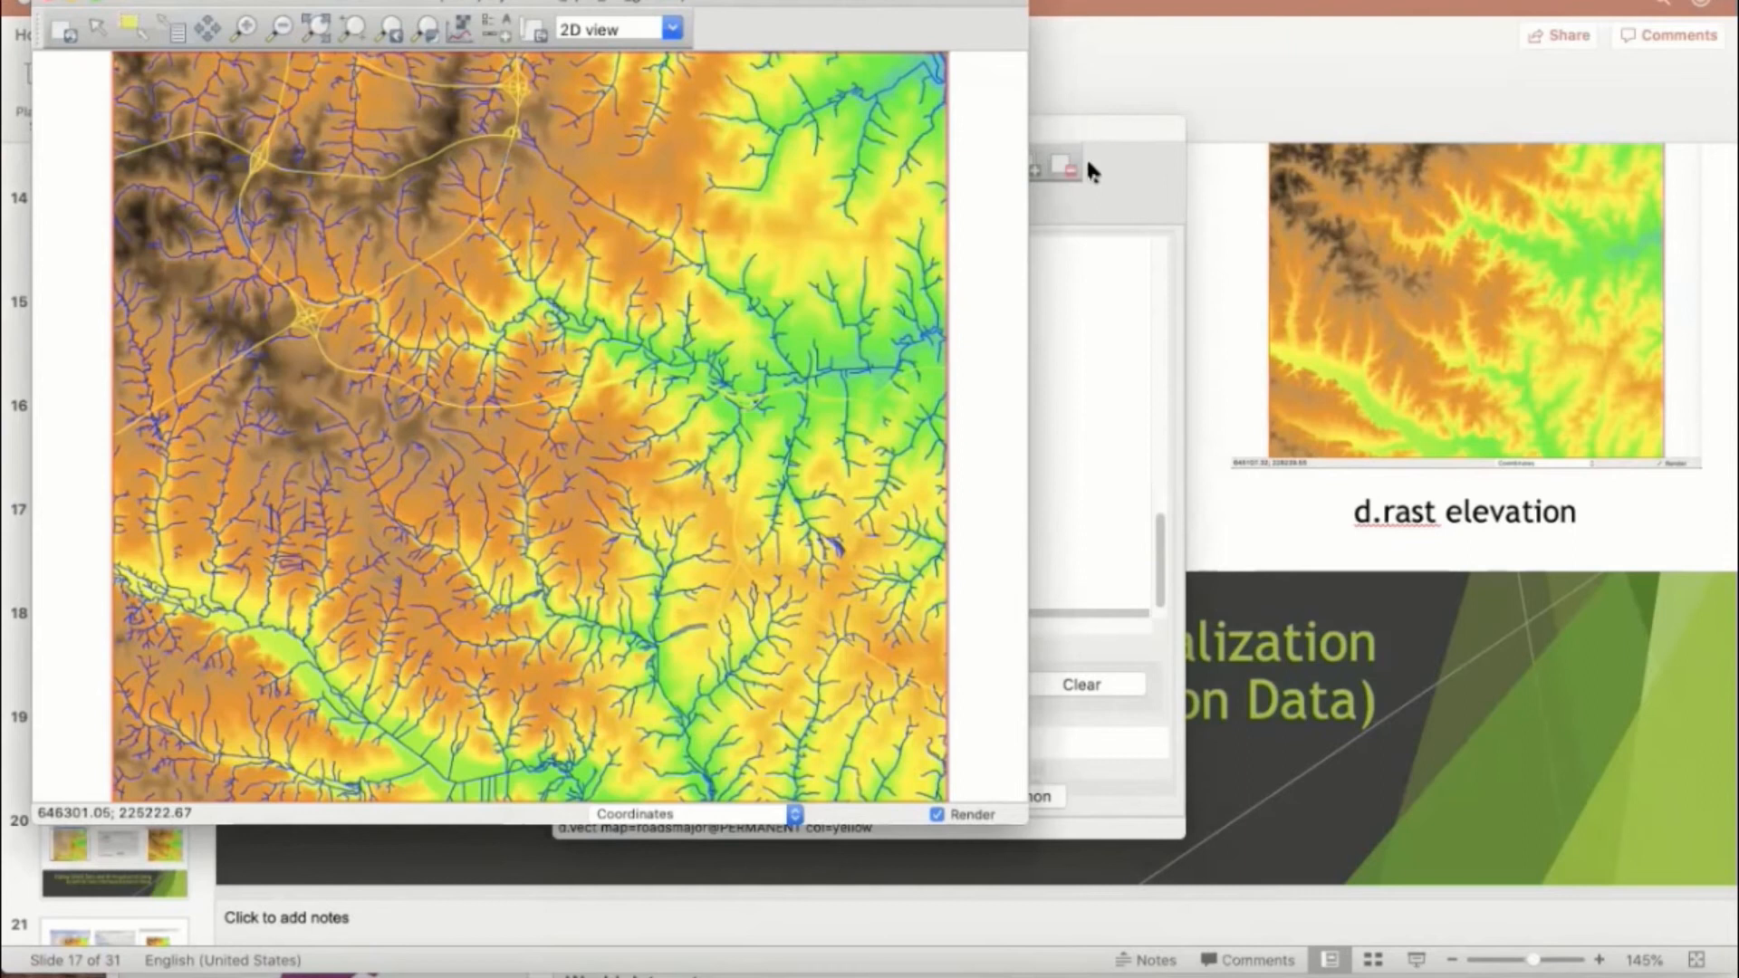
Step: Overlay the overpasses as red bridge symbols by running d.vect overpasses icon=extra/bridge size=10 fcol=red in the console and bring the map display forward
click(1073, 127)
click(661, 725)
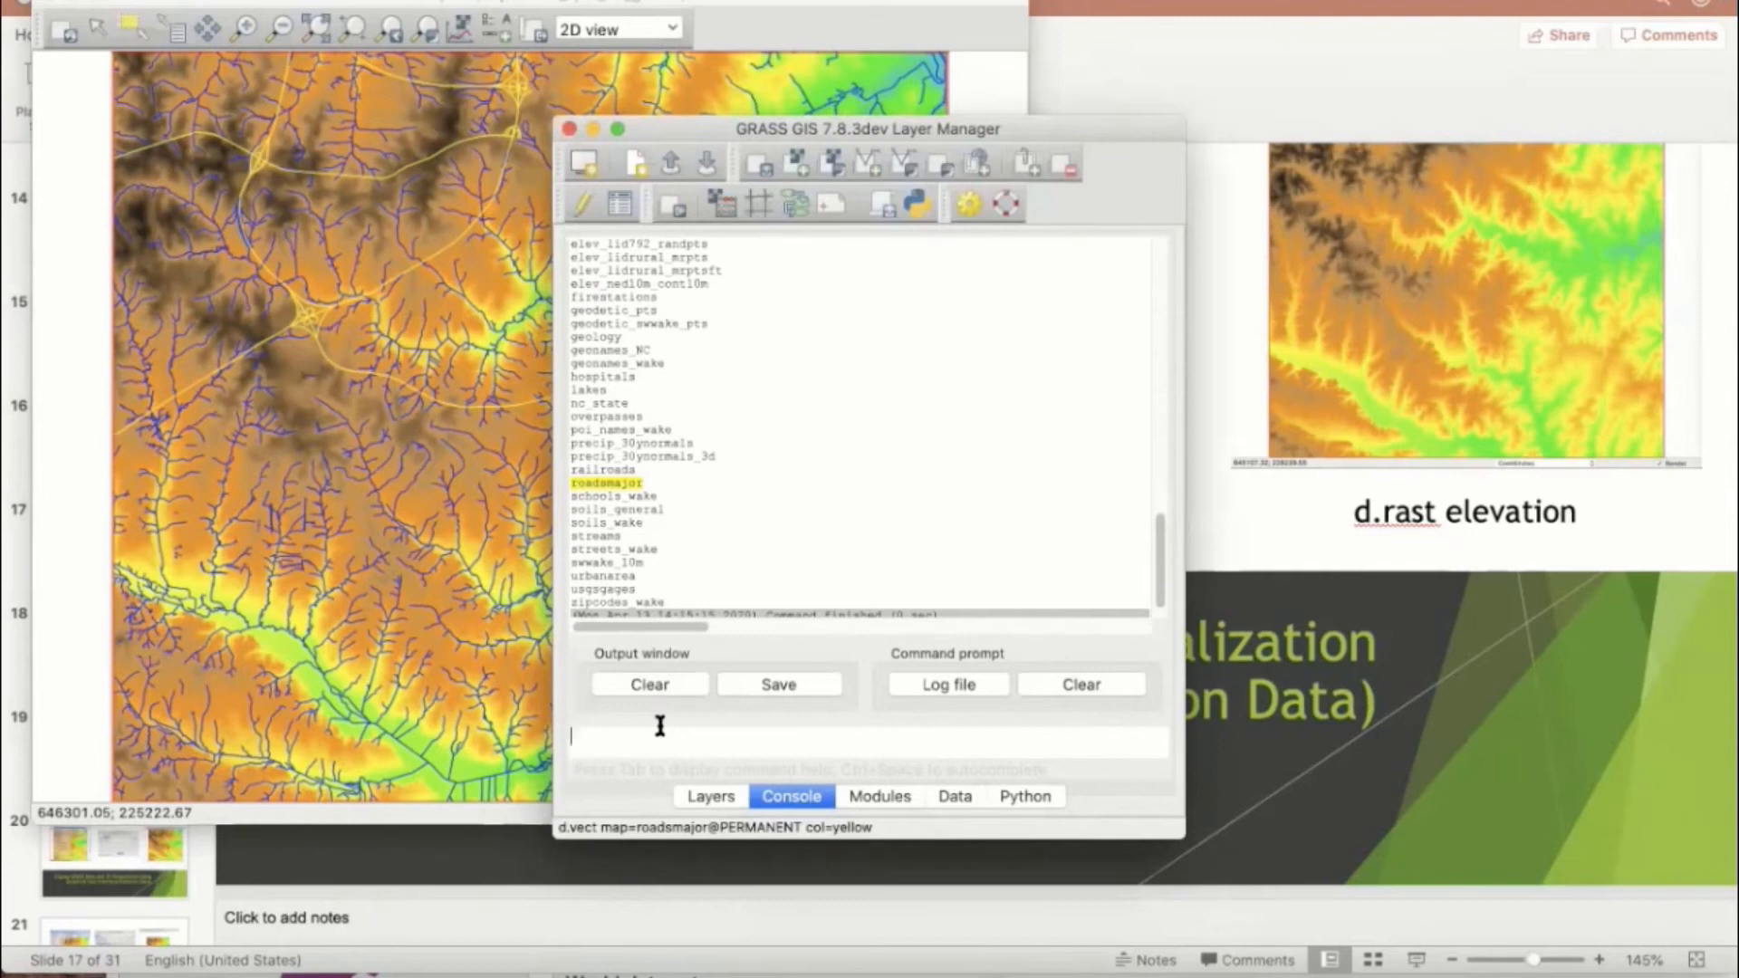
text(d.vect )
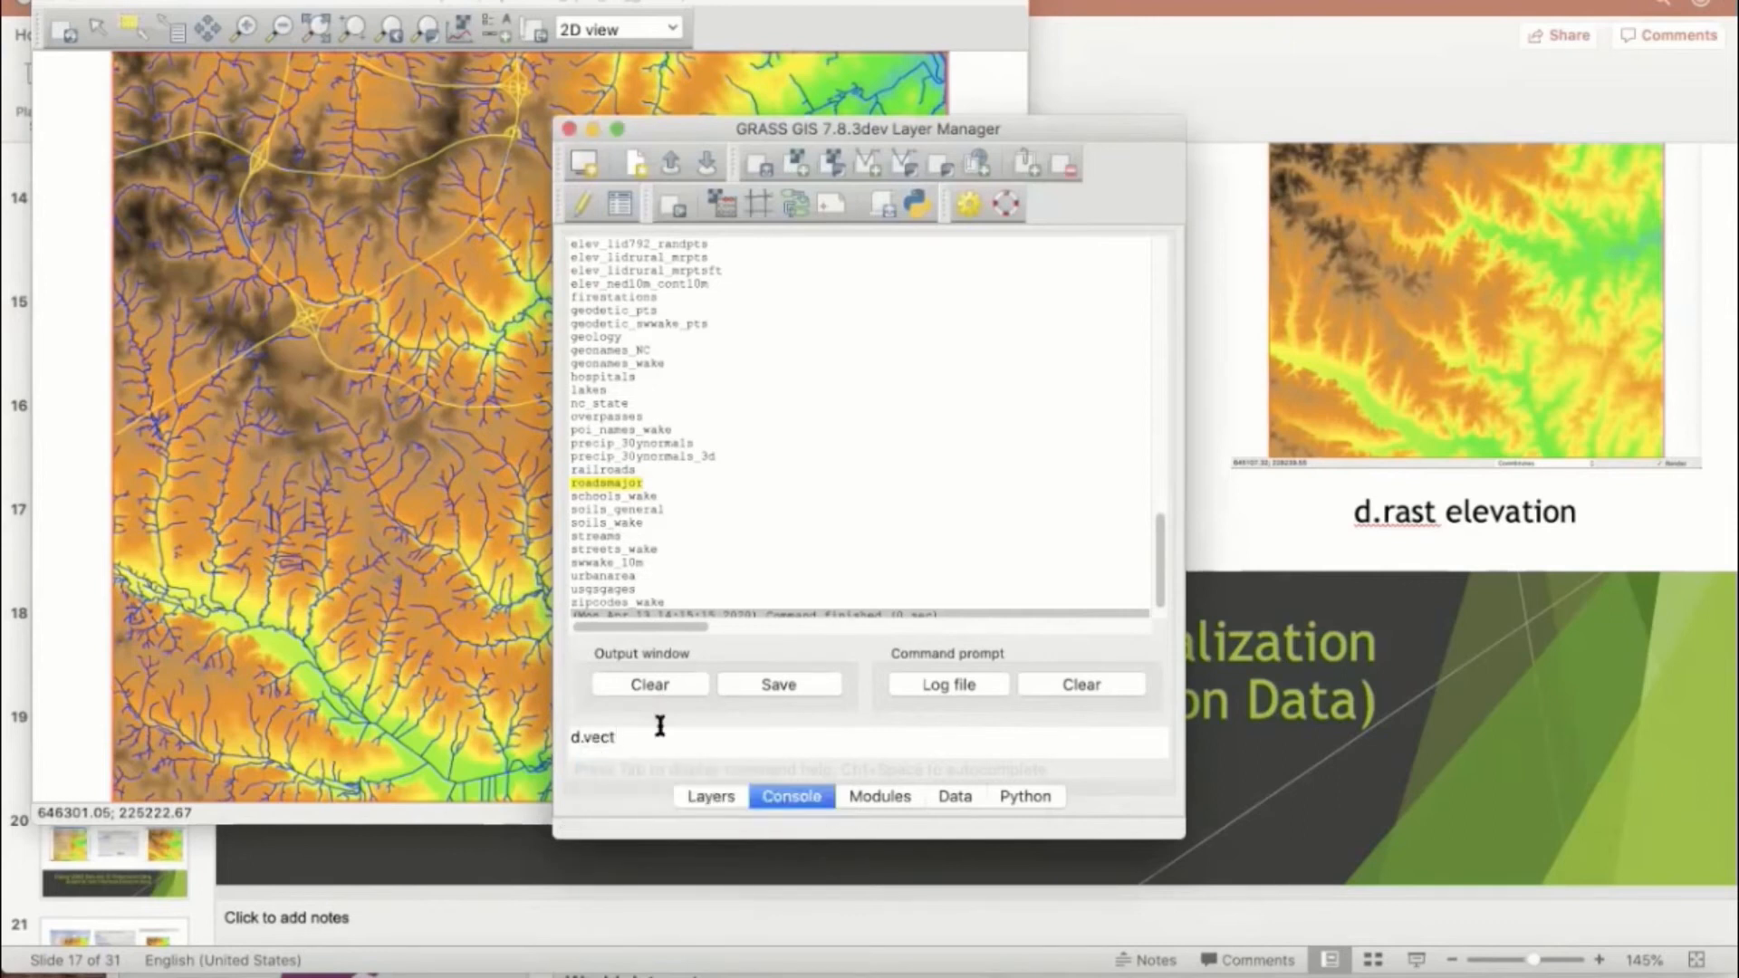
text(overpasses)
text(icon=ex)
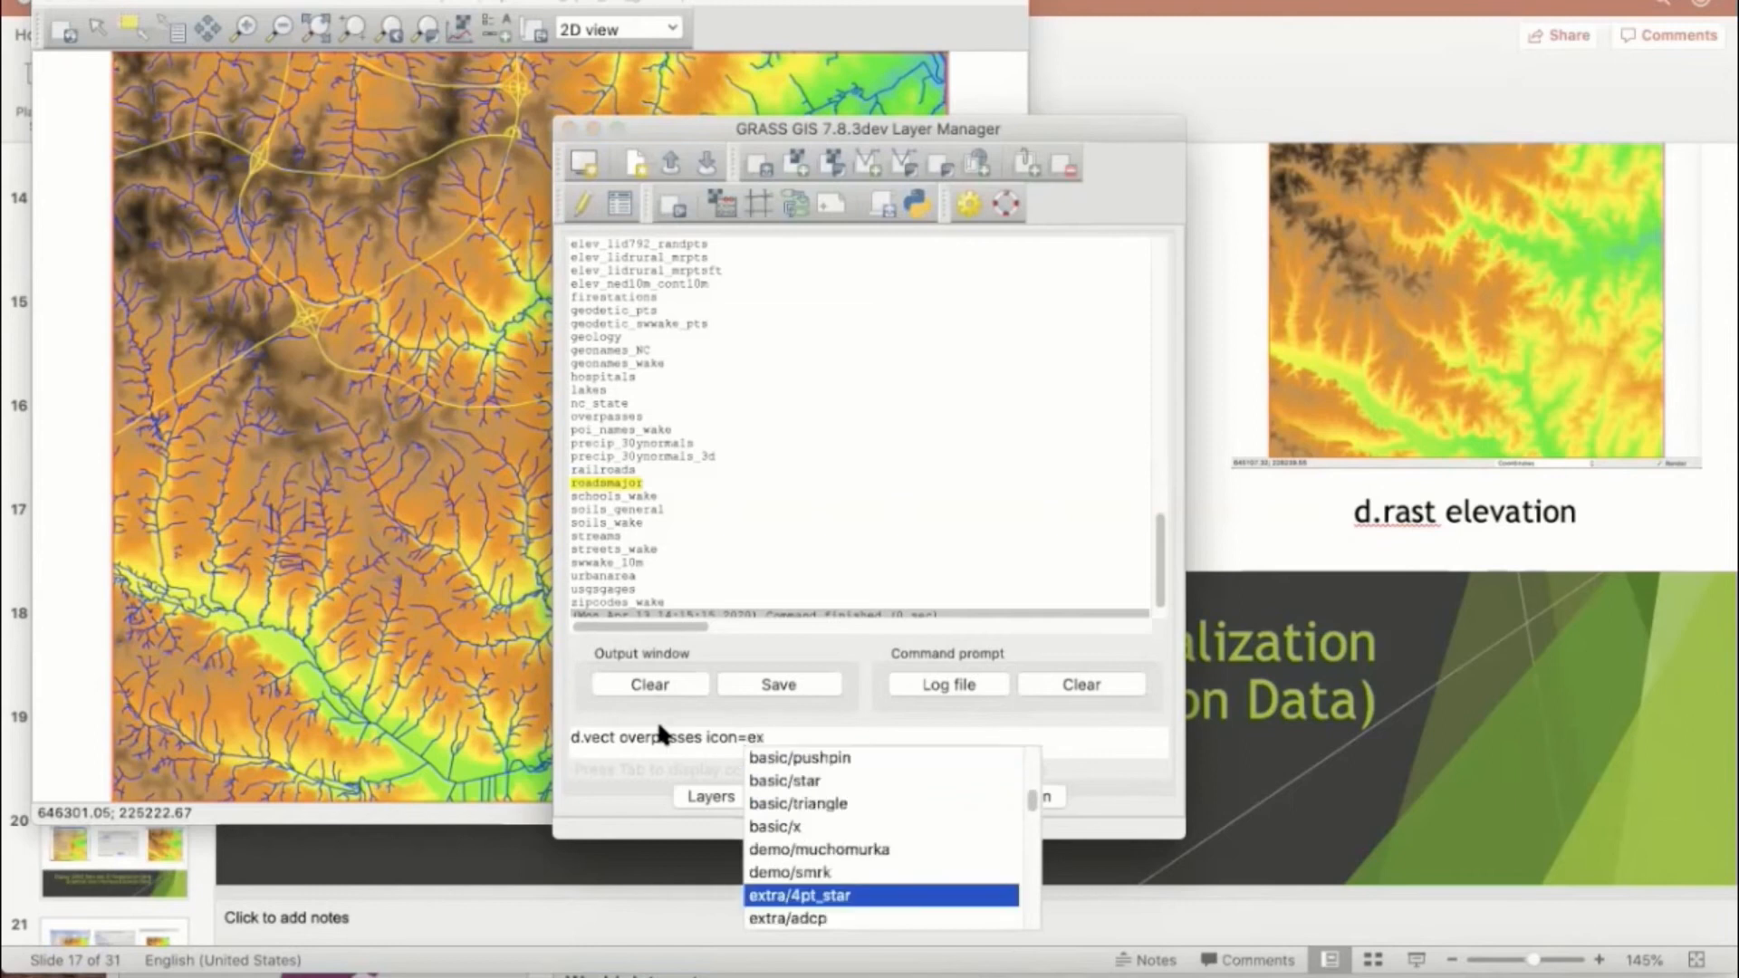
text(tra/)
text(bridge )
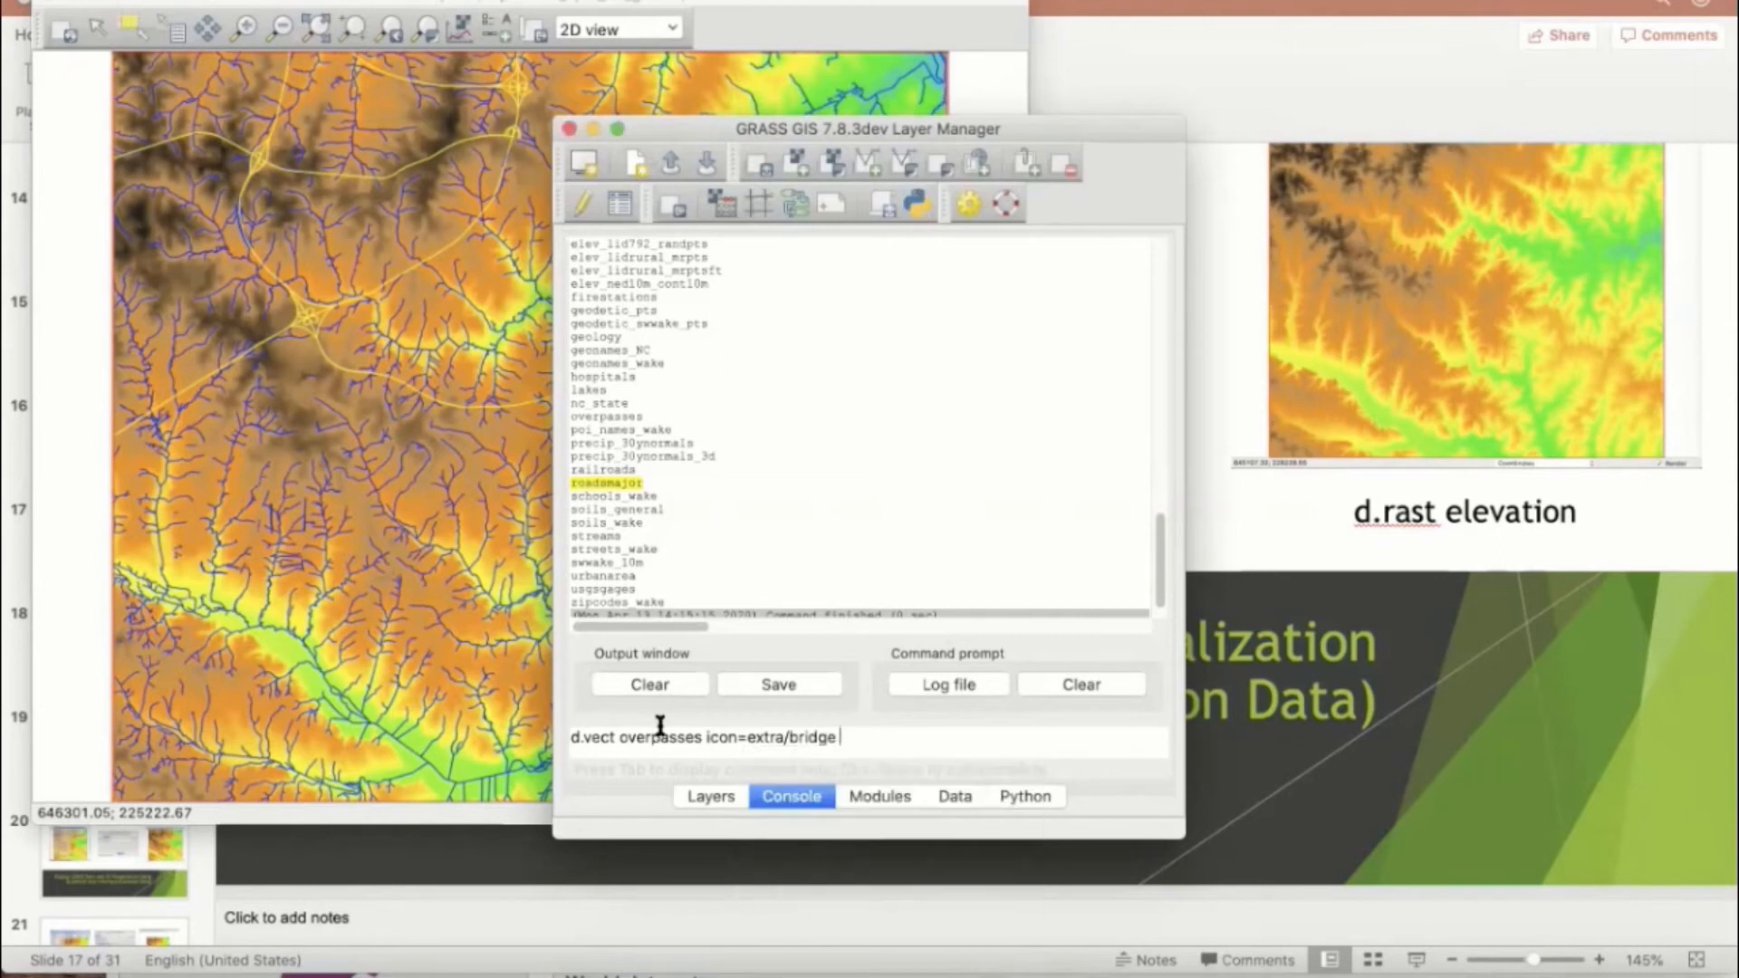
text(size=10 fcol=red)
key(Return)
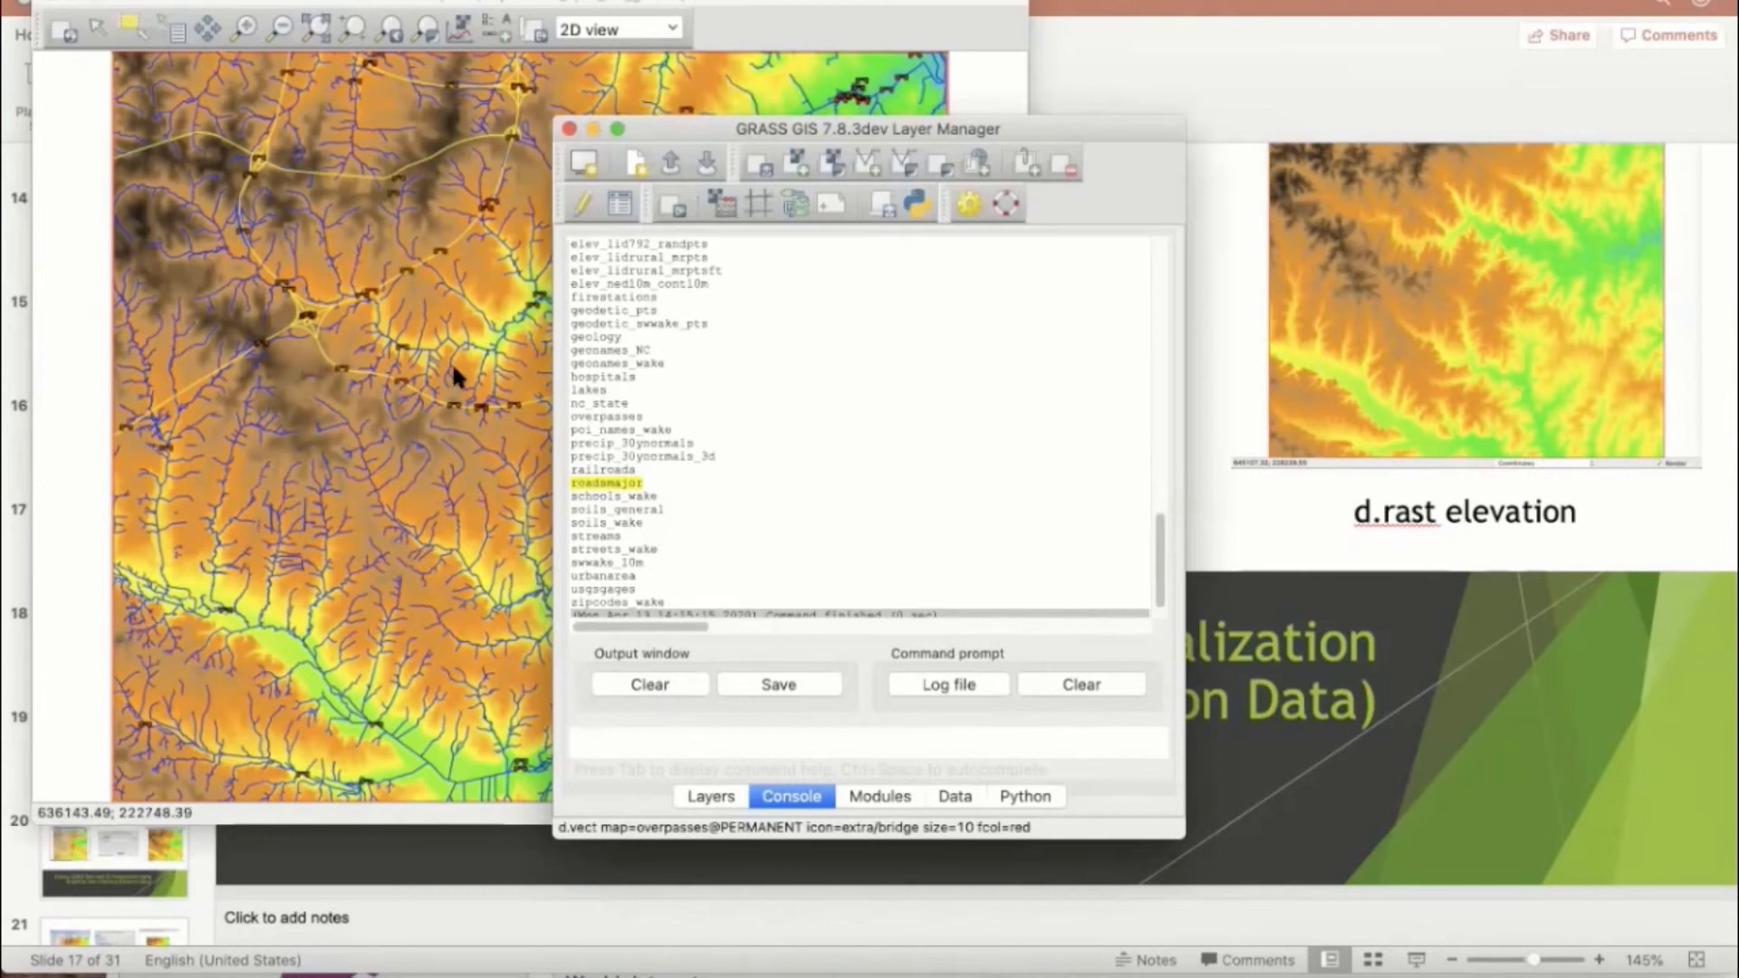
click(444, 333)
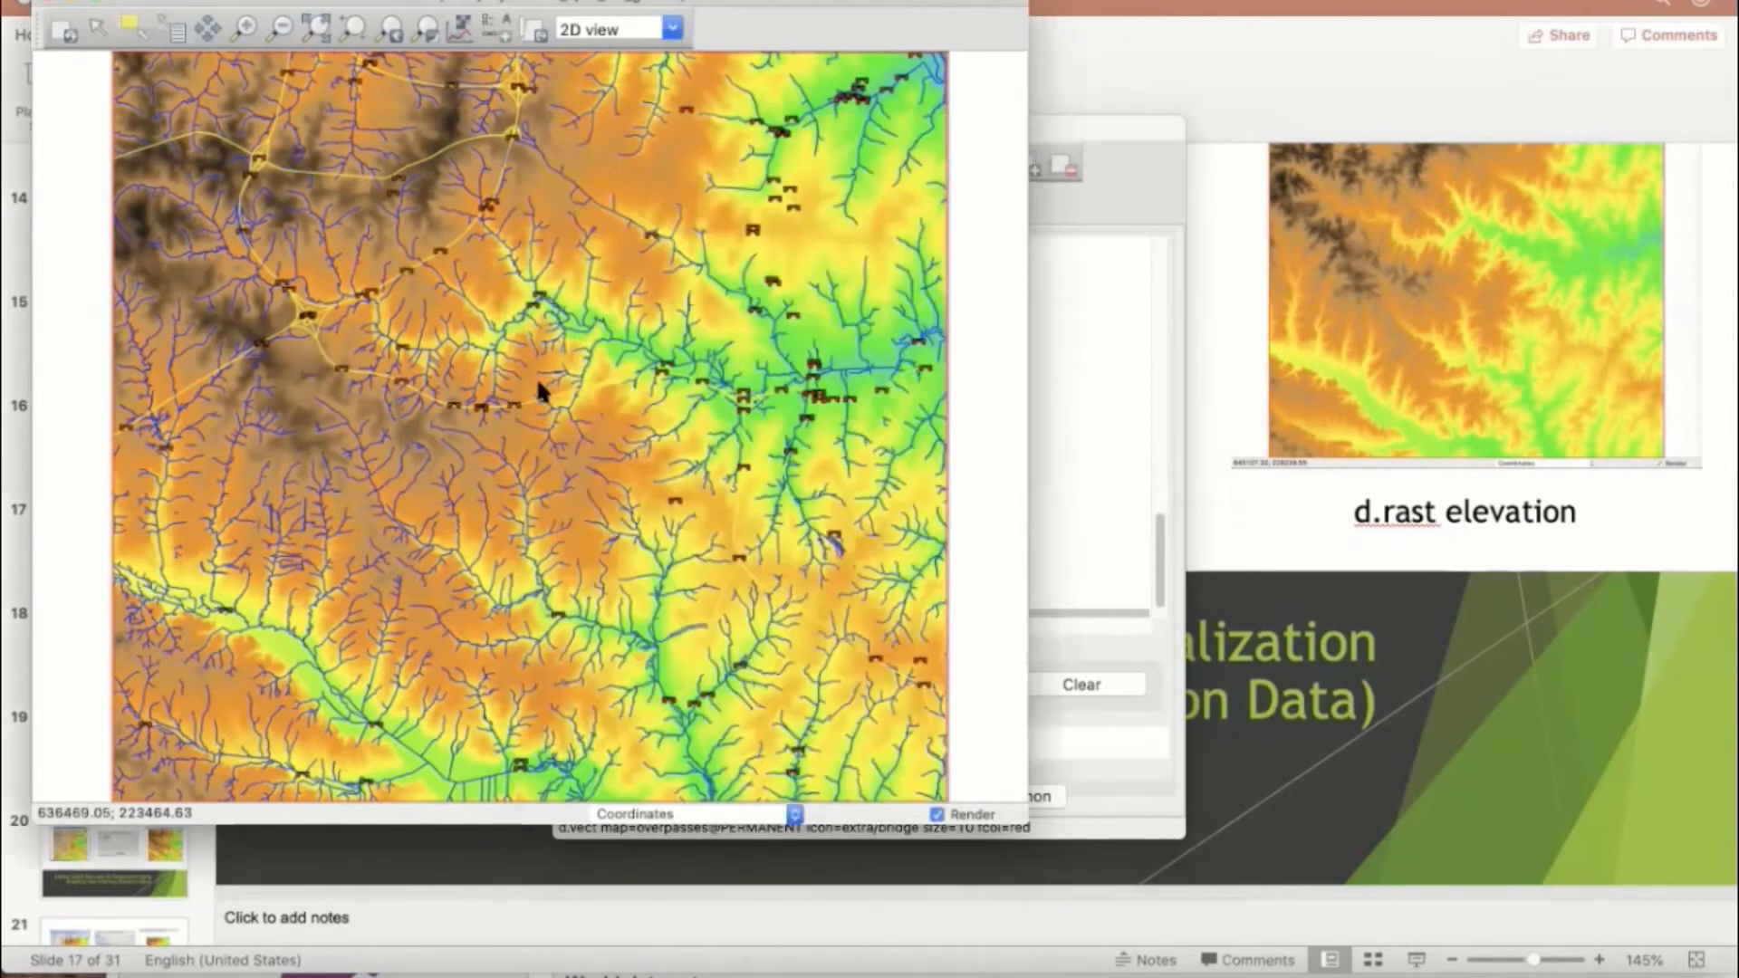
Step: Hide the overpasses, roadsmajor, streams and elevation layers in the Layer Manager and bring the map display forward
click(208, 29)
drag(360, 172, 633, 280)
click(1099, 323)
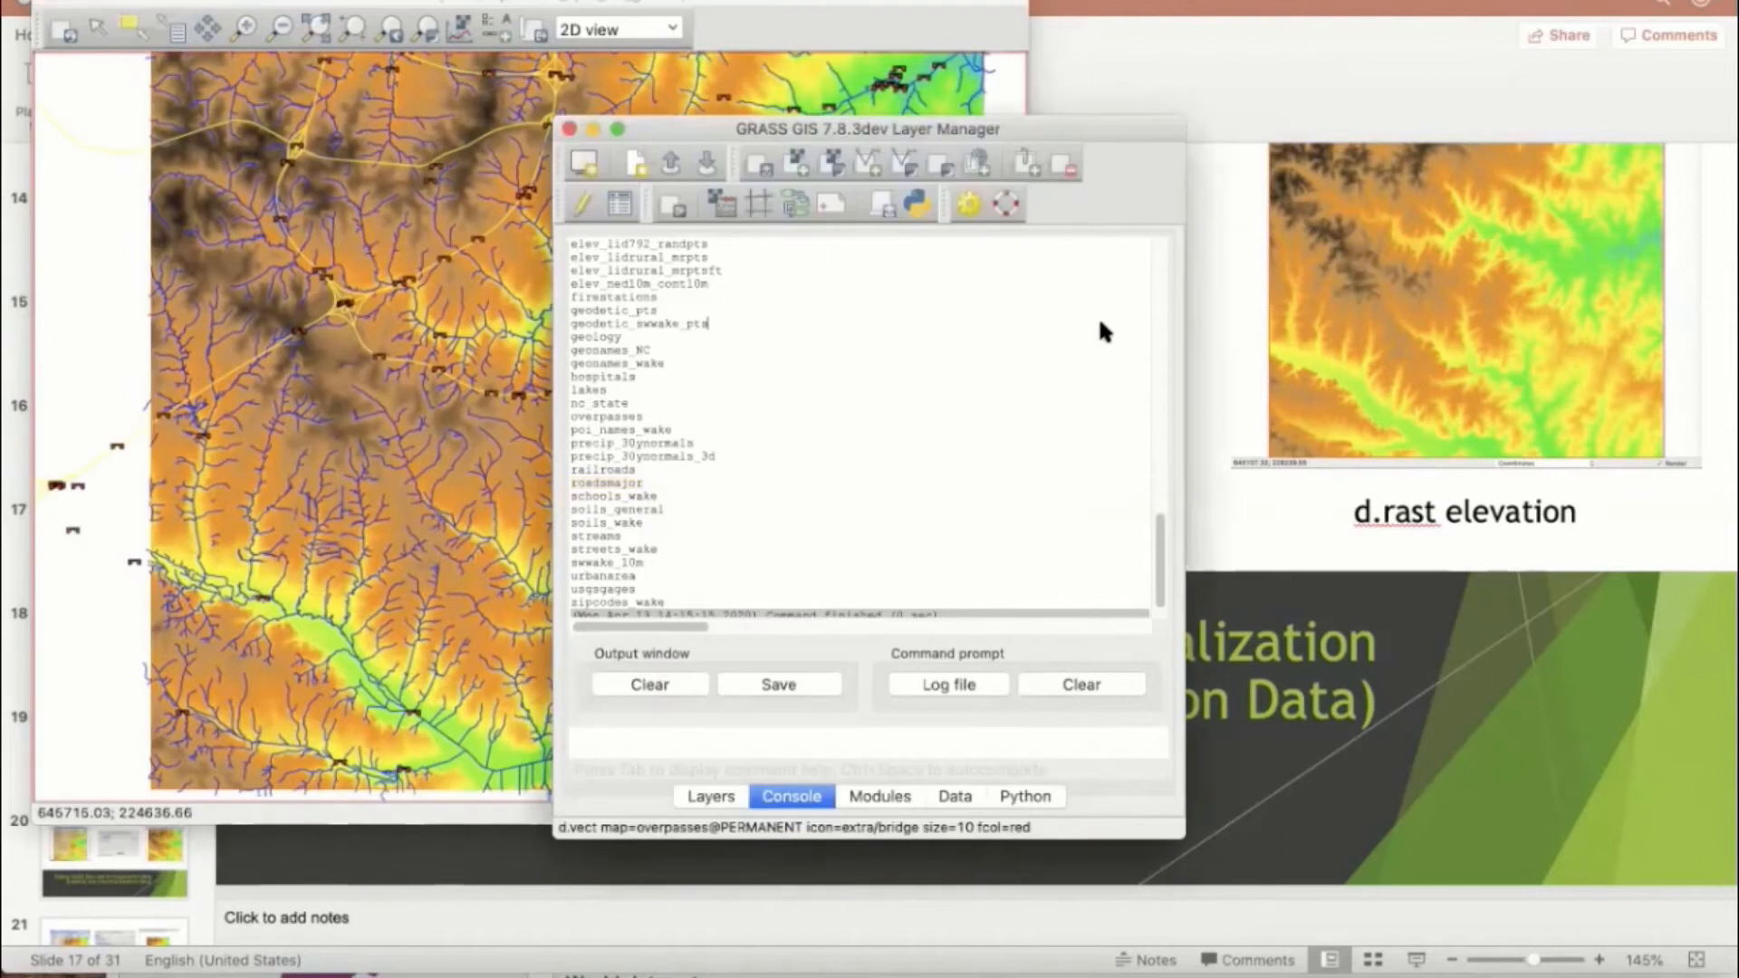
click(711, 797)
click(616, 281)
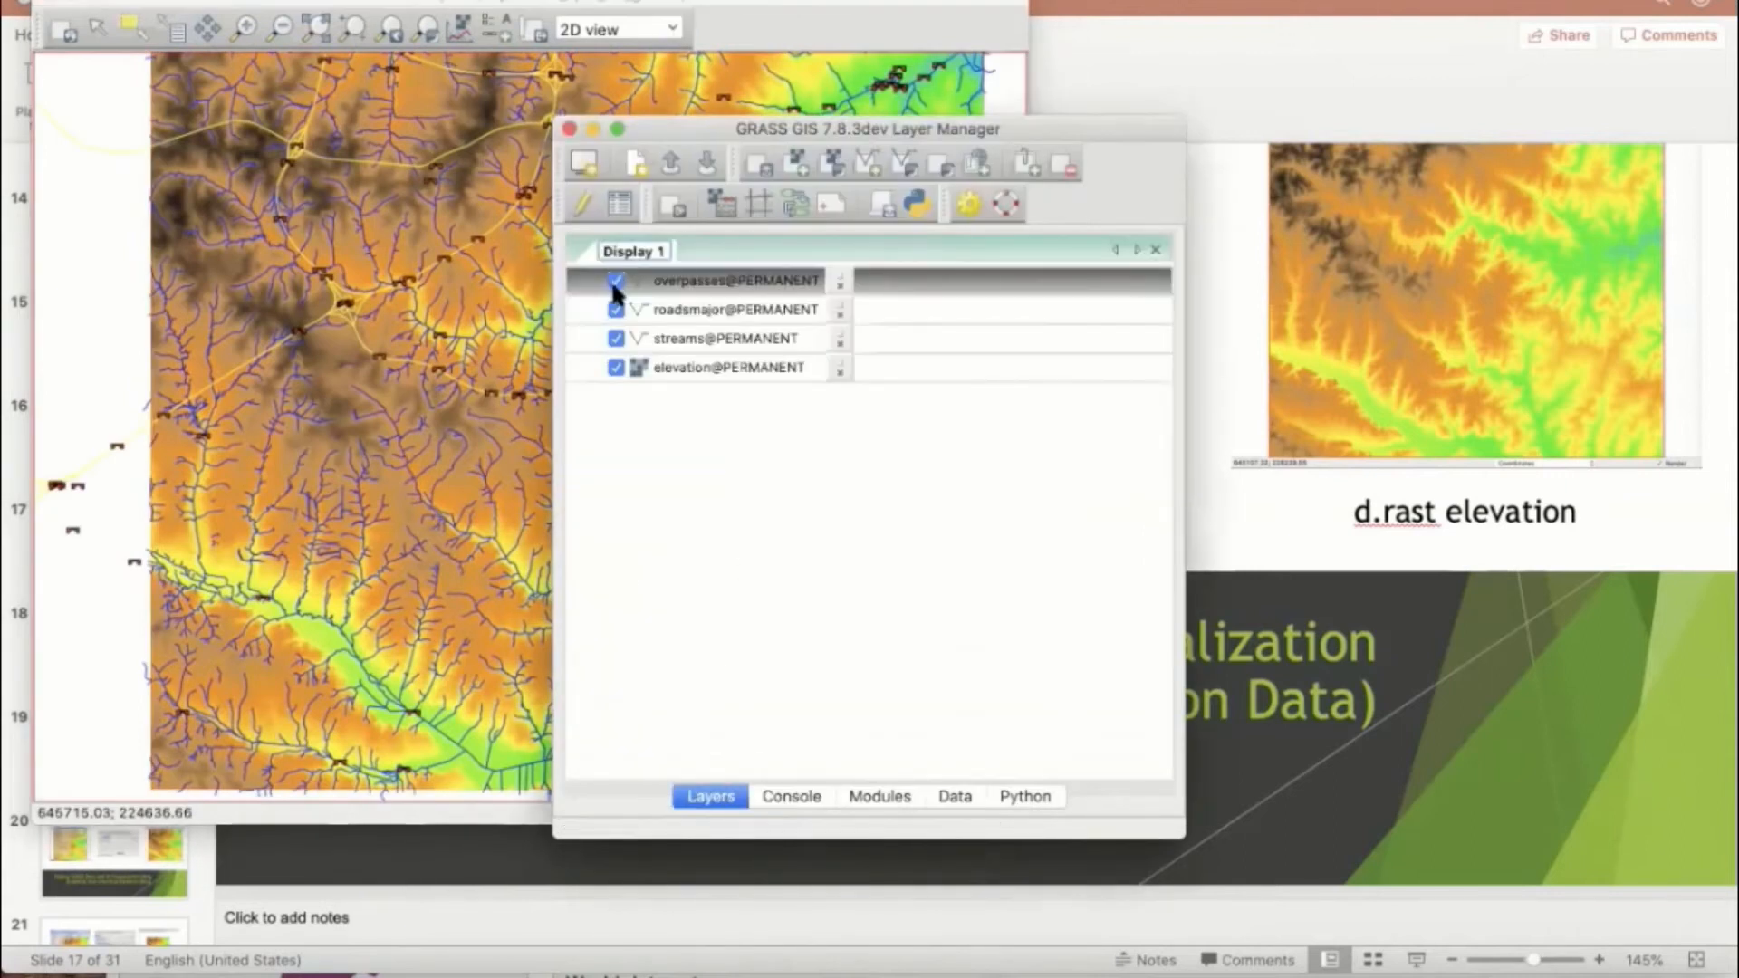
click(616, 281)
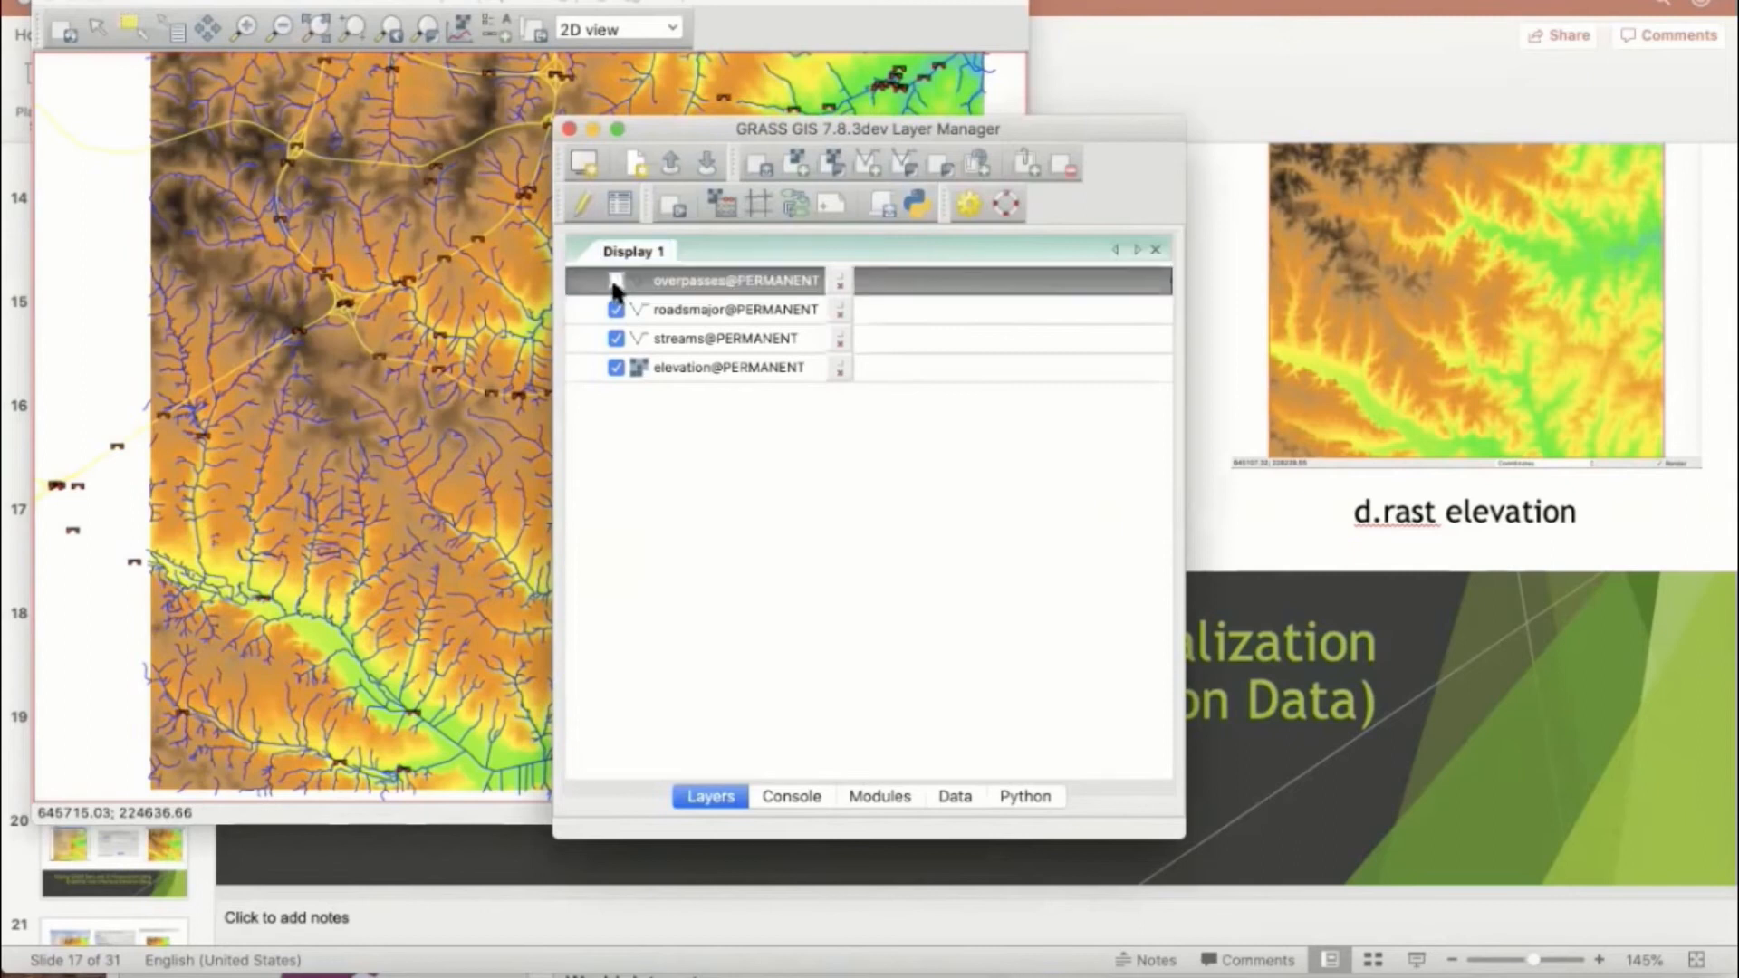
click(616, 310)
click(616, 338)
click(614, 367)
click(459, 276)
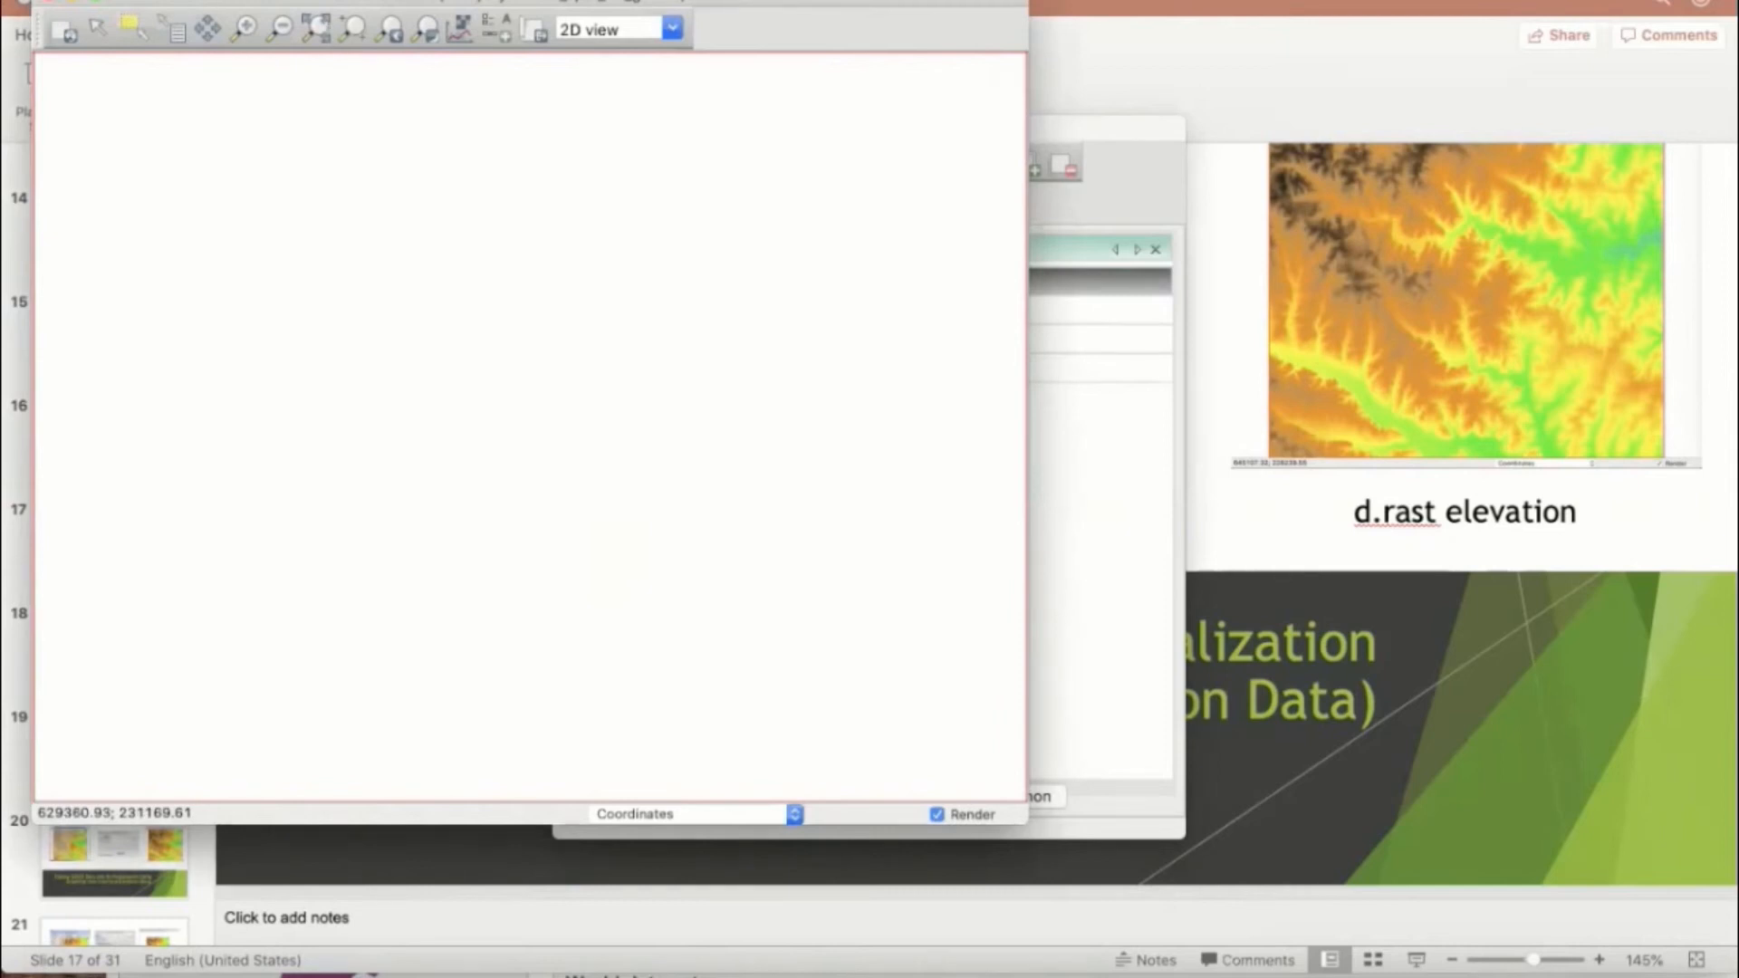
Step: Add the elevation raster from the PERMANENT mapset through the raster display dialog and fit the map display to its extent
click(159, 1)
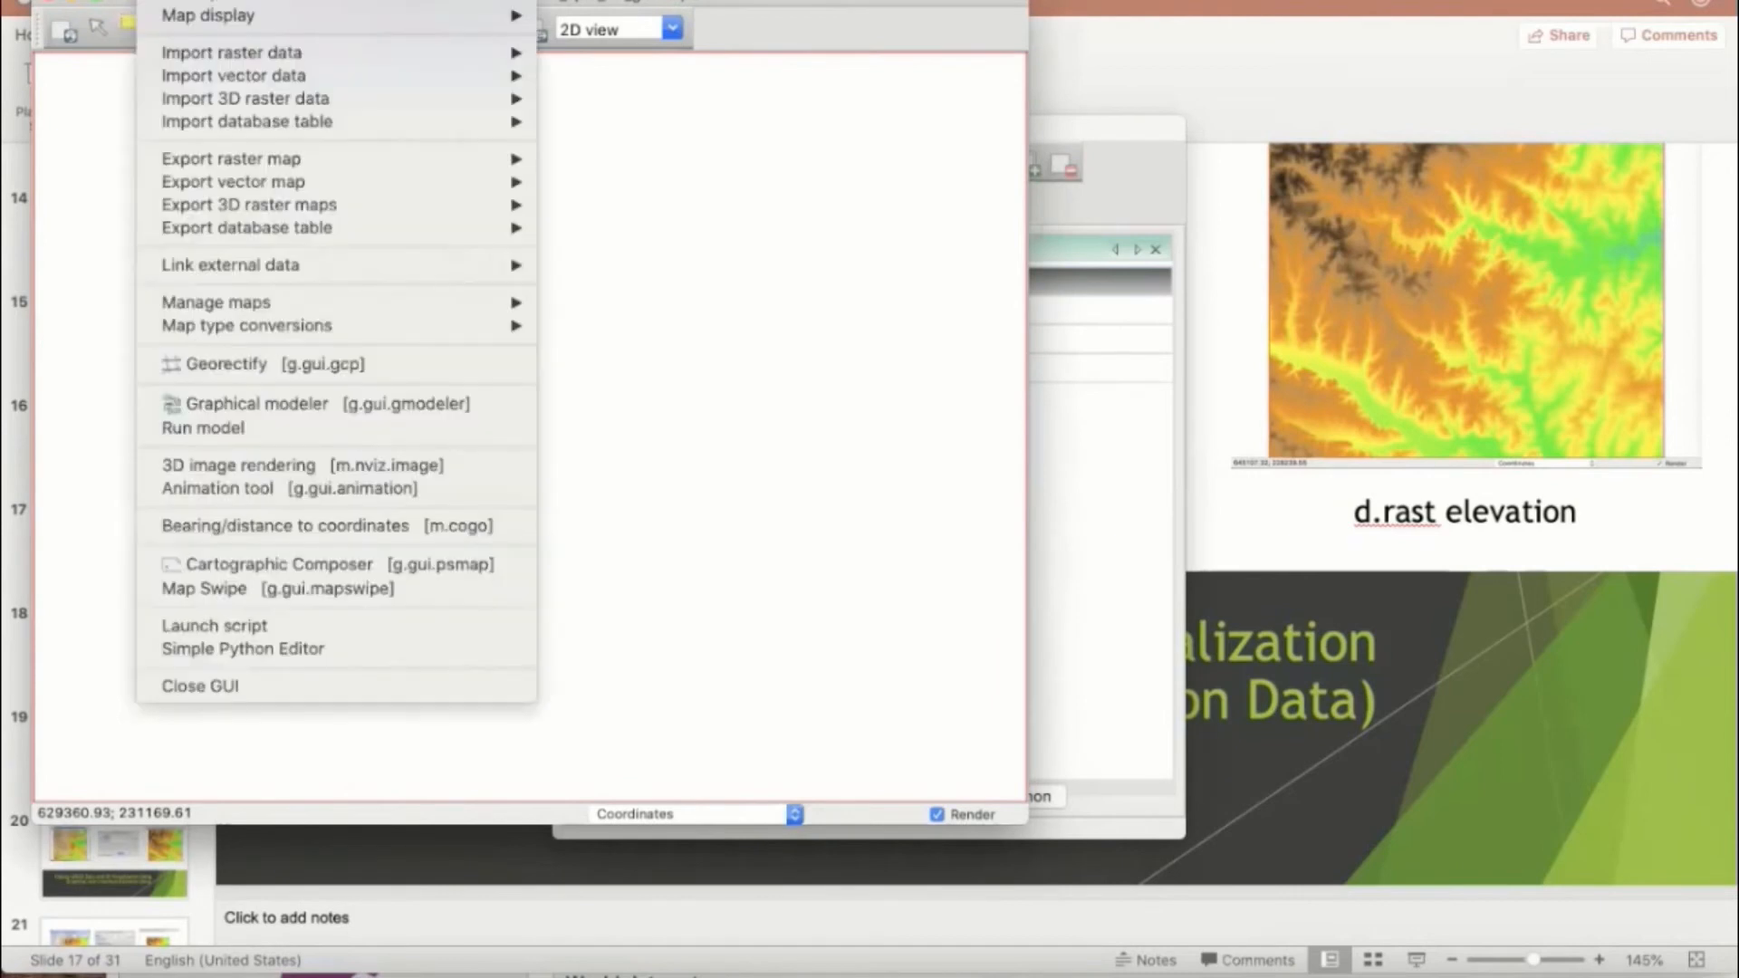
mouse_move(198, 14)
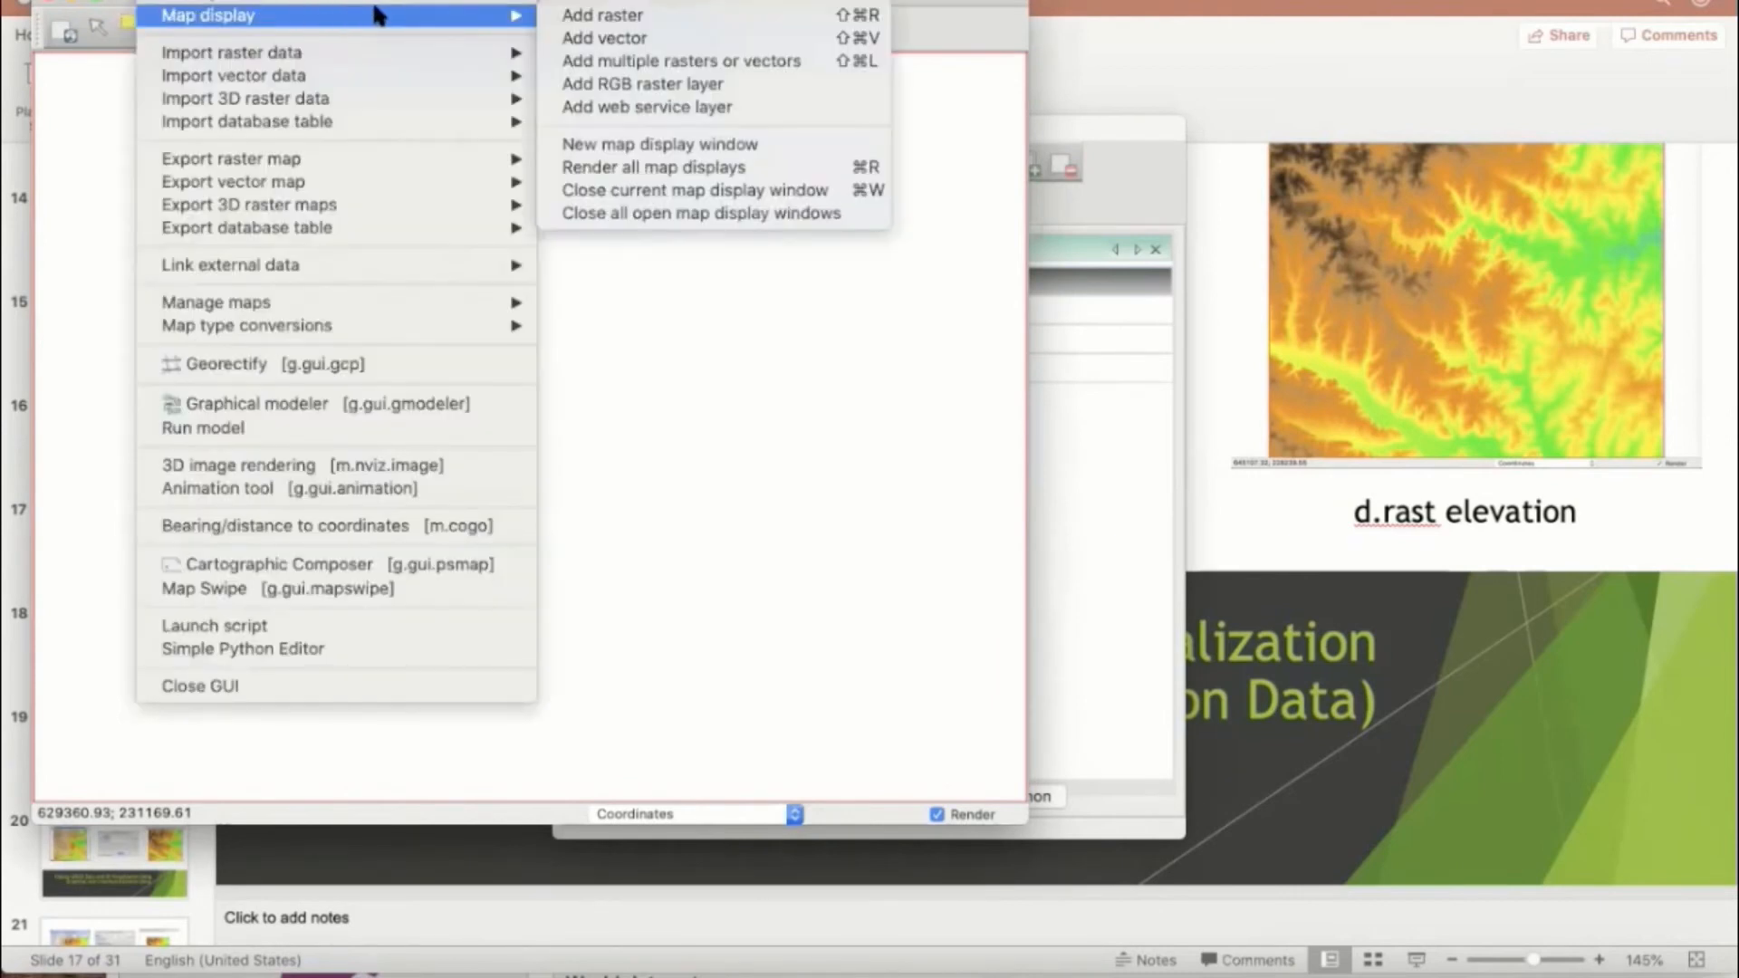
click(585, 16)
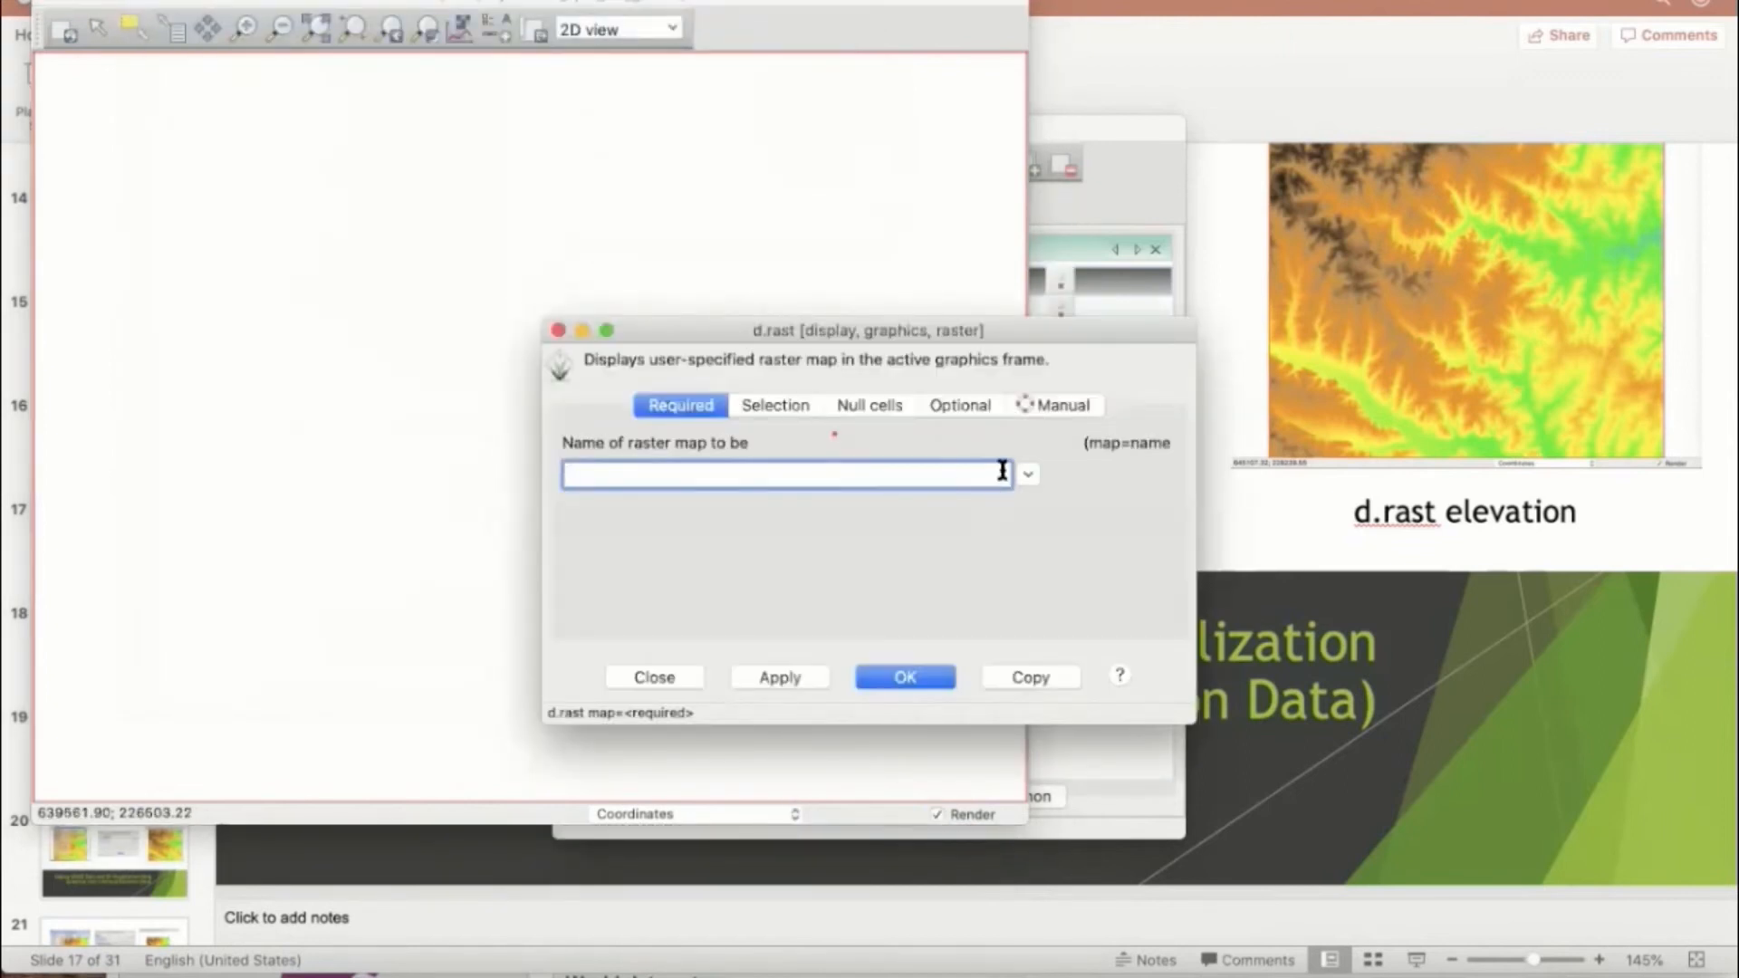
click(1028, 474)
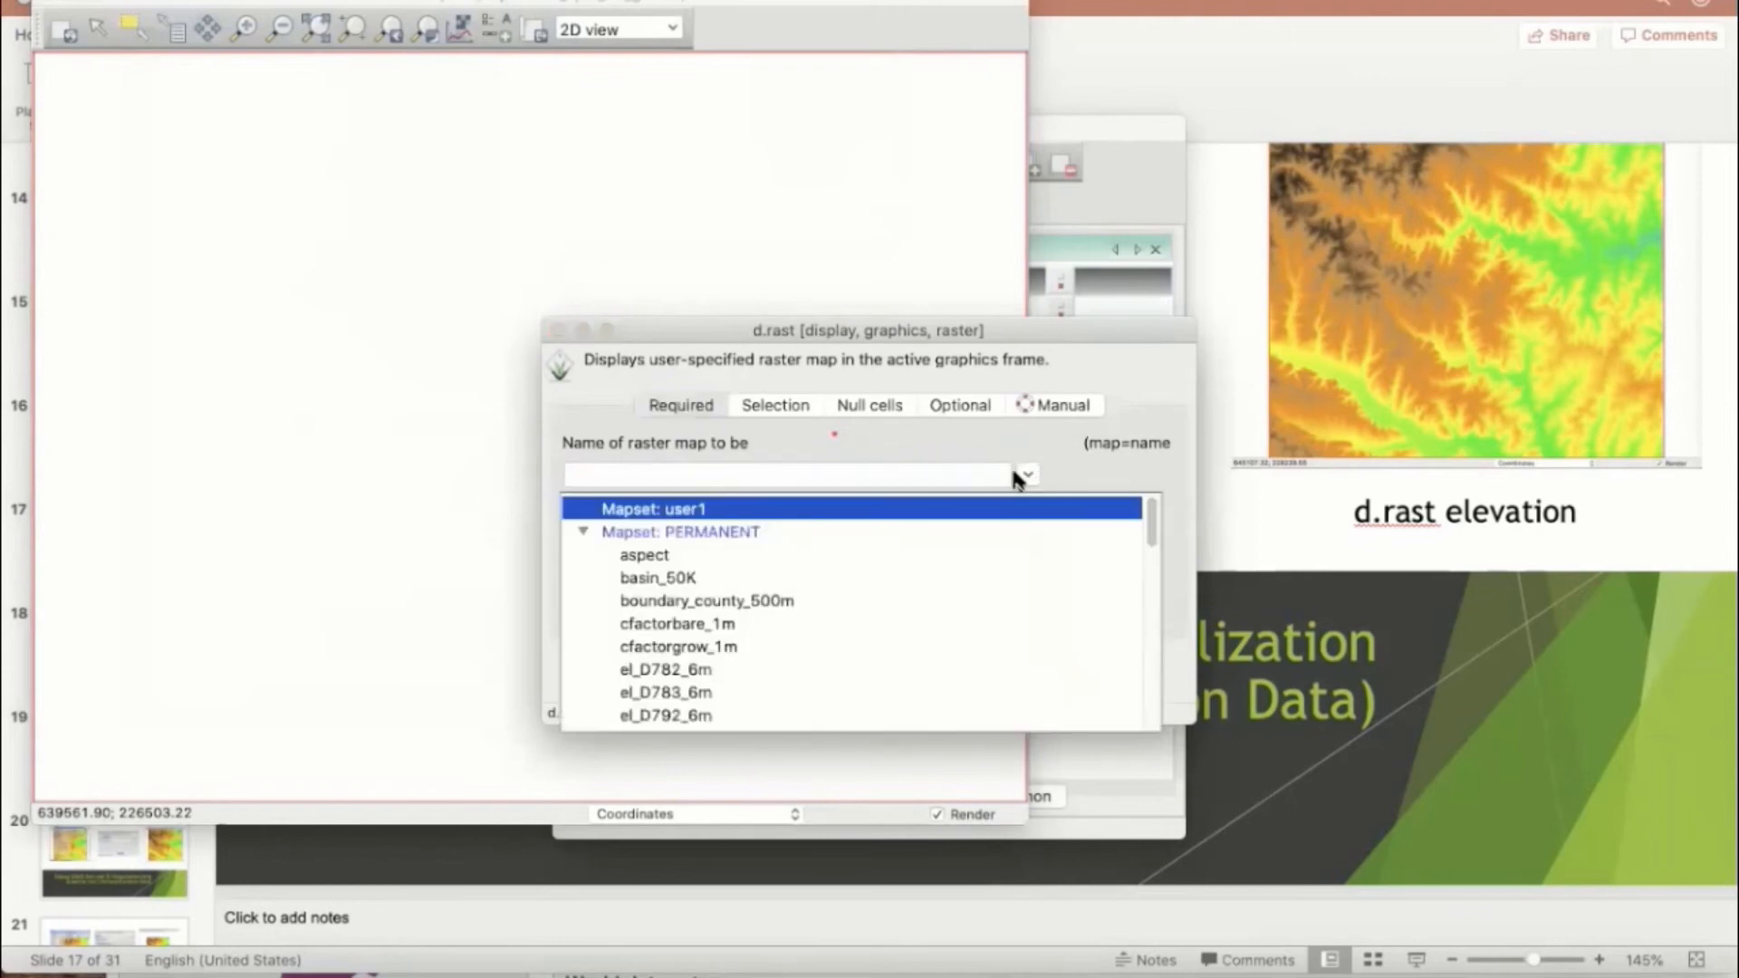
scroll(723, 607, down, 3)
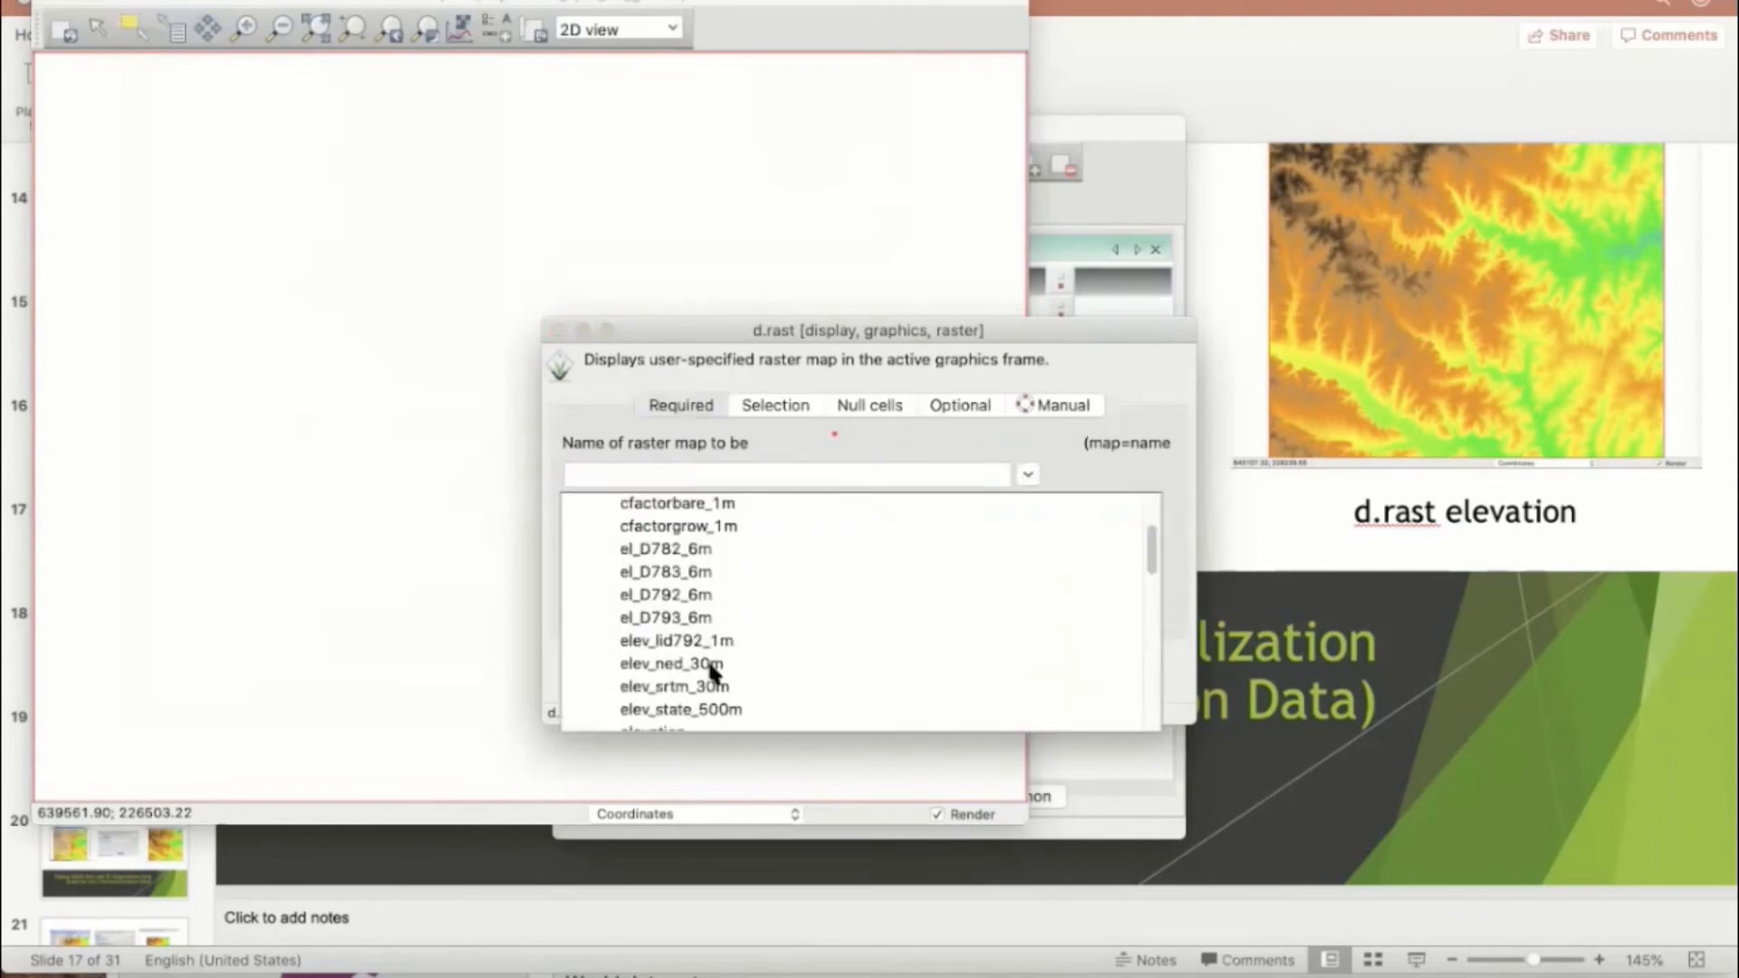
scroll(694, 597, down, 2)
scroll(694, 598, down, 2)
click(672, 582)
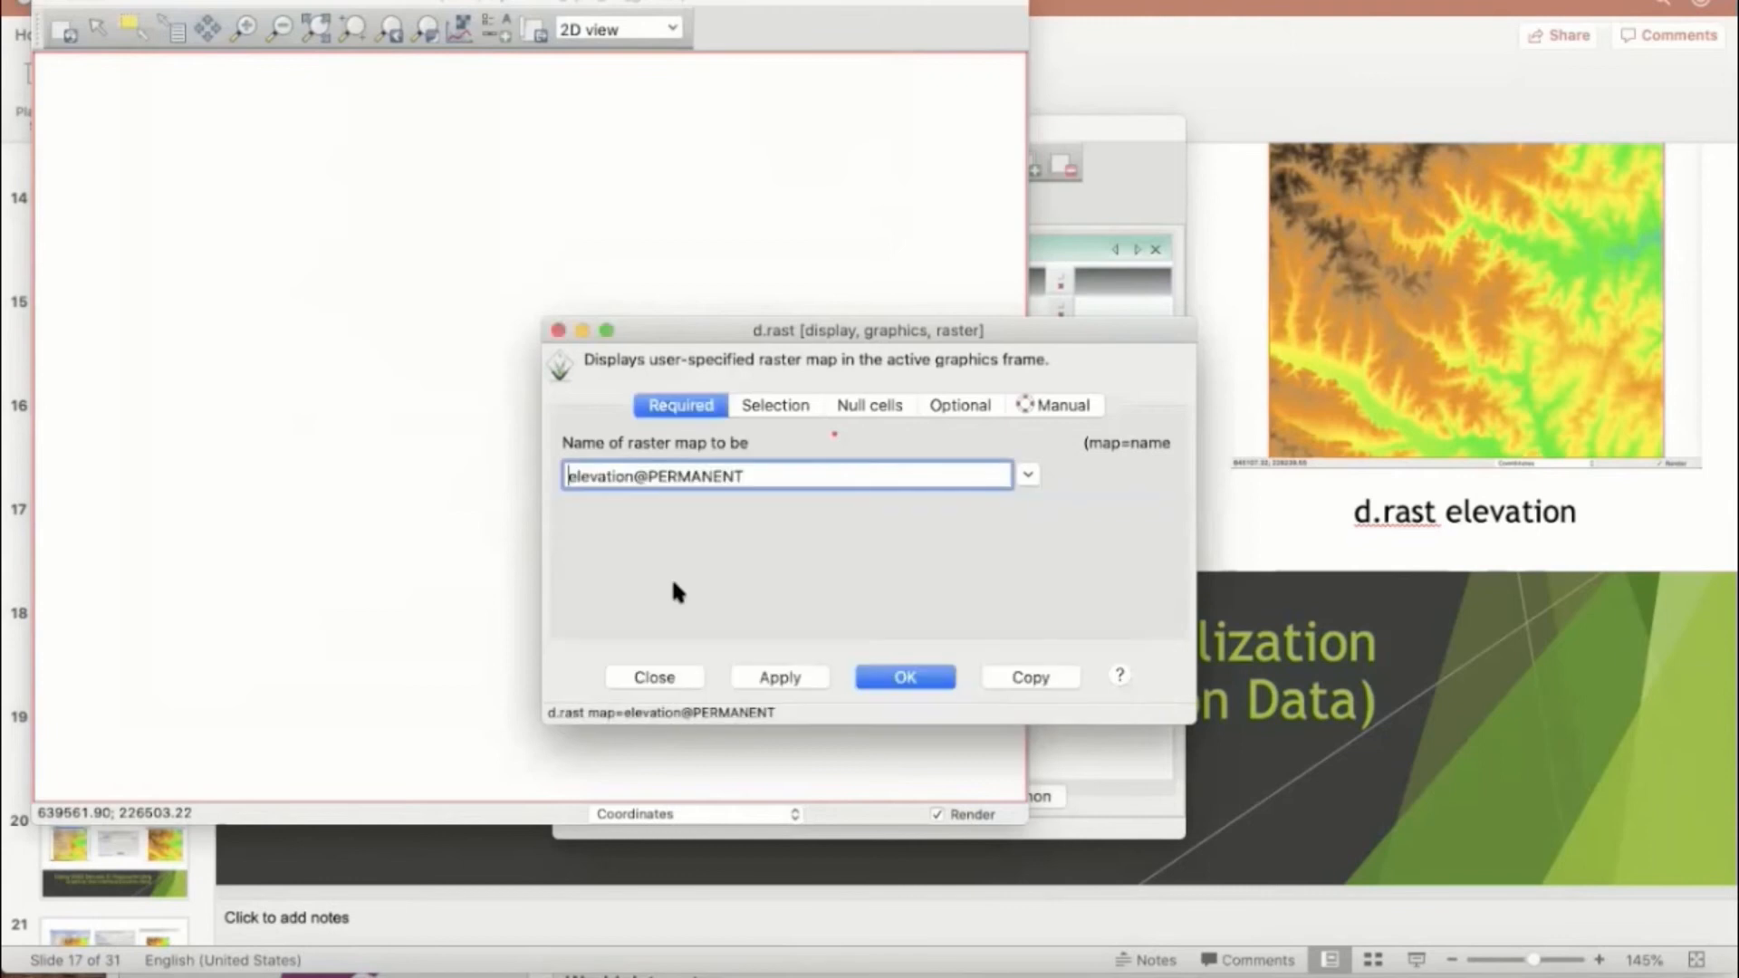
click(771, 672)
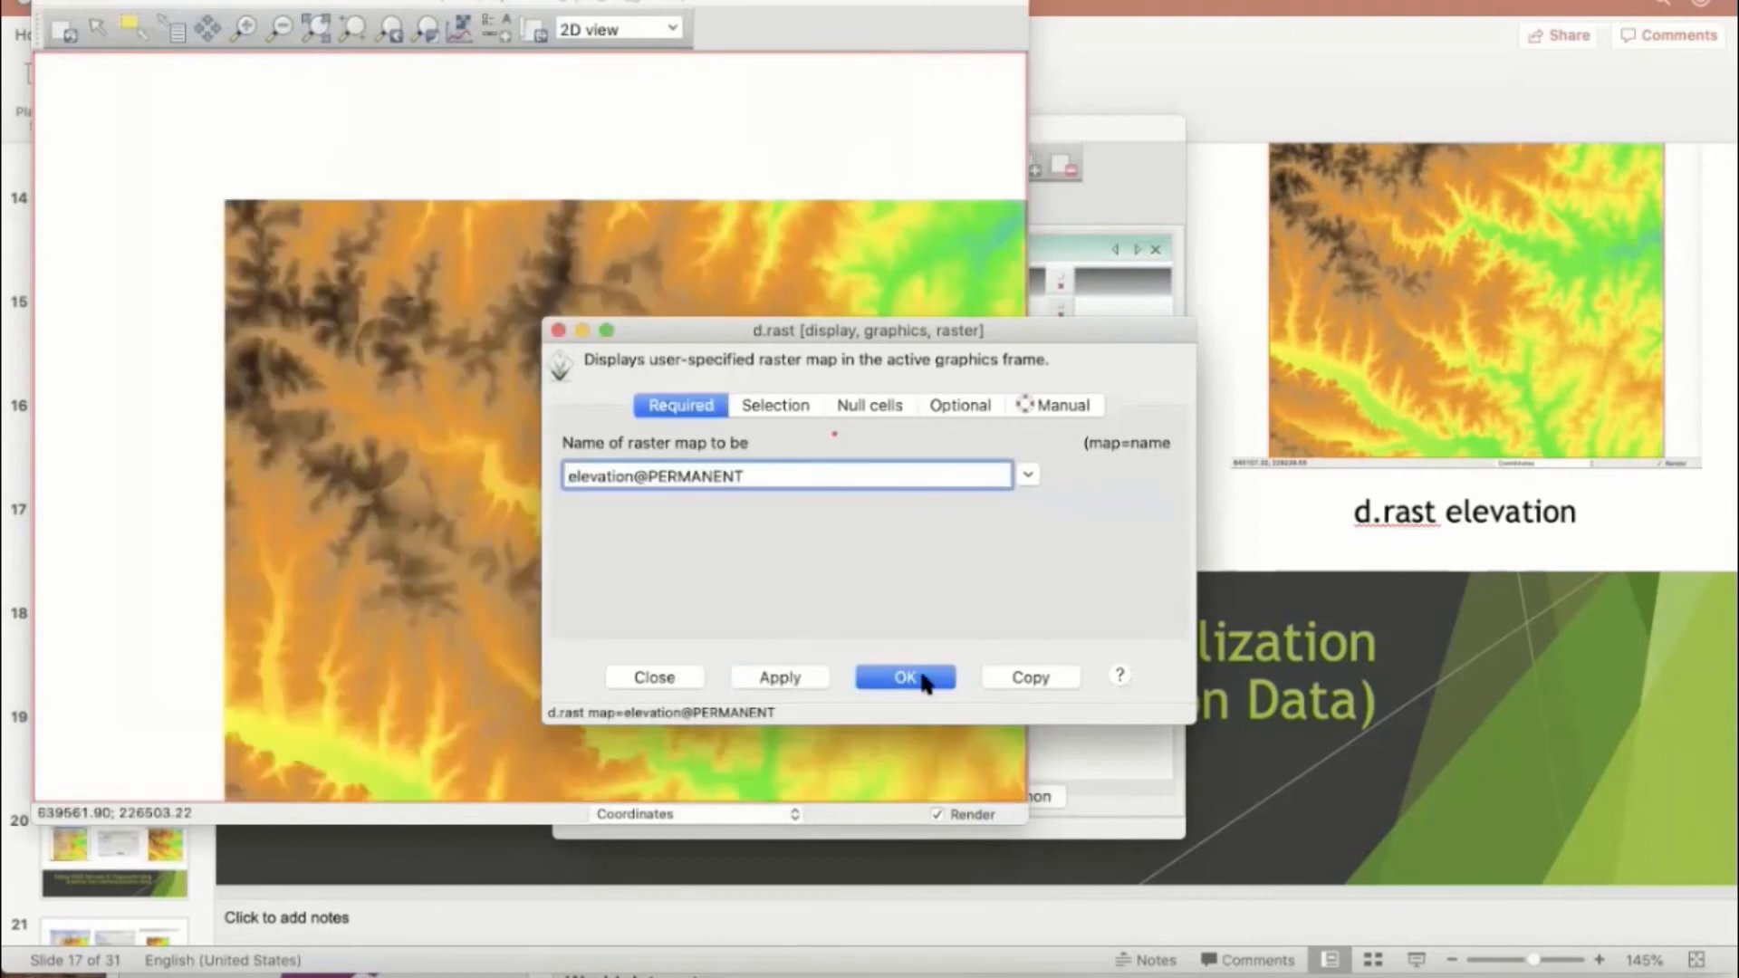
click(910, 675)
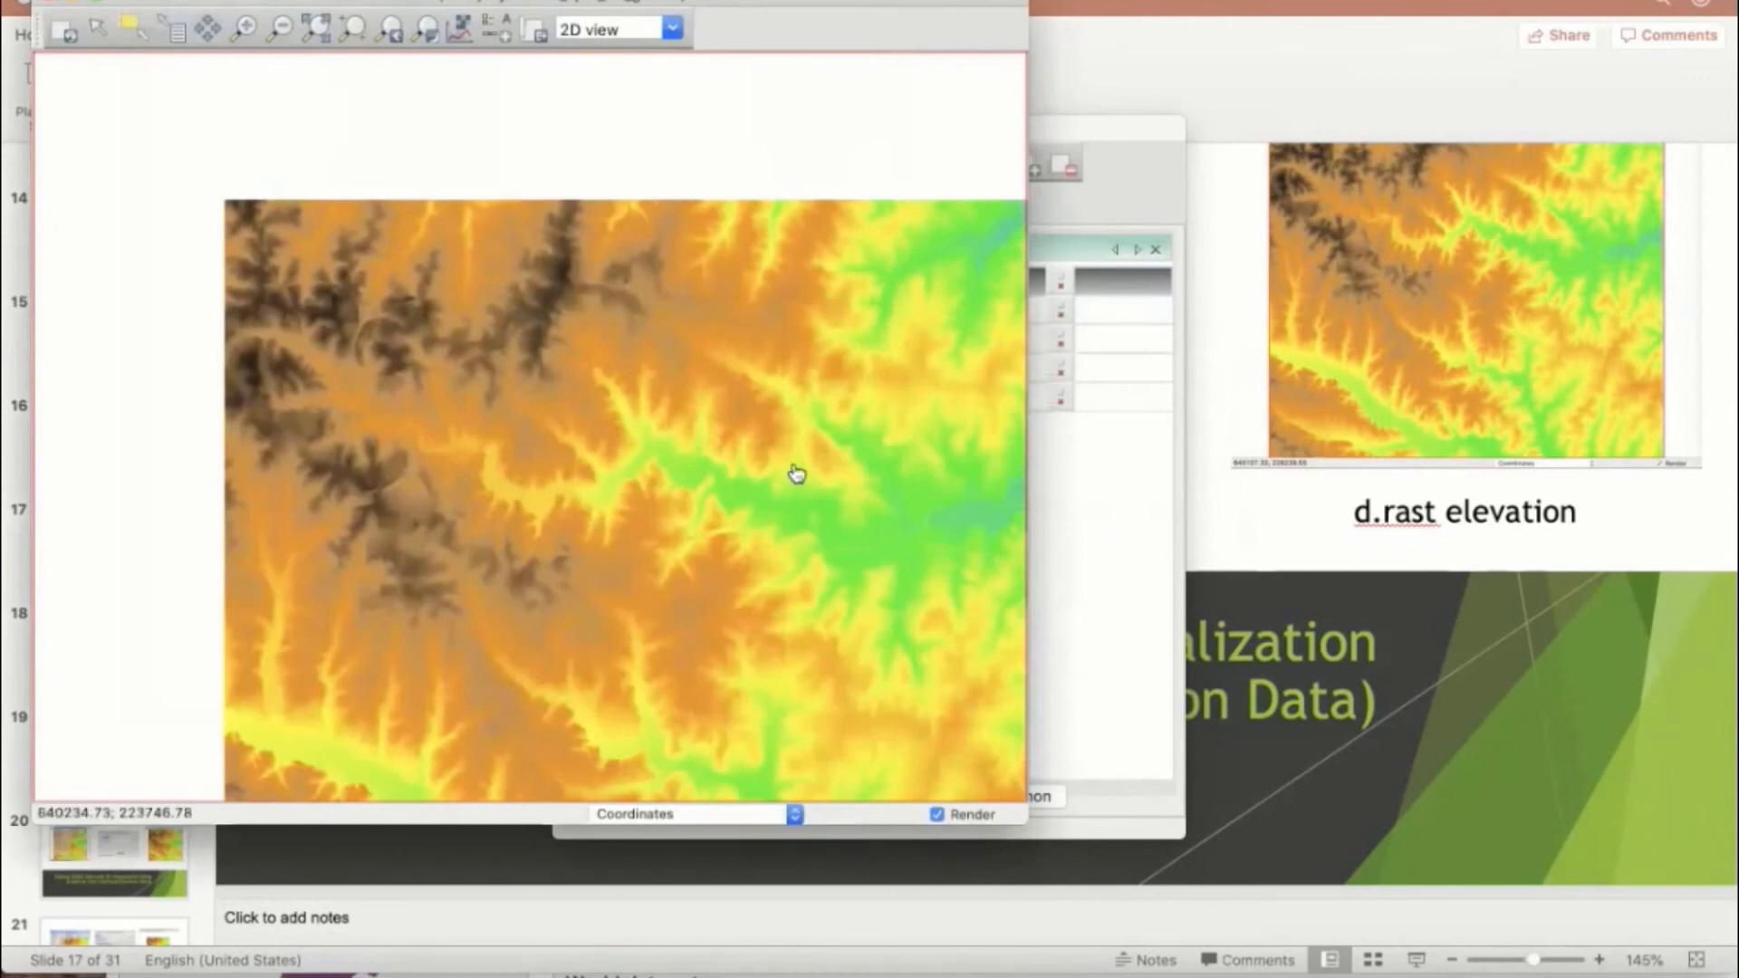
scroll(796, 473, down, 2)
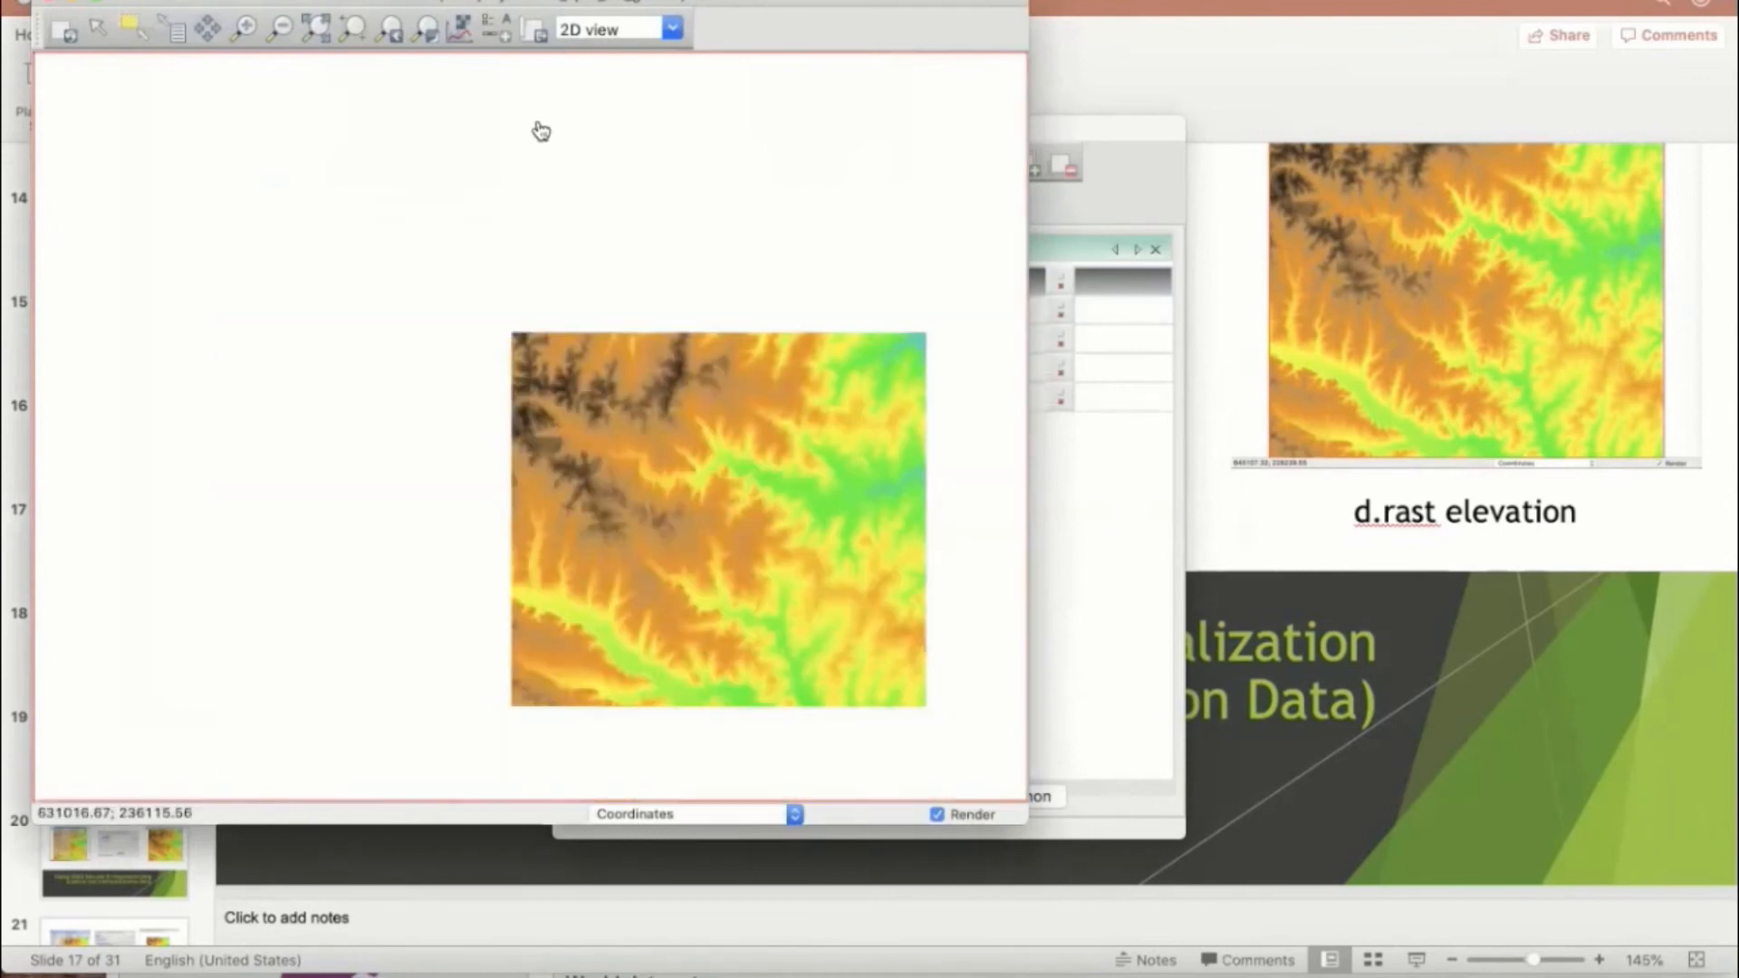
click(309, 29)
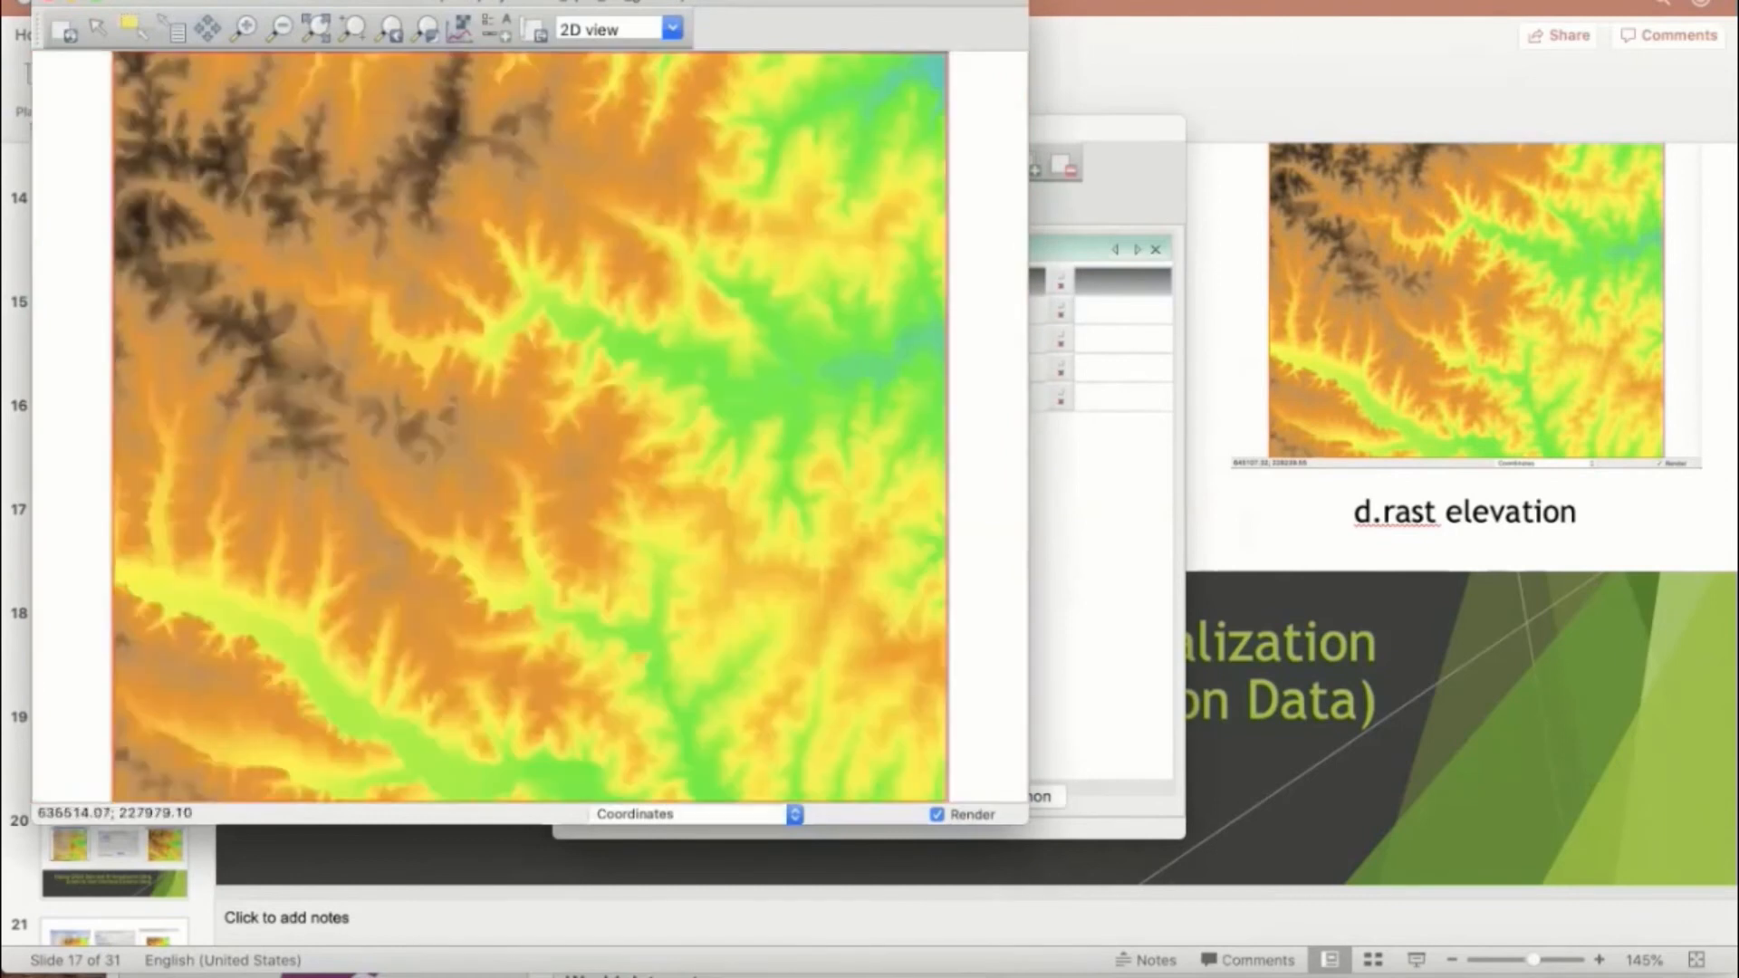
Step: Open the dialog for adding a vector layer and choose the streams map from the PERMANENT mapset
click(161, 0)
mouse_move(489, 24)
click(574, 37)
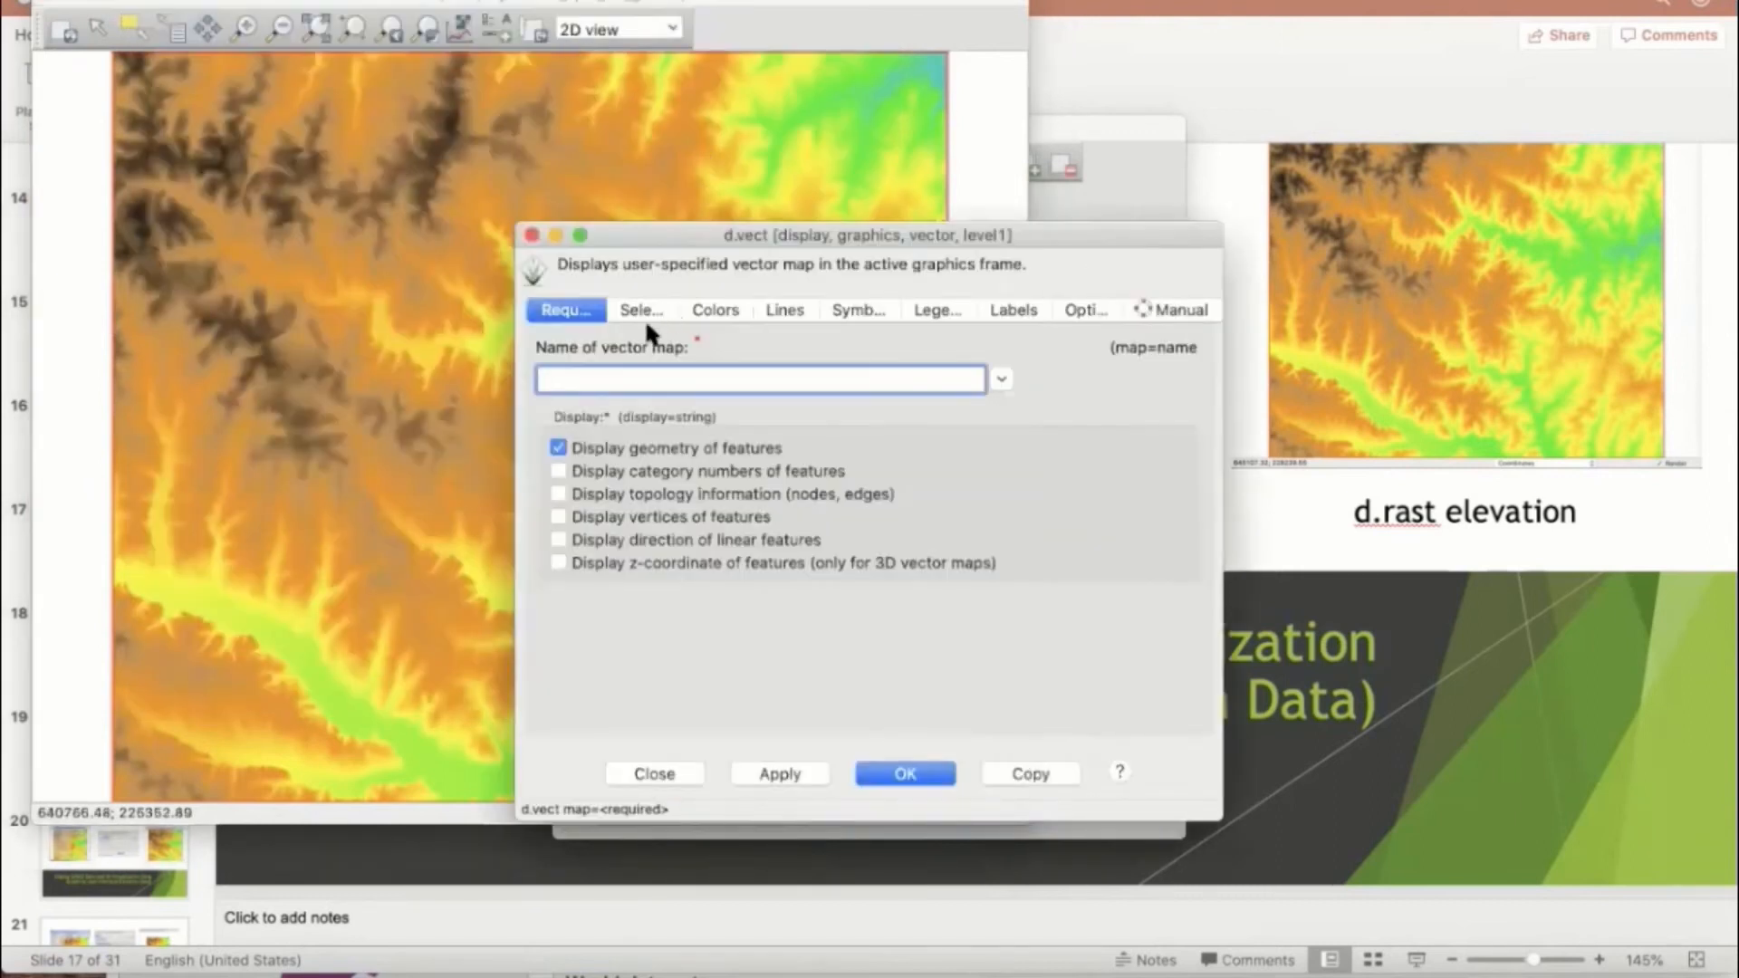
click(1002, 380)
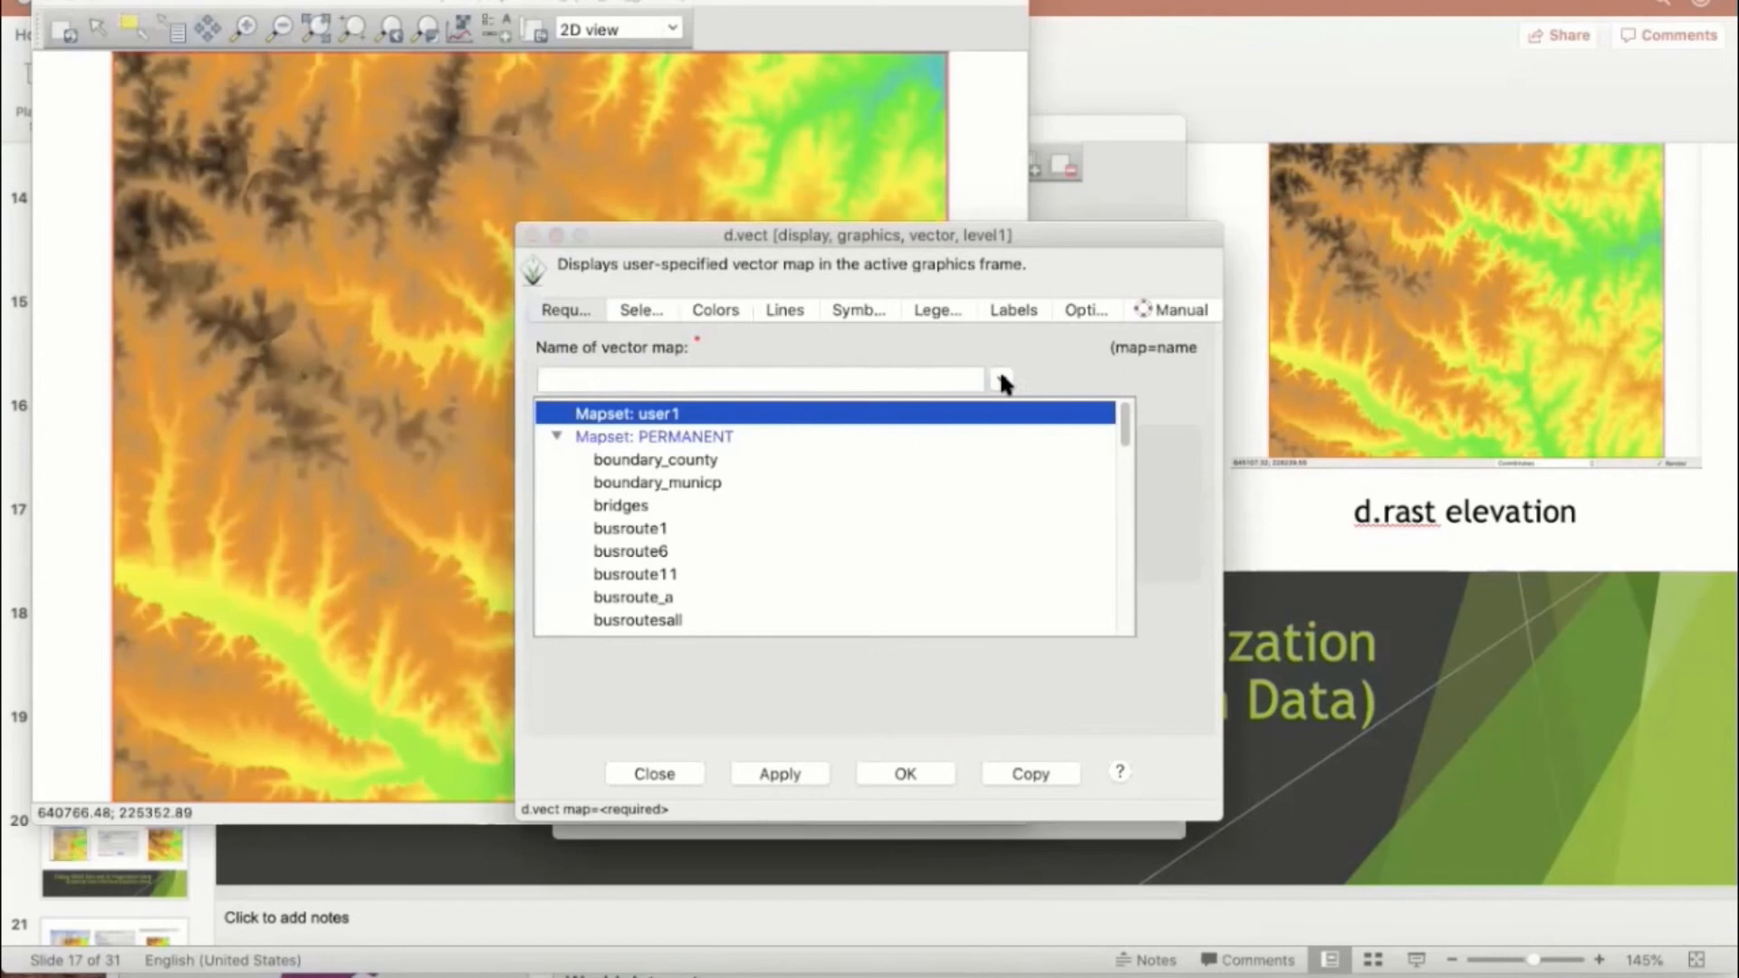
scroll(677, 485, down, 8)
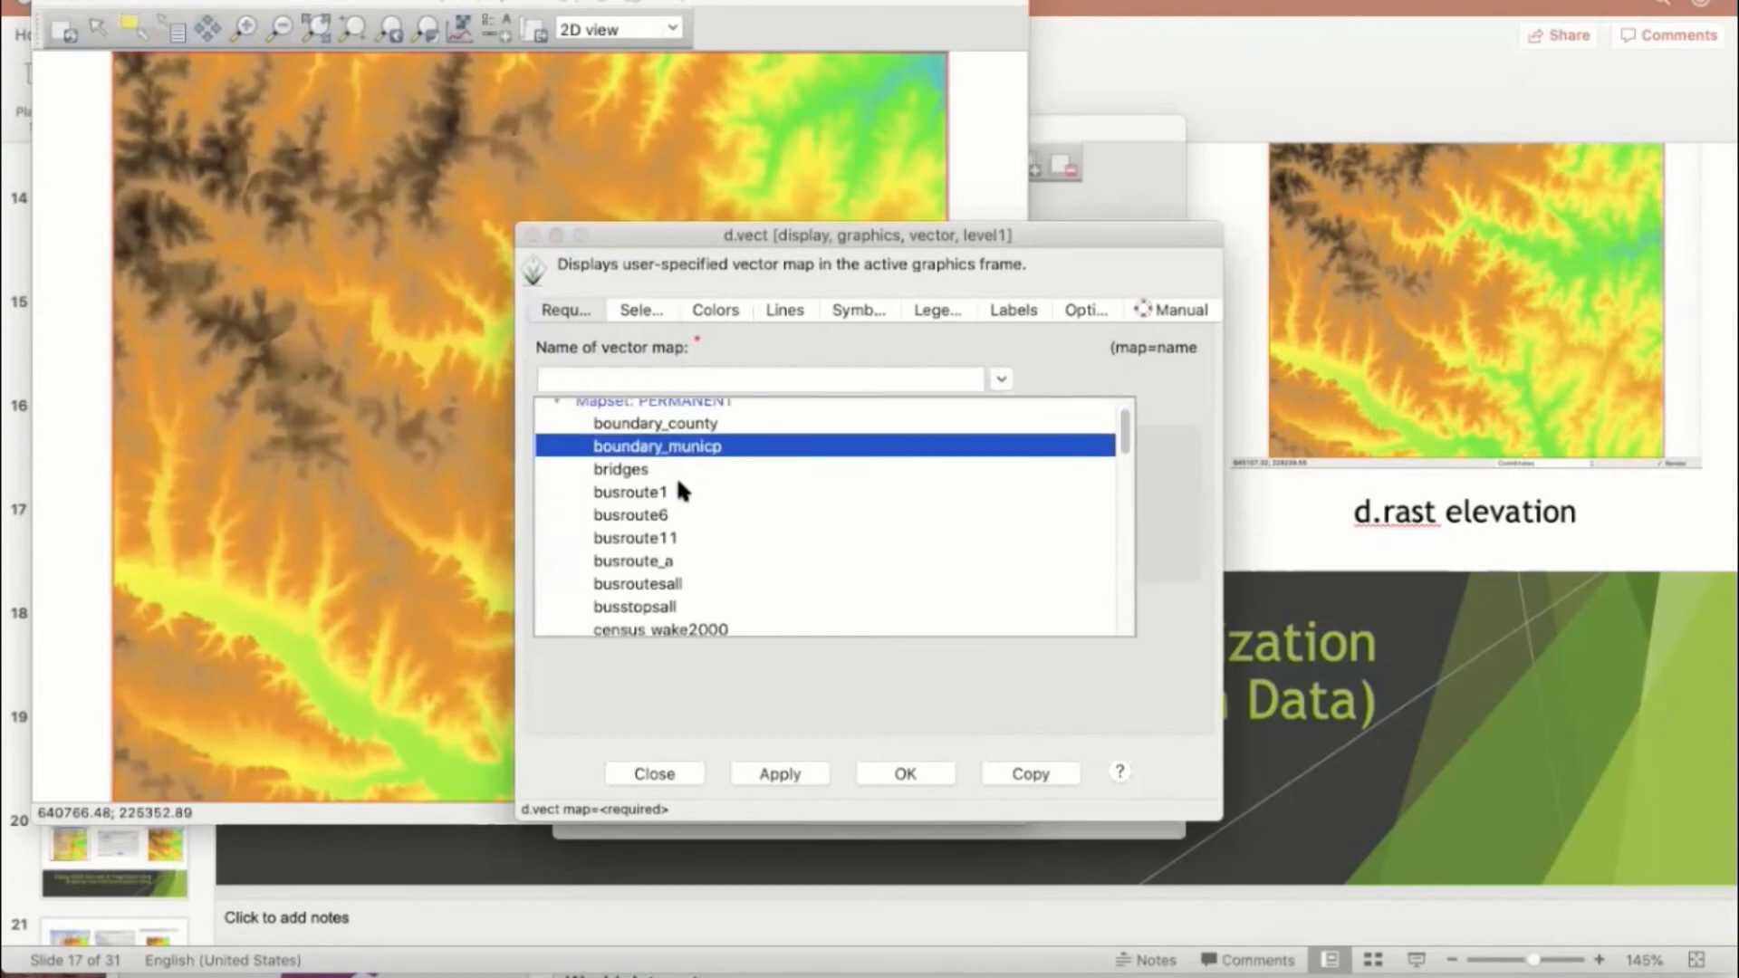
scroll(678, 489, down, 6)
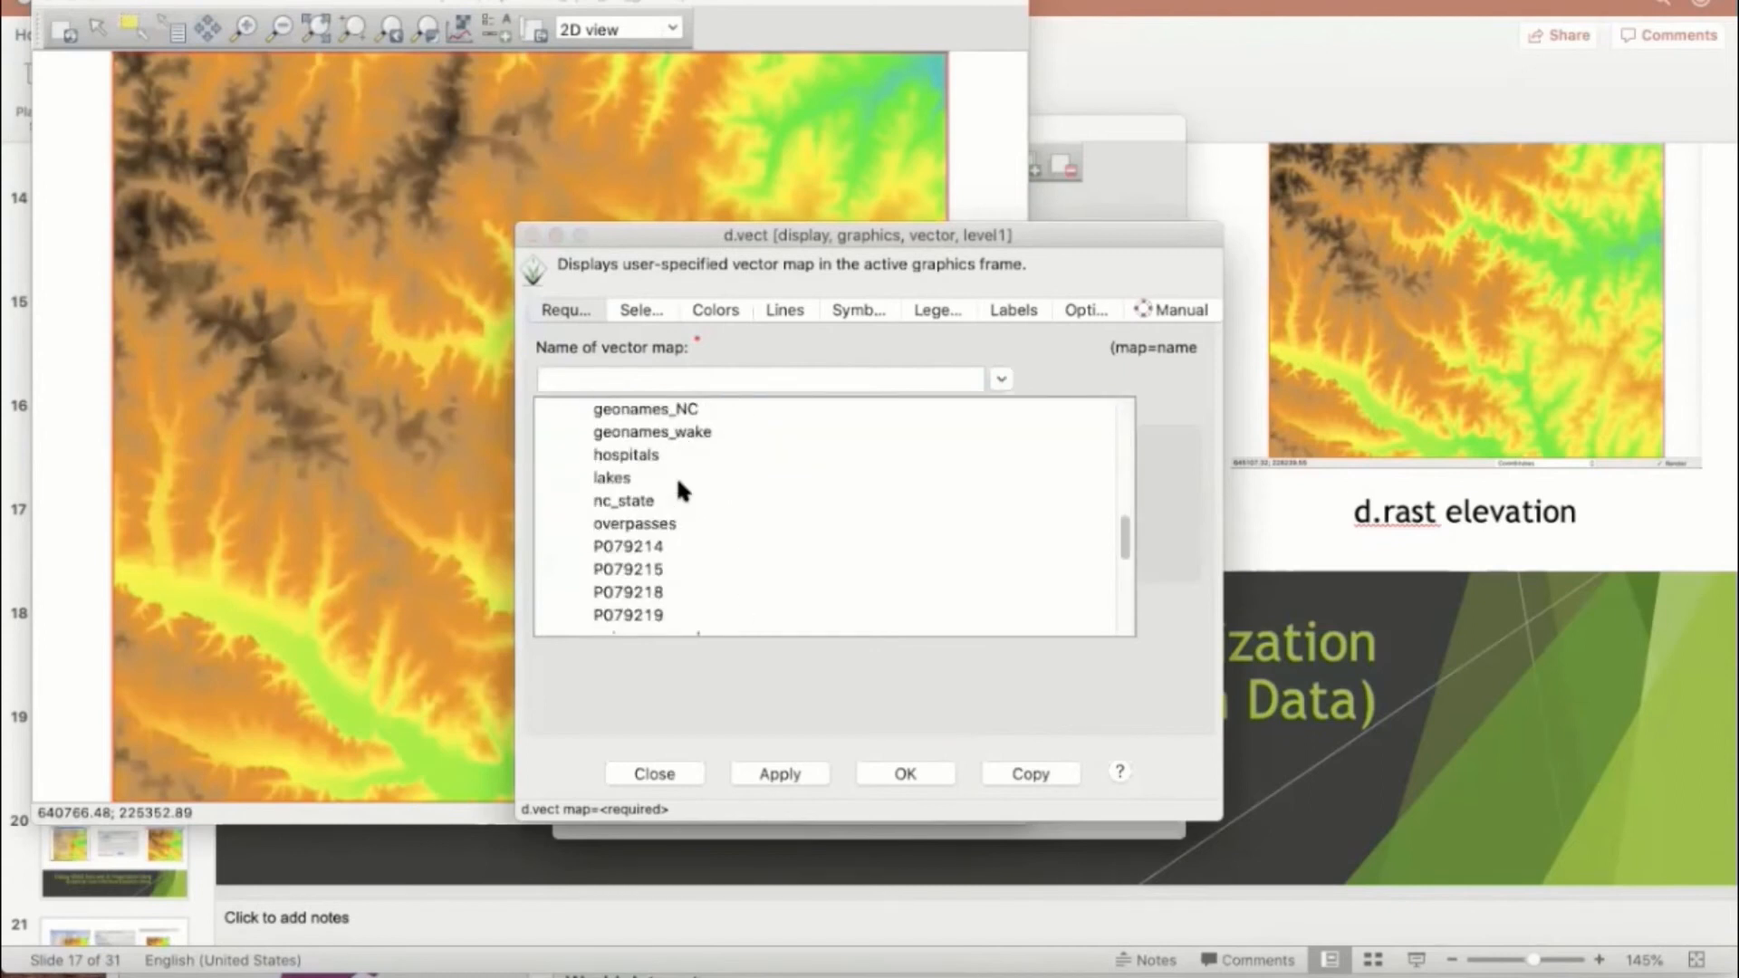
scroll(681, 490, down, 3)
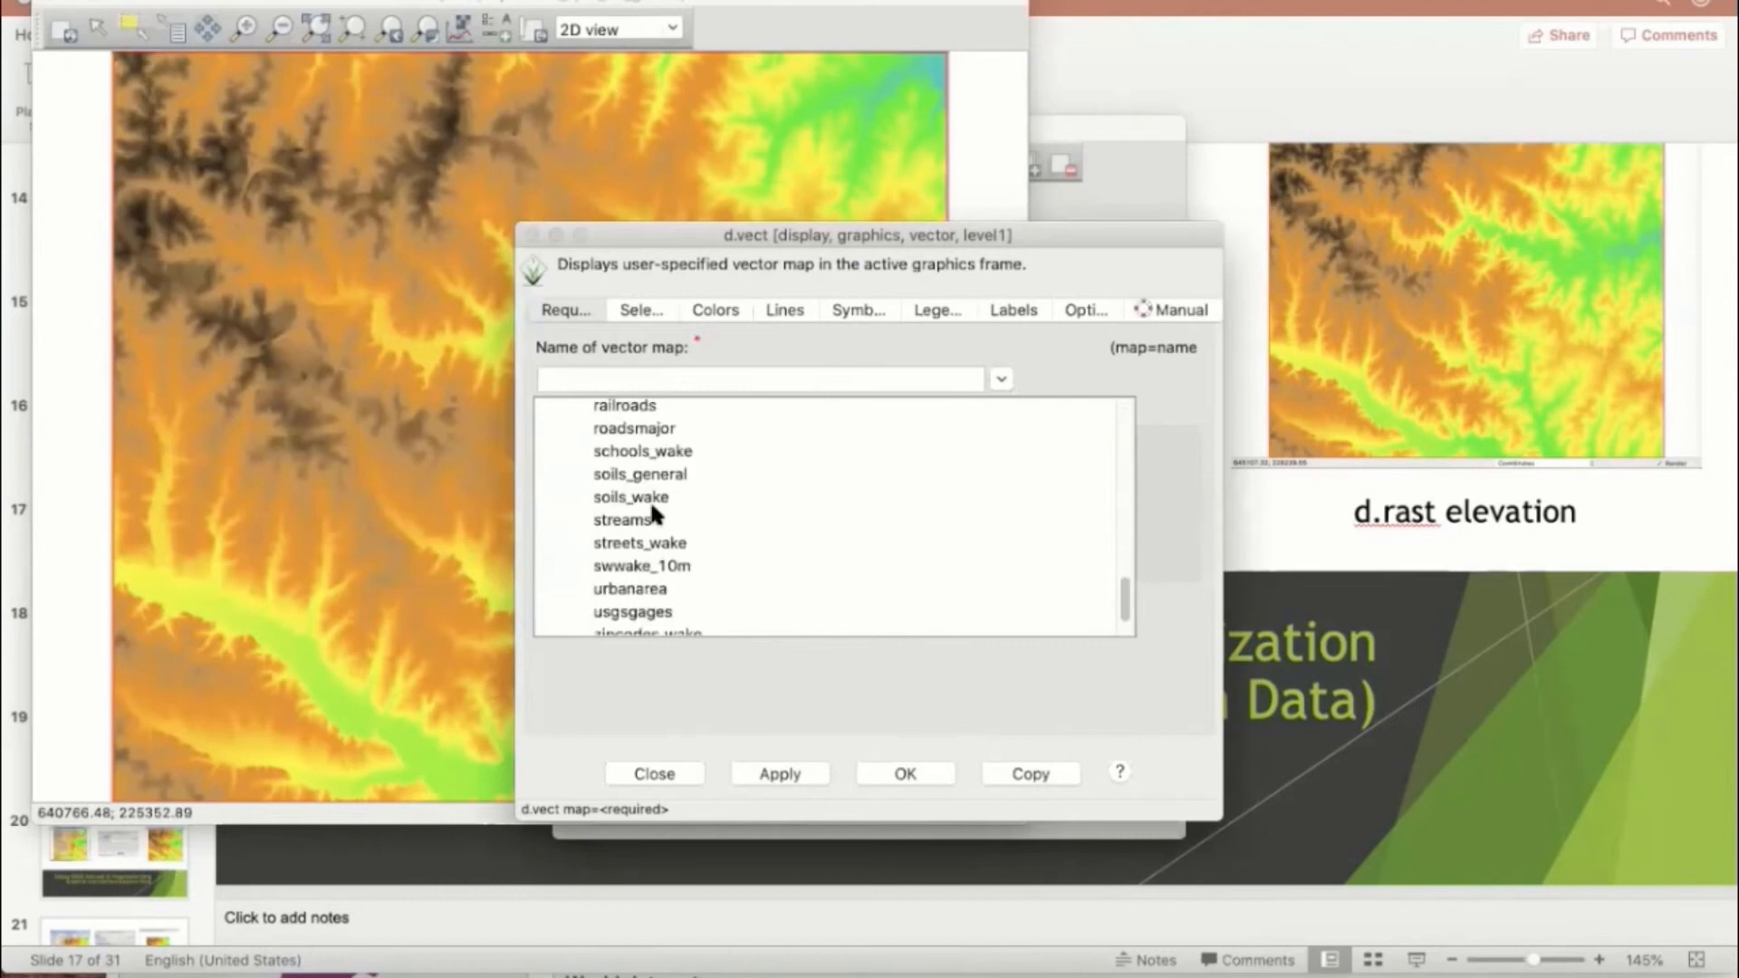
click(639, 517)
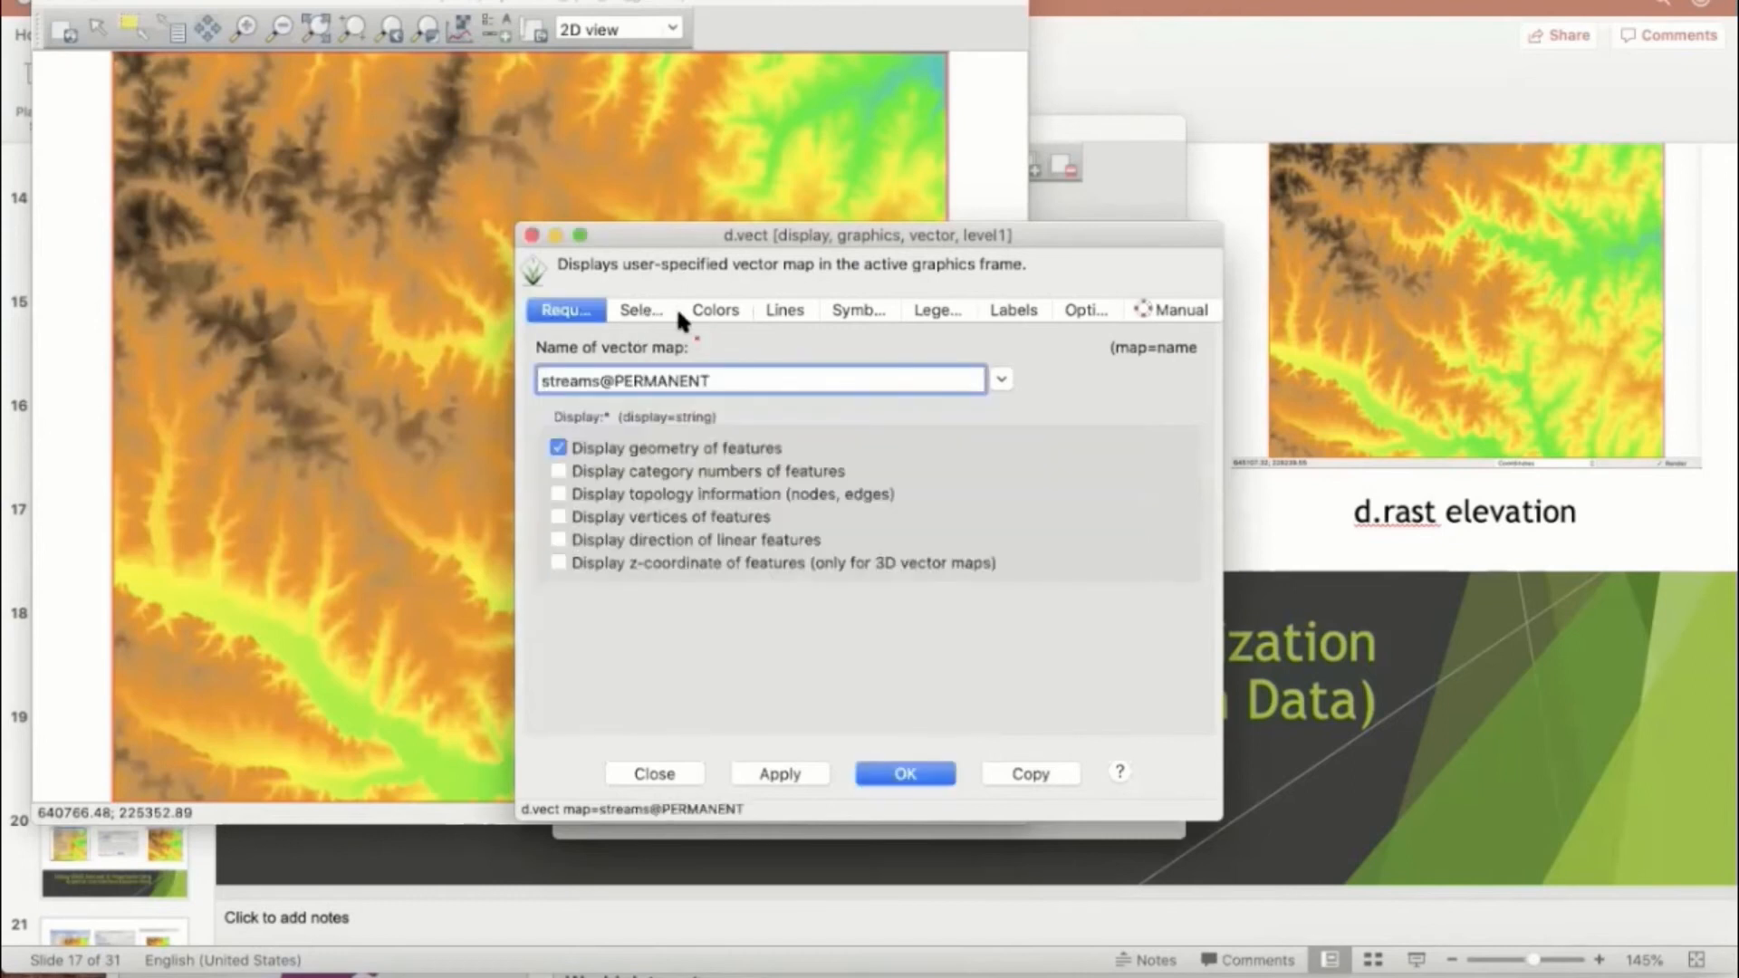
Step: Set the streams layer's feature color to blue, apply it to the map and accept the layer settings
click(715, 312)
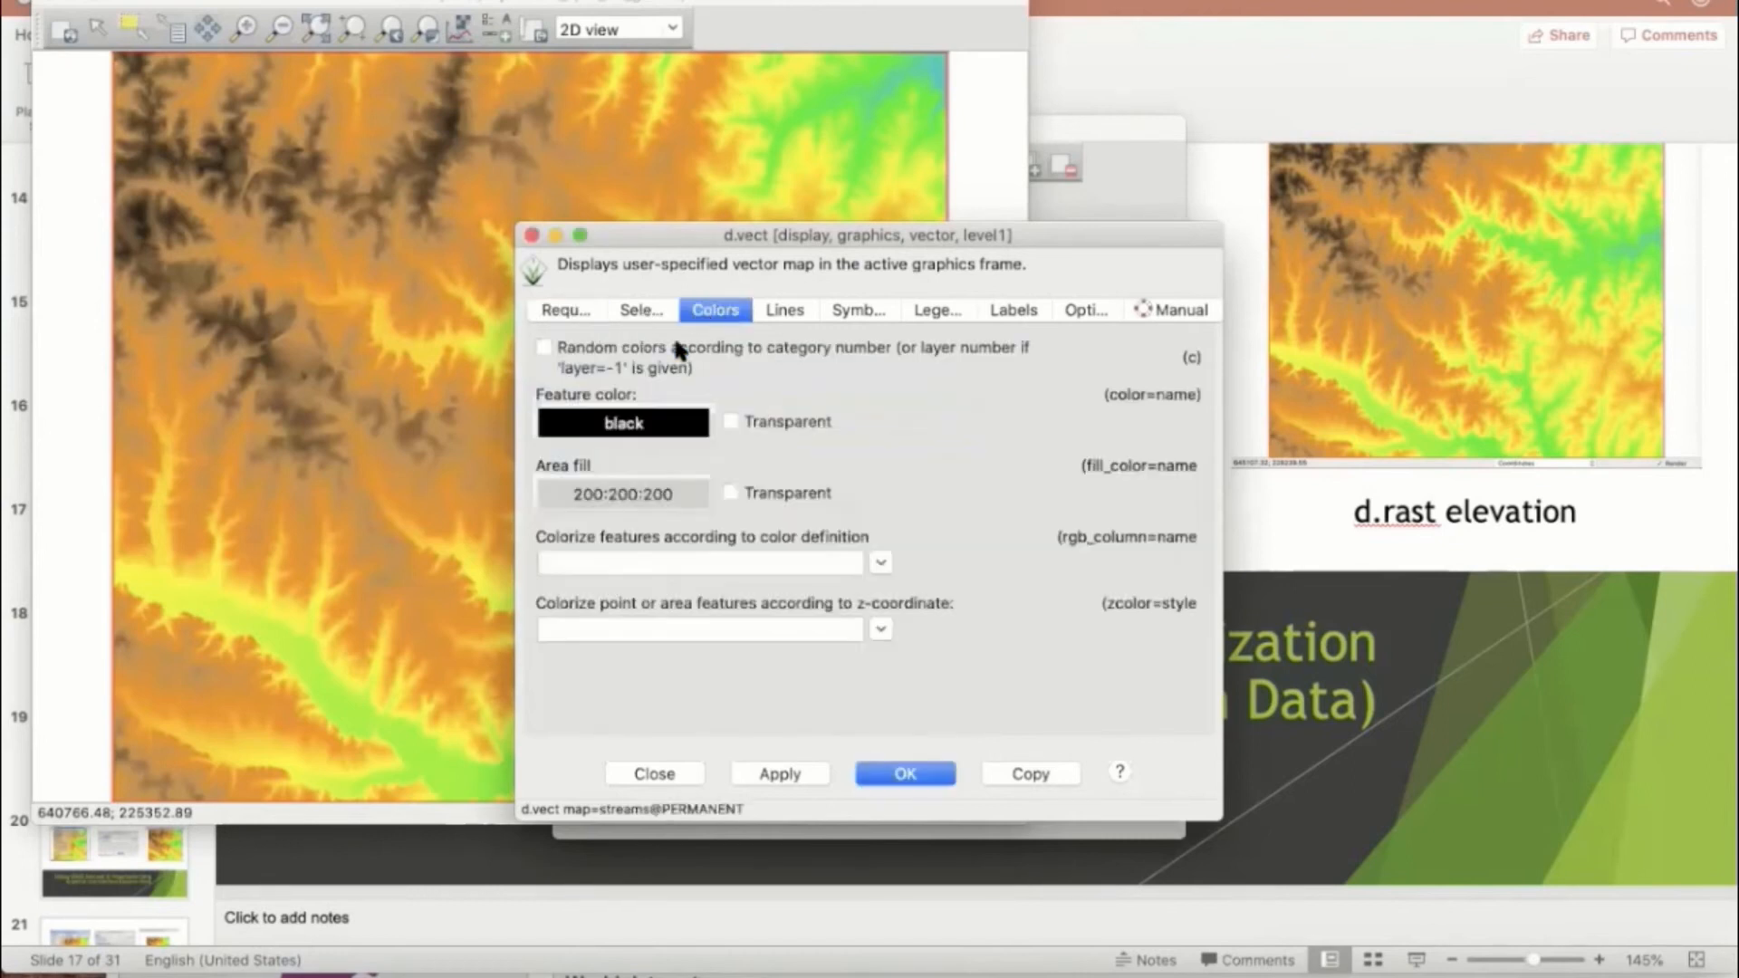
click(619, 434)
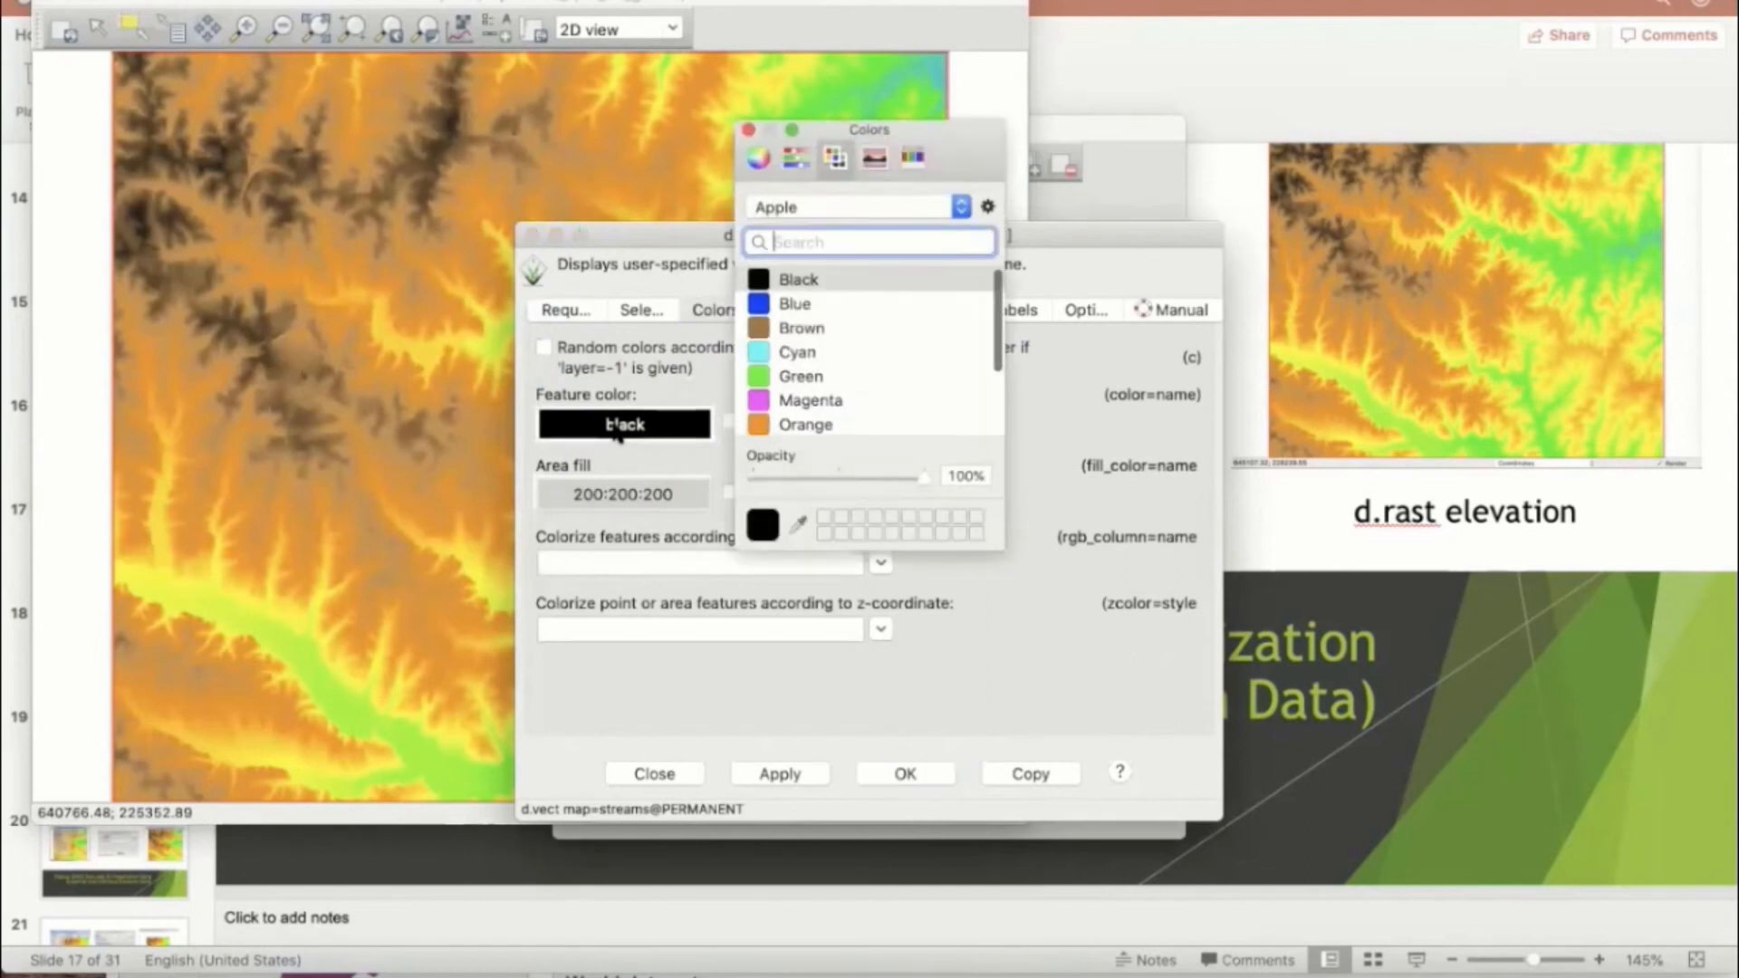
click(770, 306)
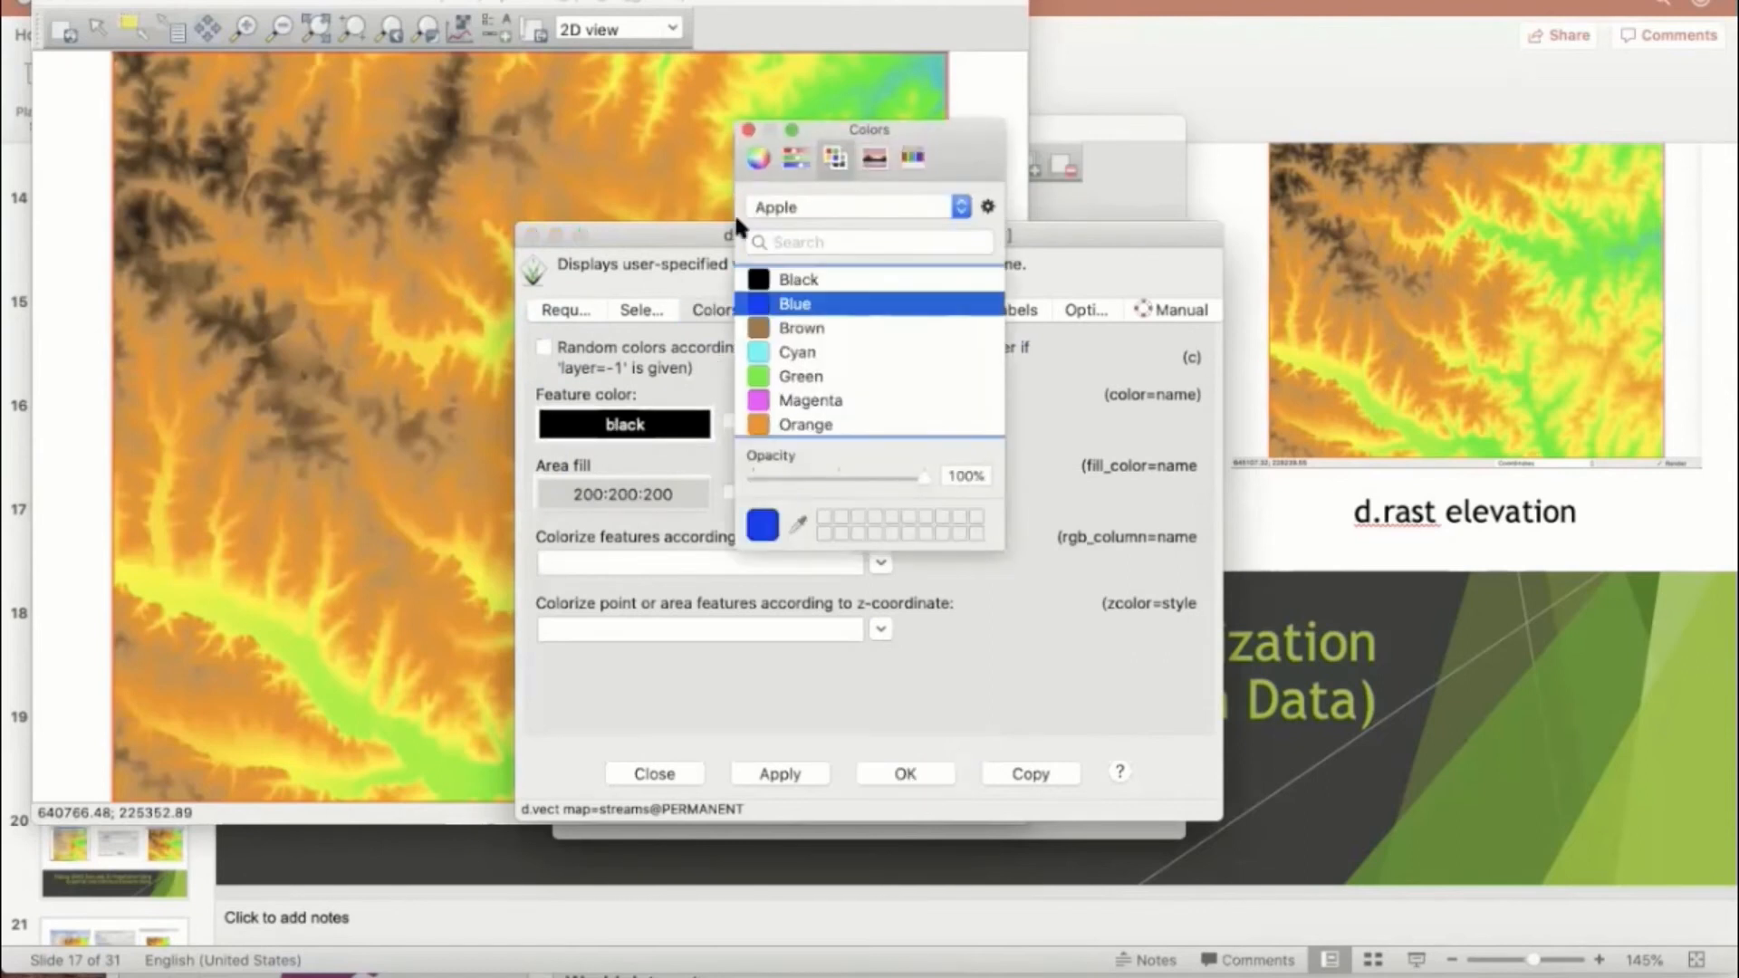
click(748, 132)
click(780, 768)
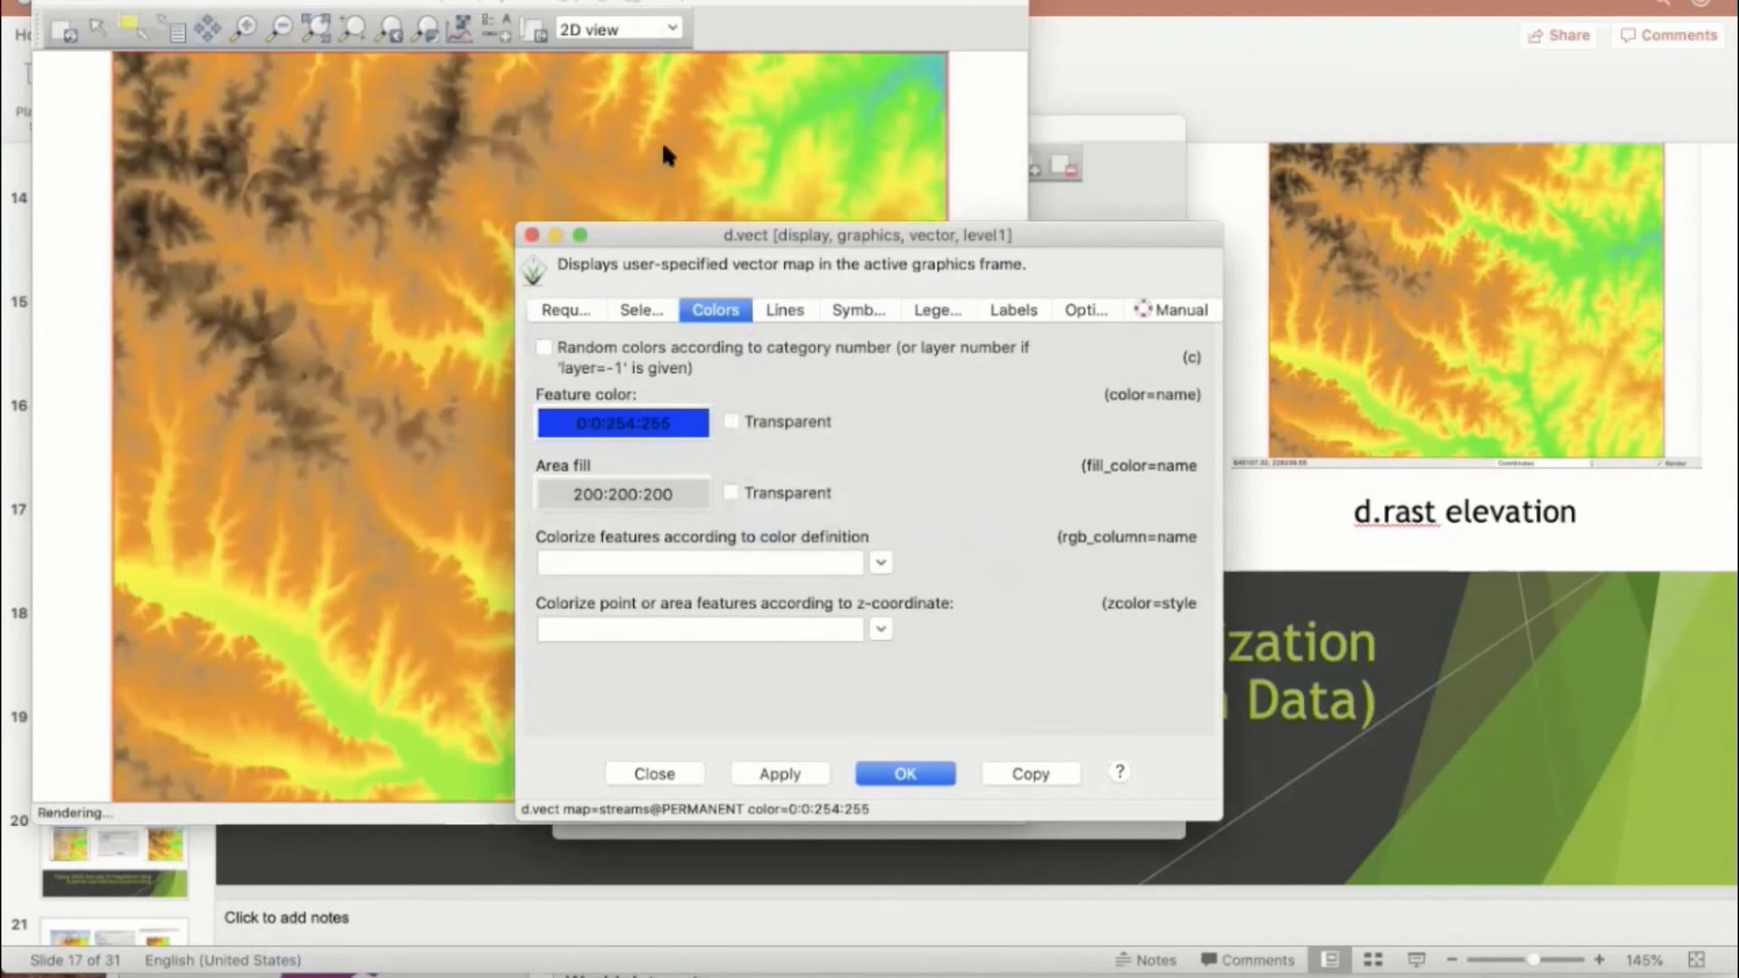
drag(680, 223, 715, 231)
click(479, 133)
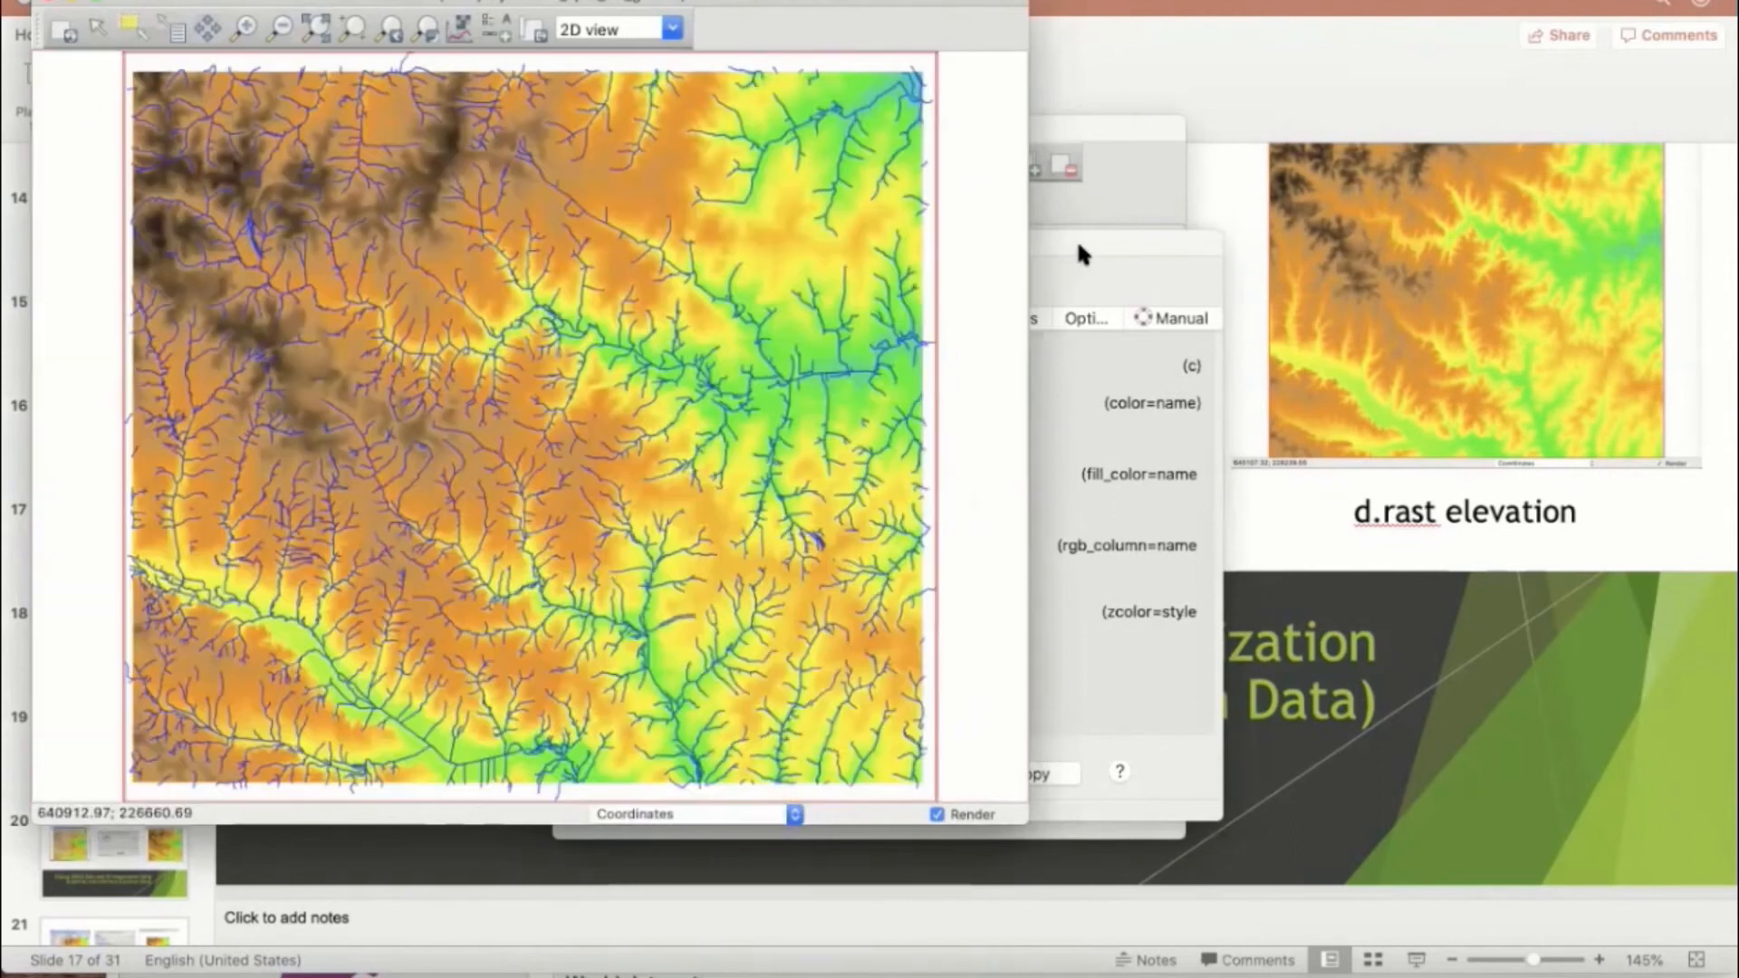
click(1073, 238)
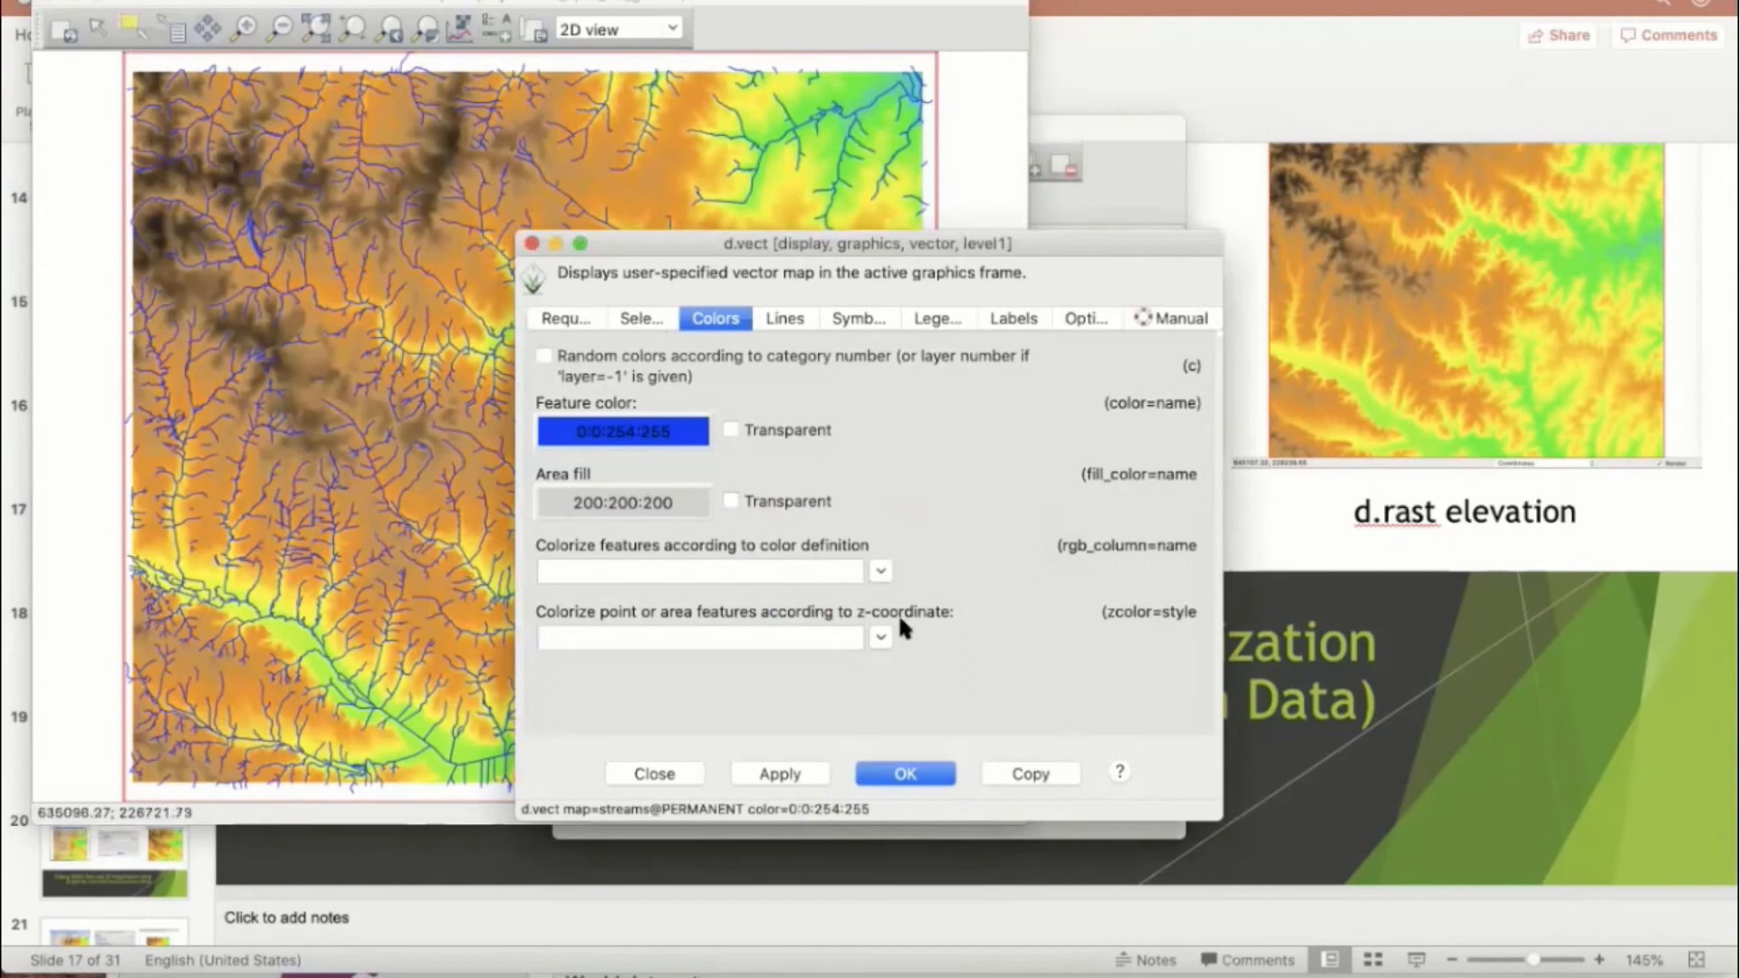
click(904, 774)
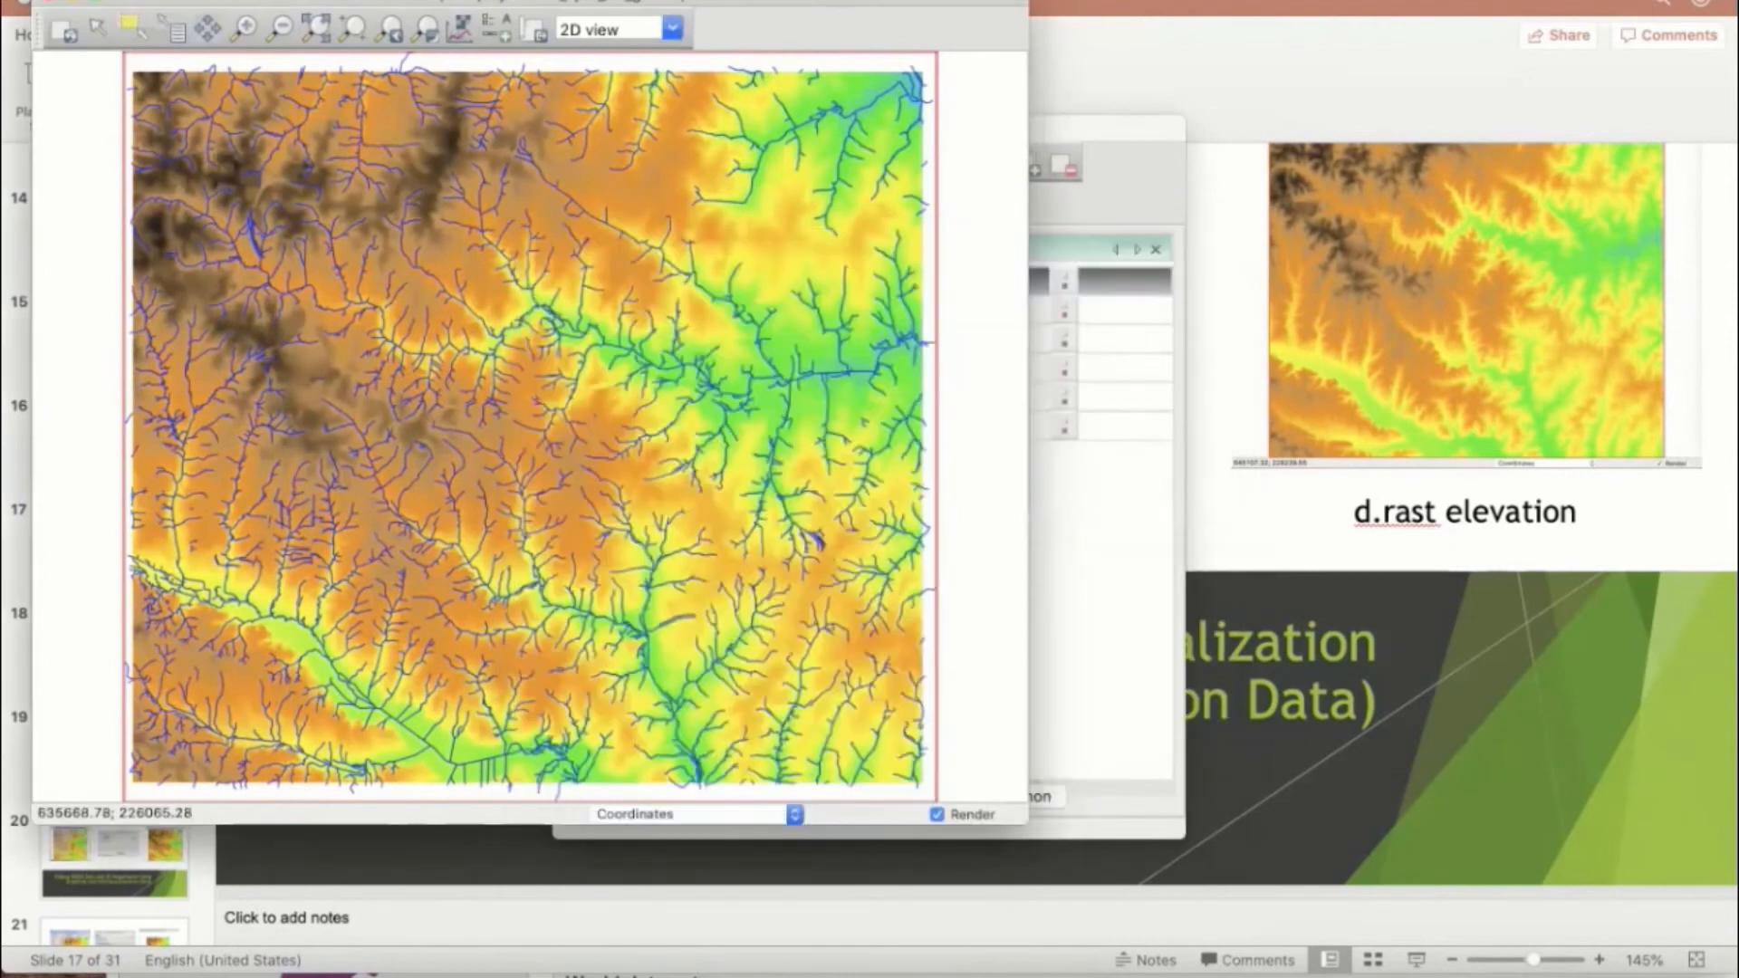
Step: Open the dialog for adding a vector layer and choose the roadsmajor map from the PERMANENT mapset
click(186, 3)
mouse_move(215, 12)
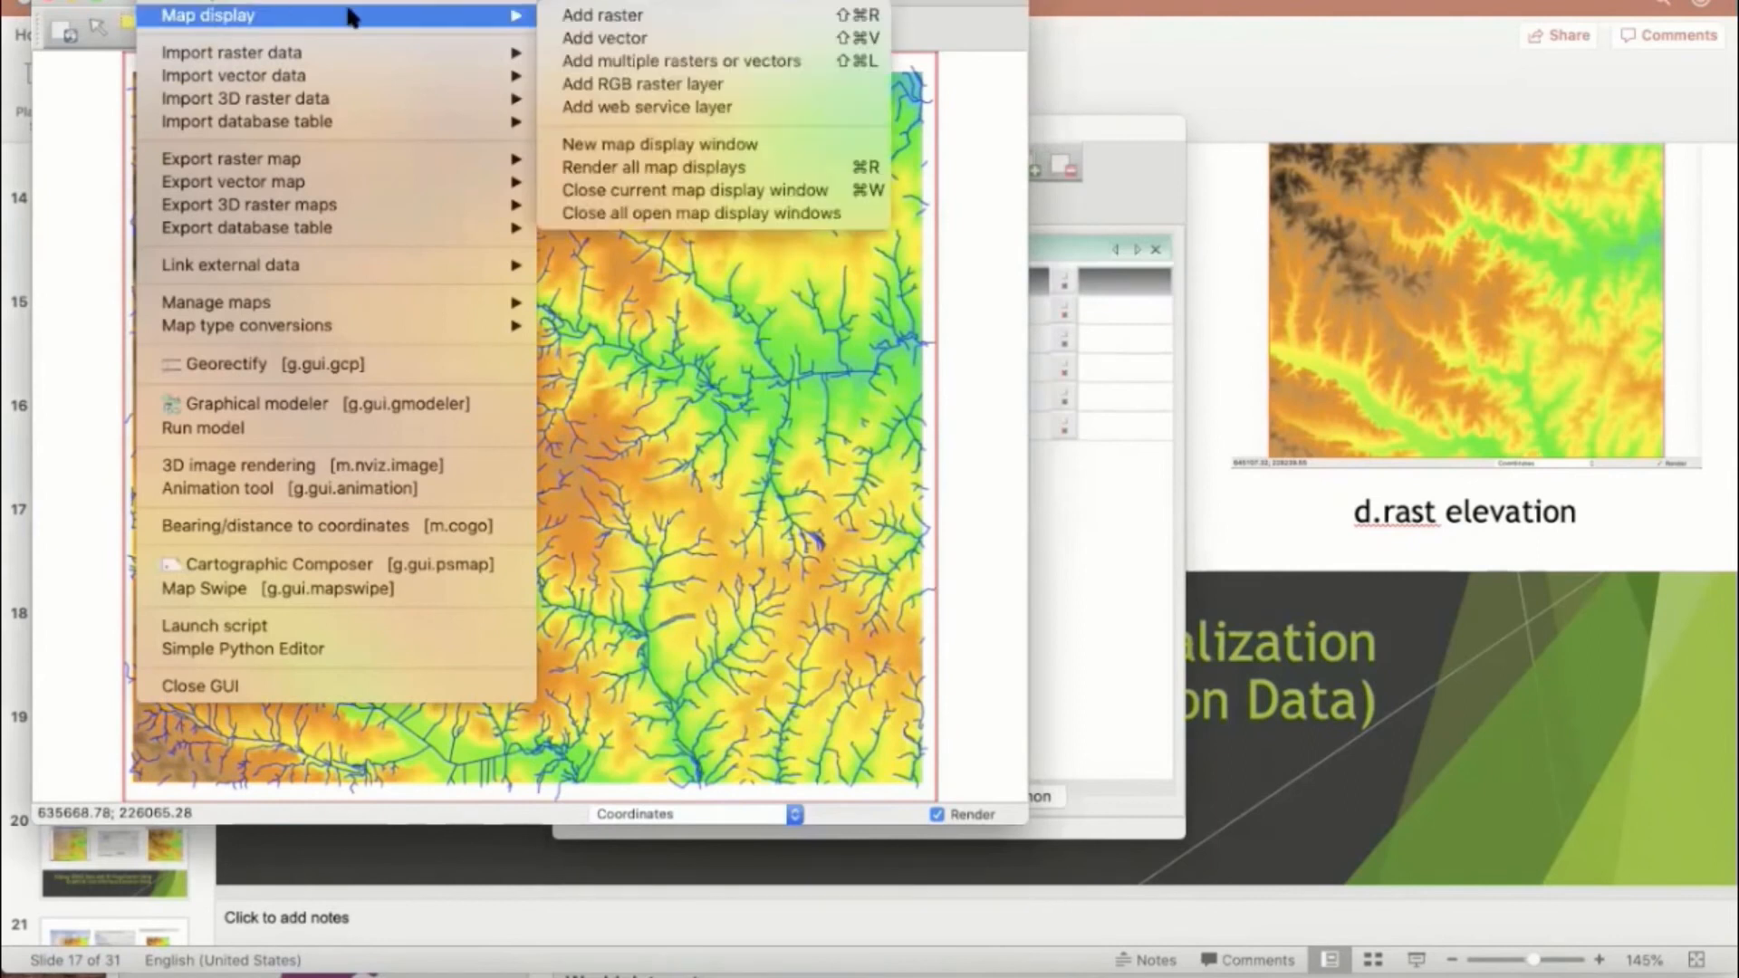
click(581, 40)
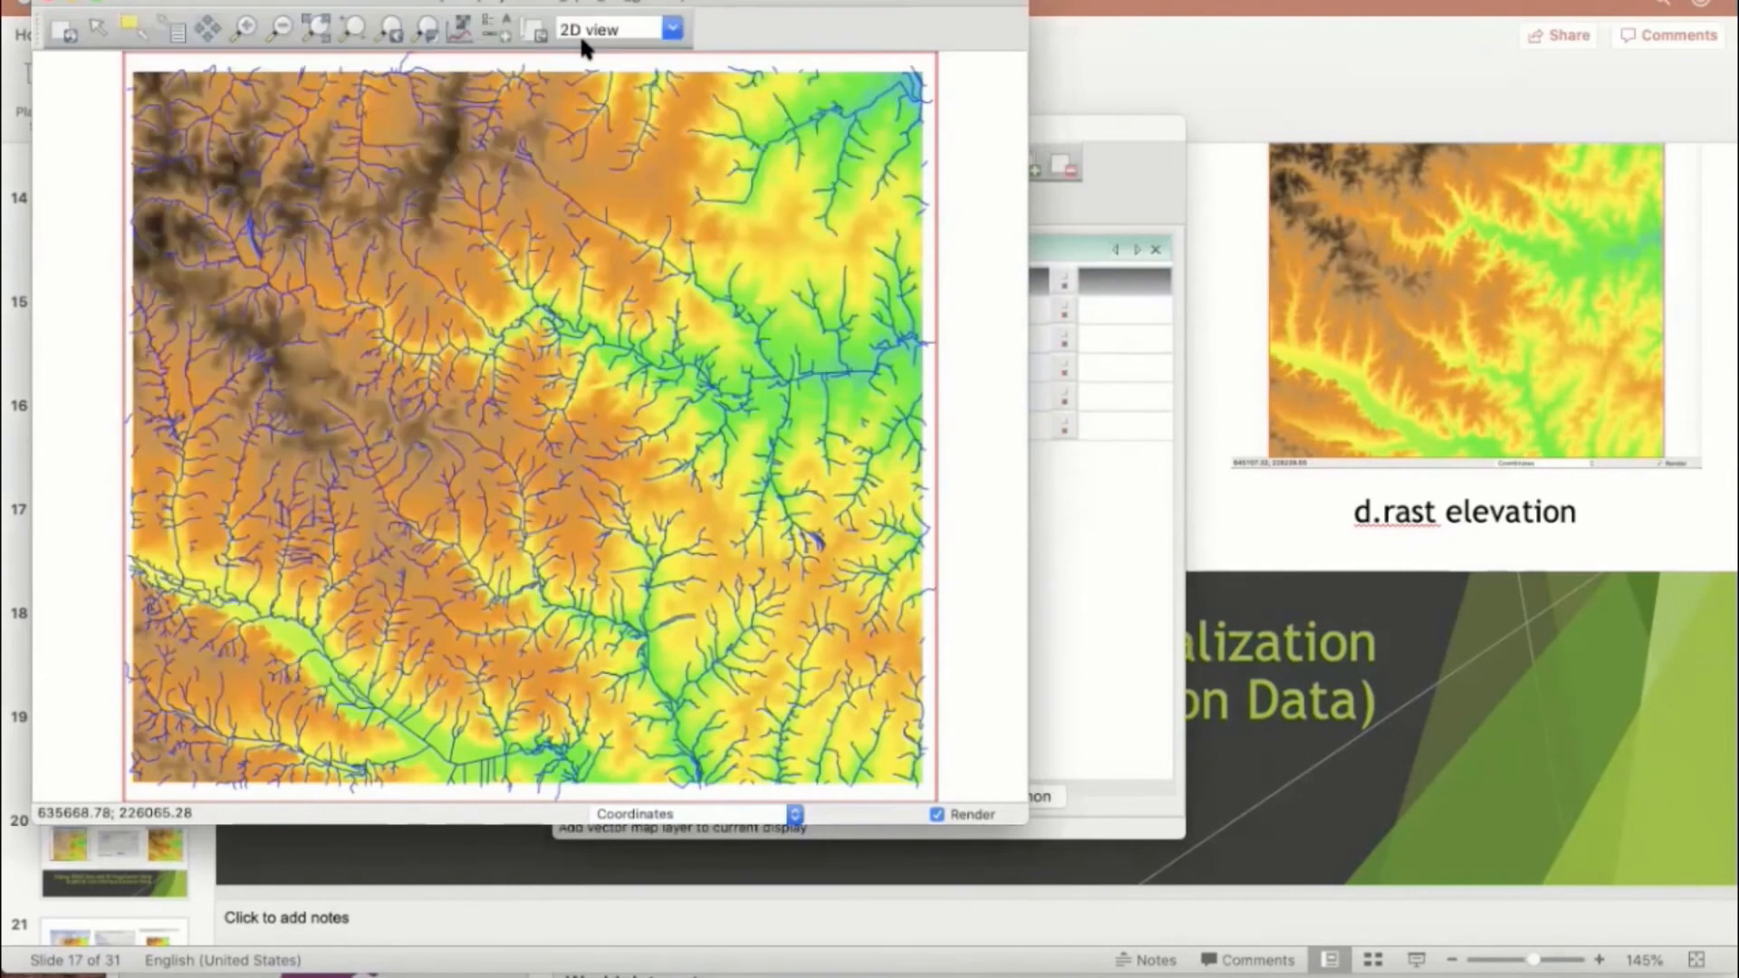
click(1001, 379)
scroll(672, 506, down, 10)
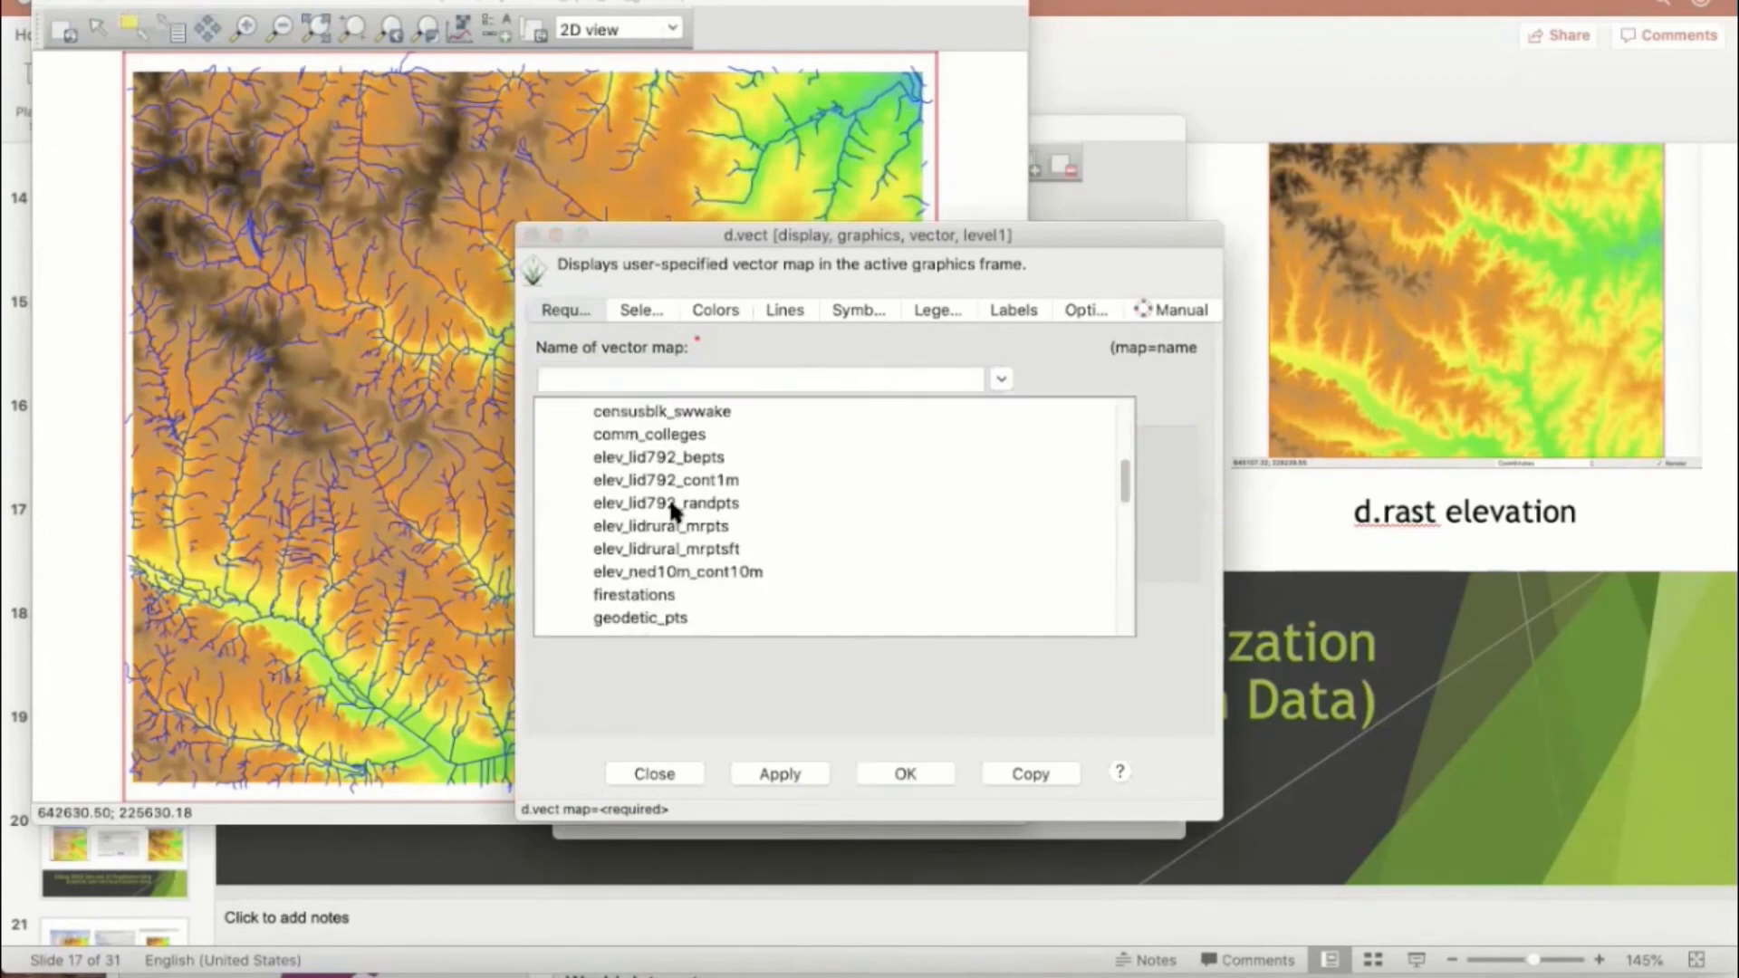
scroll(671, 505, down, 3)
scroll(670, 510, down, 5)
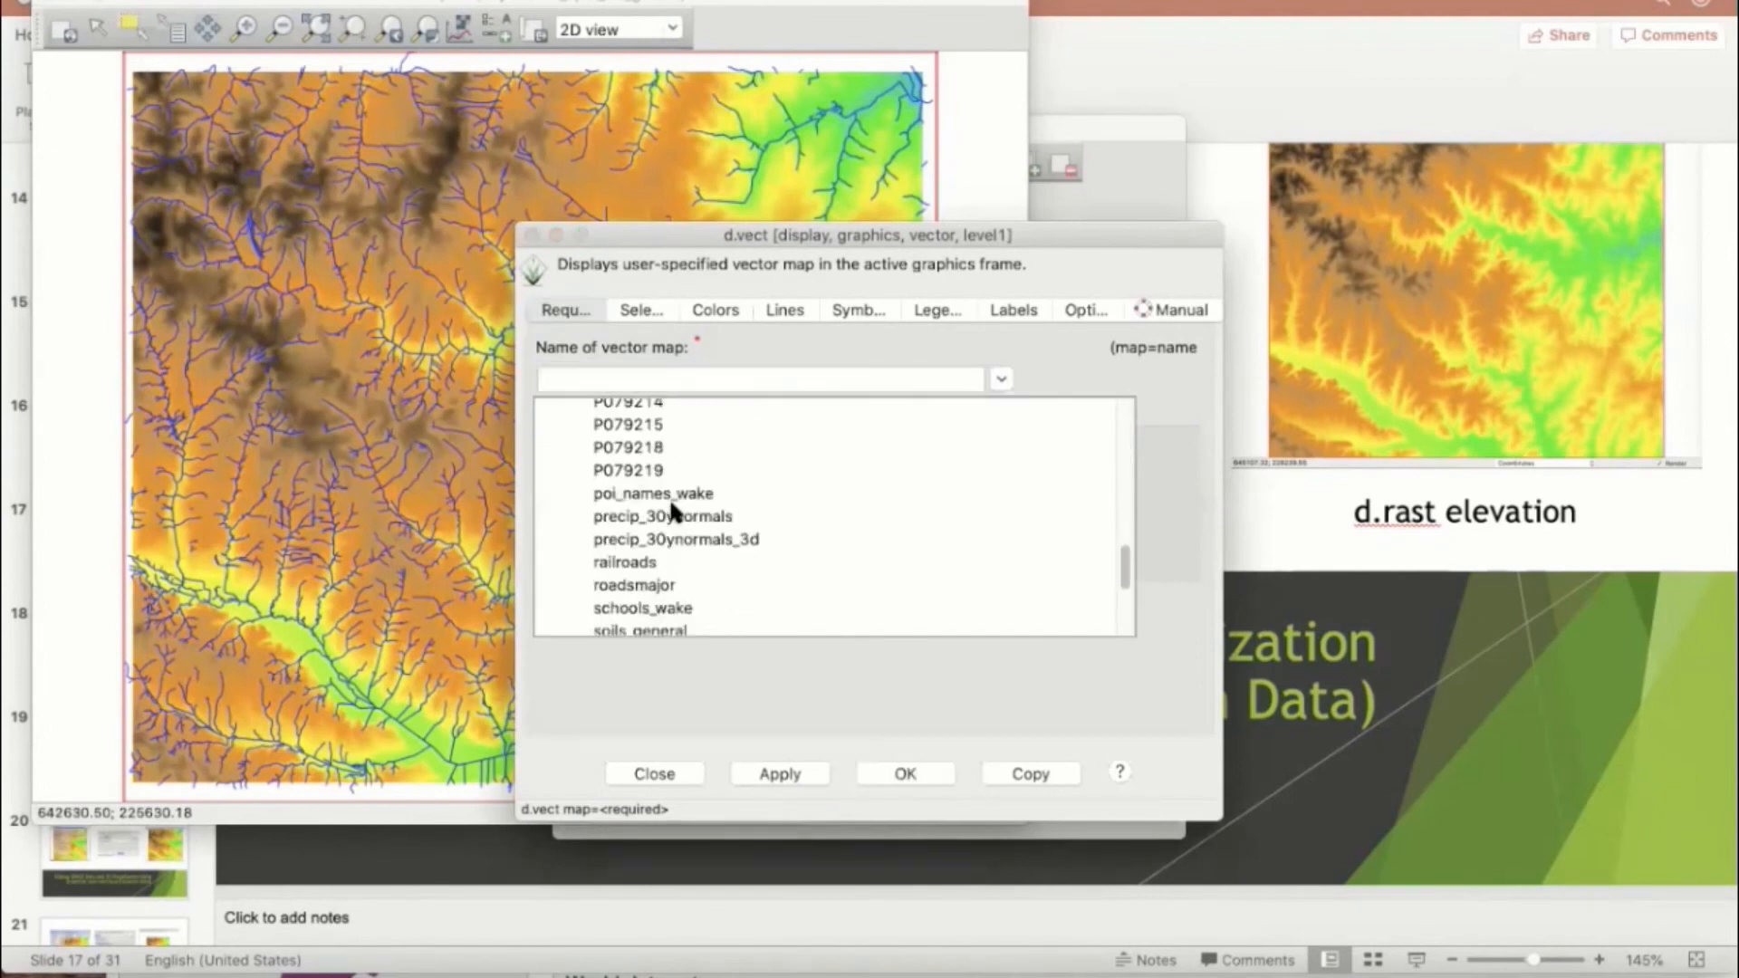
click(669, 524)
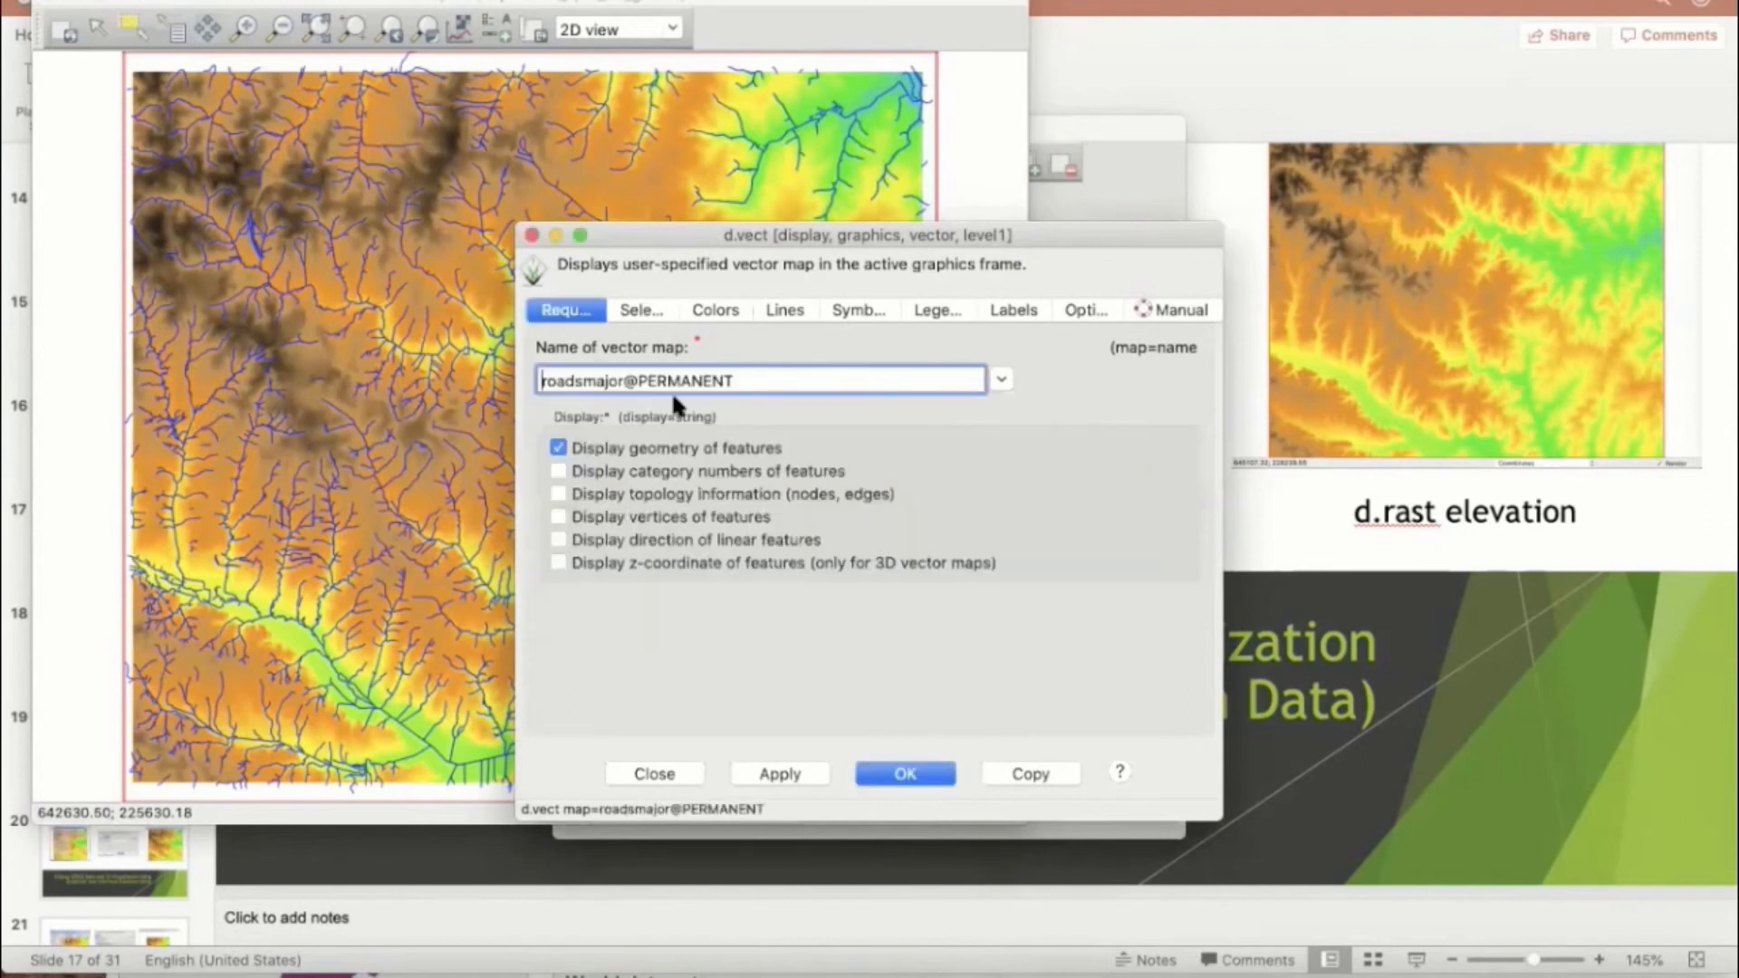
Step: Set the roadsmajor layer's feature color to yellow, apply it to the map and accept the layer settings
click(713, 309)
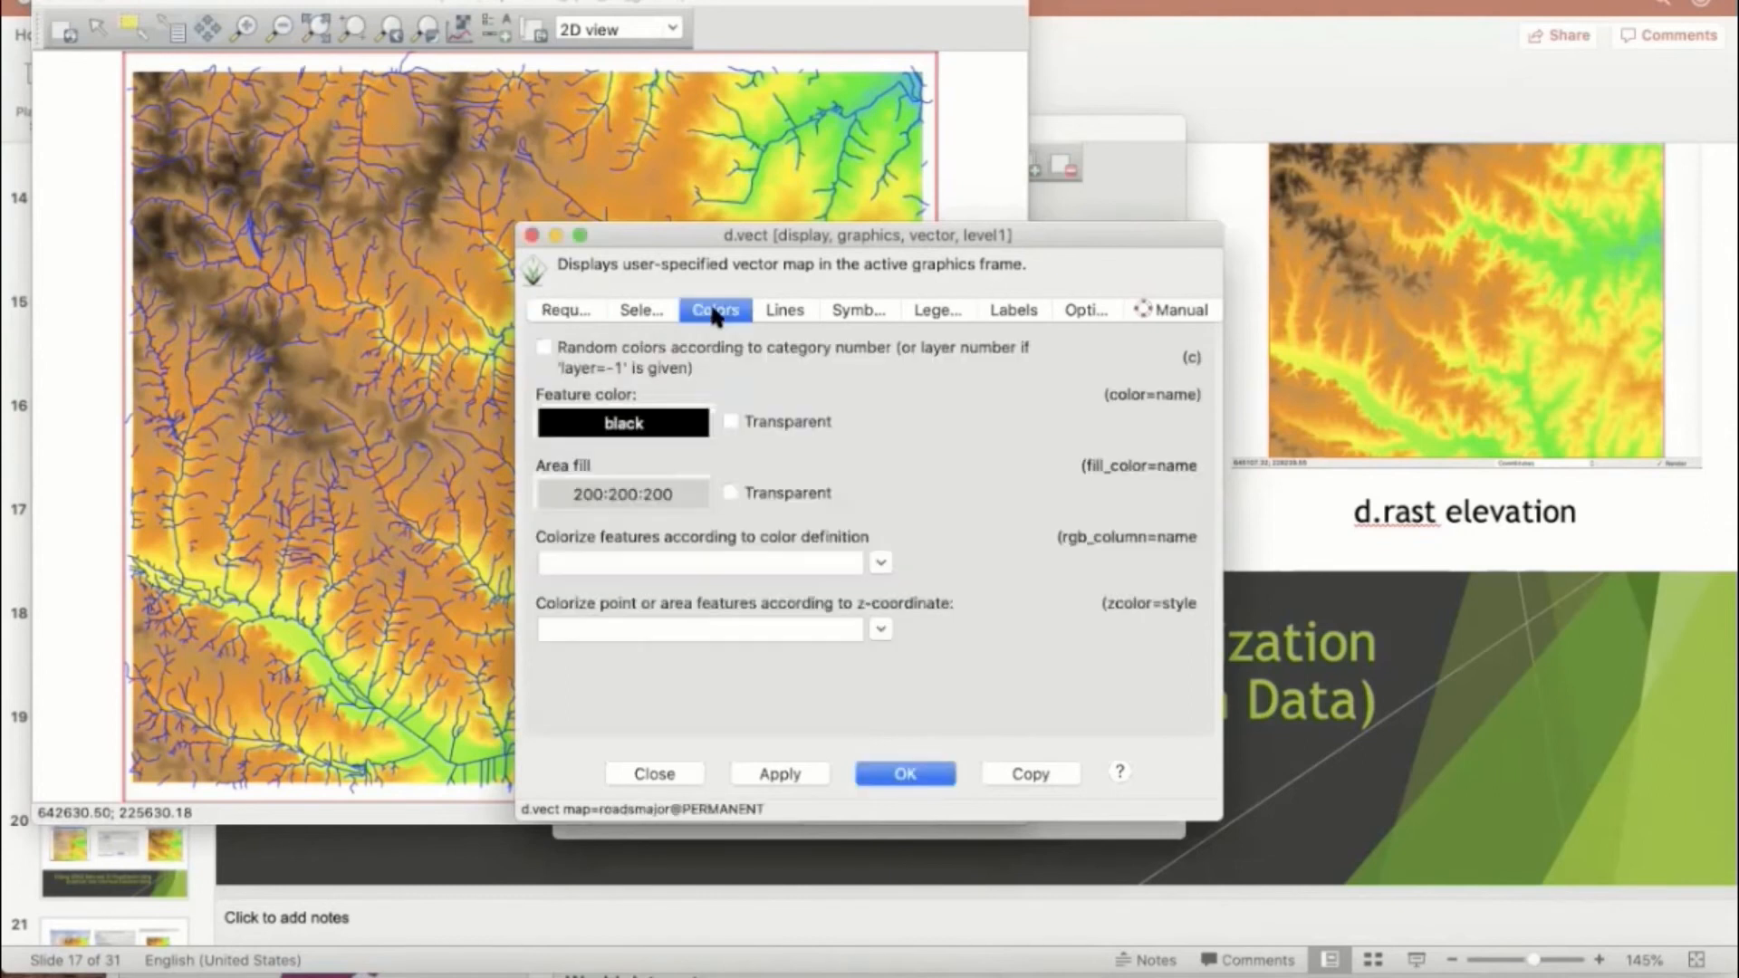
click(625, 424)
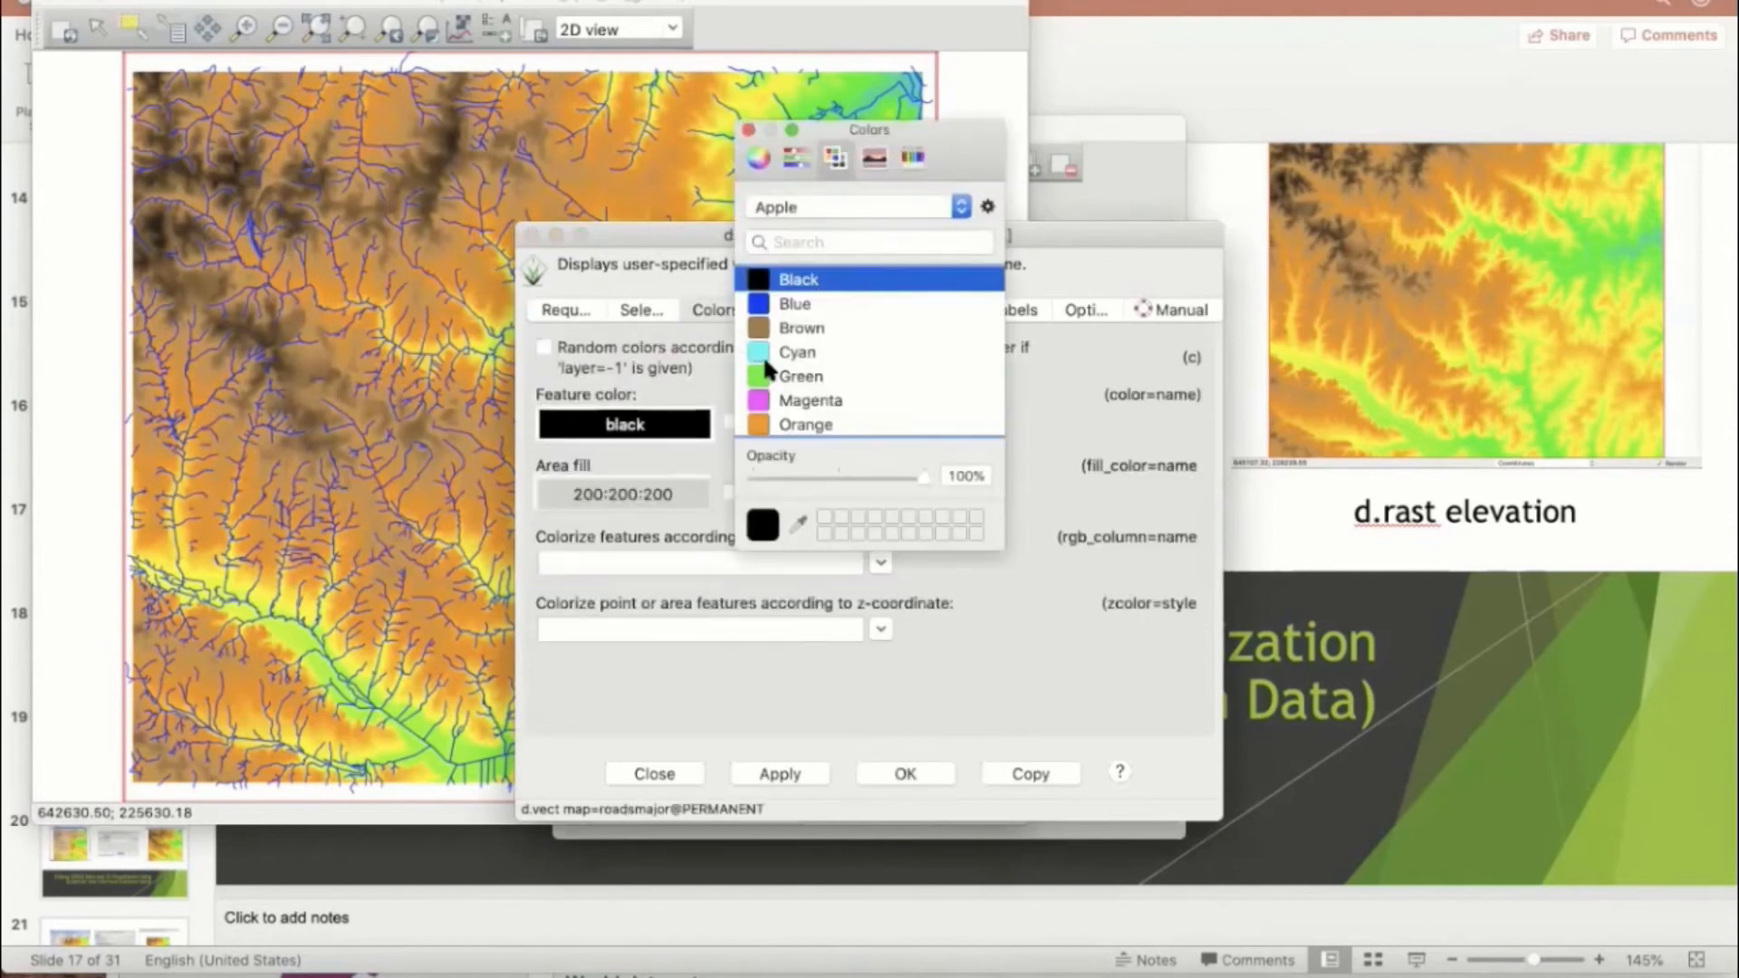
scroll(768, 389, down, 4)
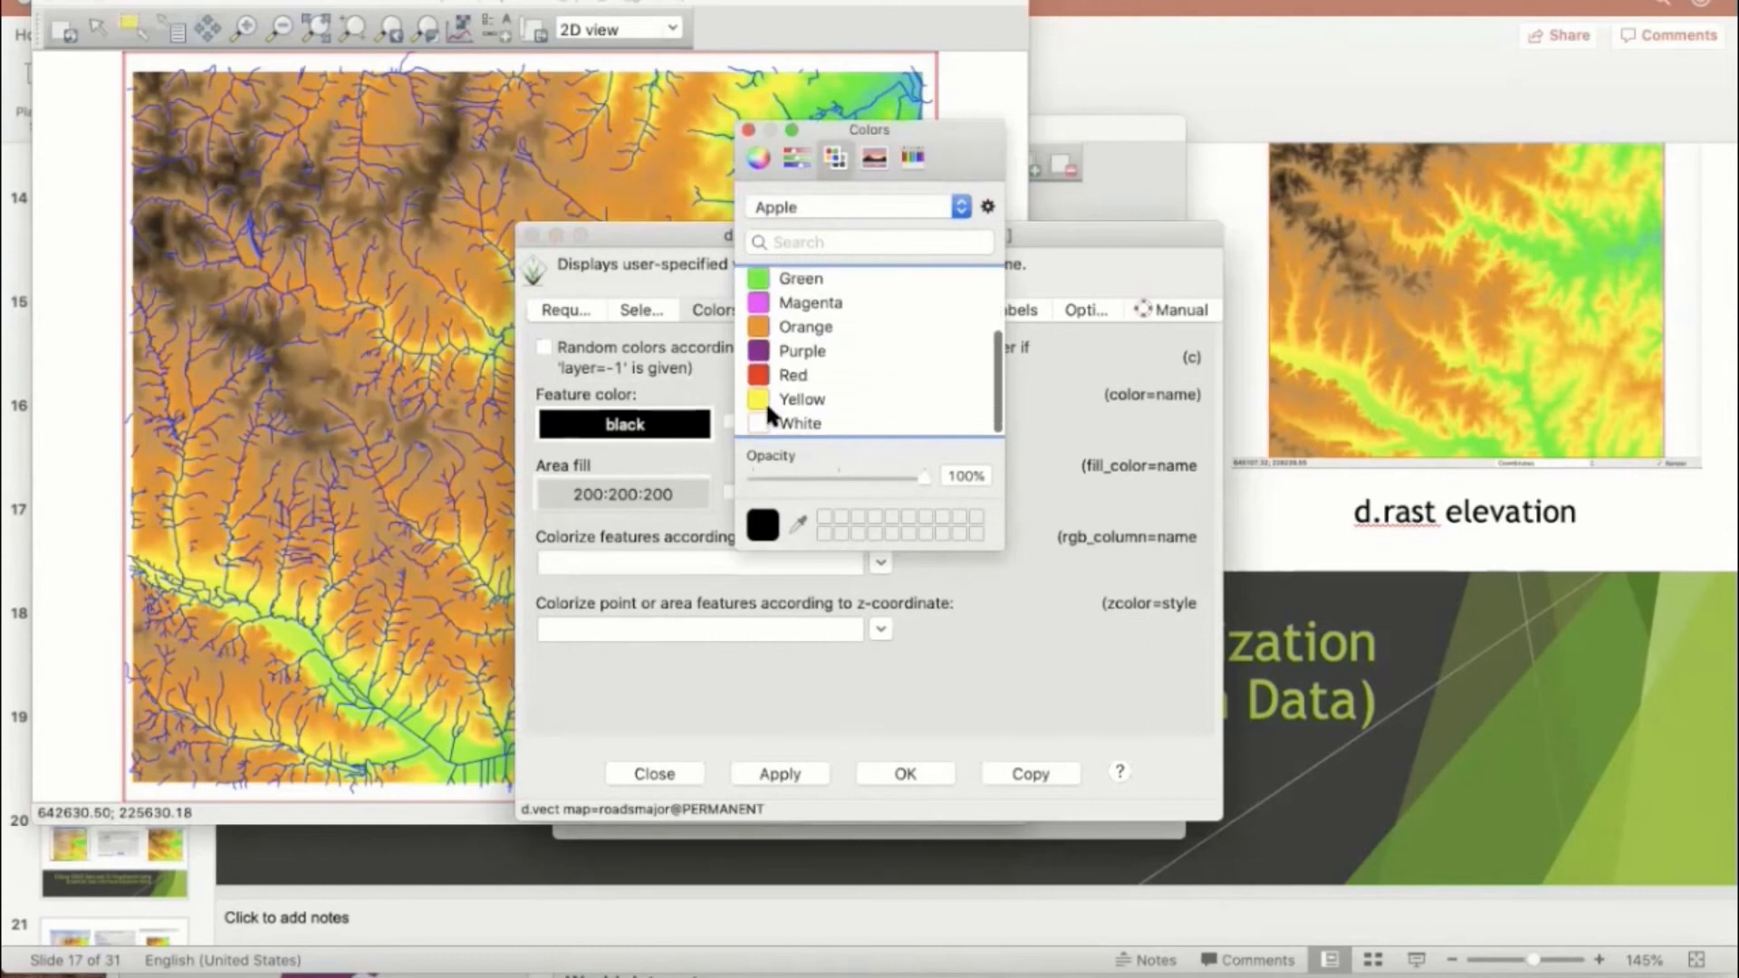
click(766, 400)
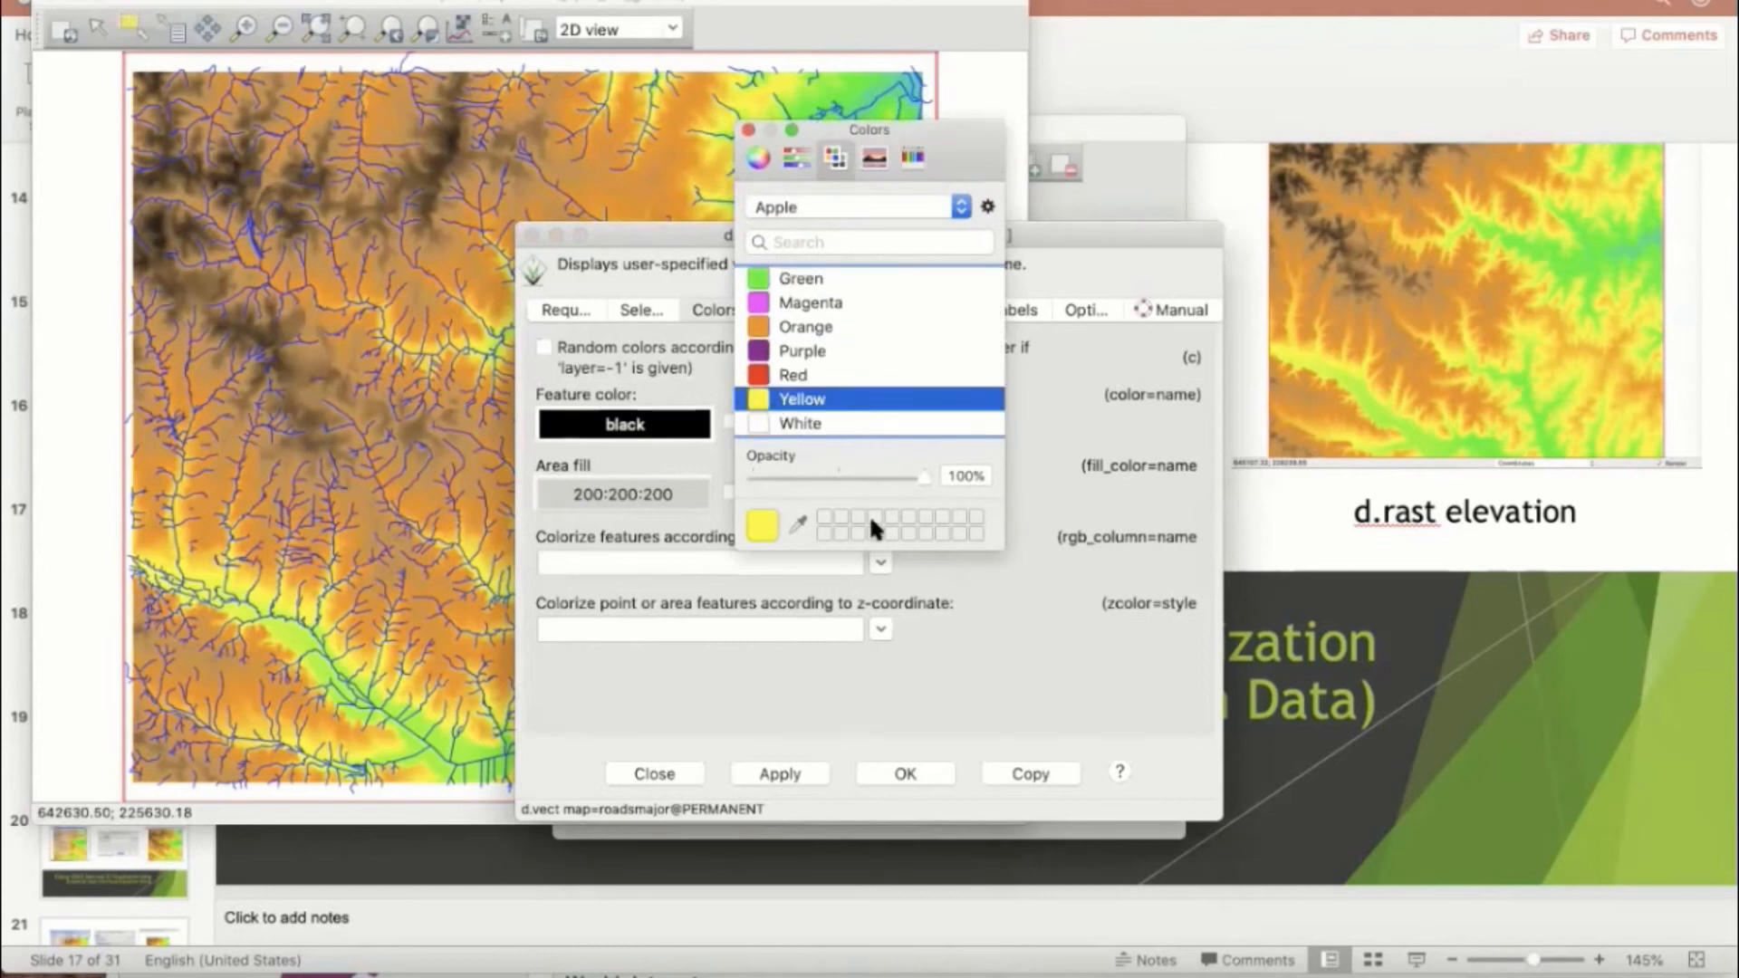
click(748, 132)
click(802, 770)
click(902, 768)
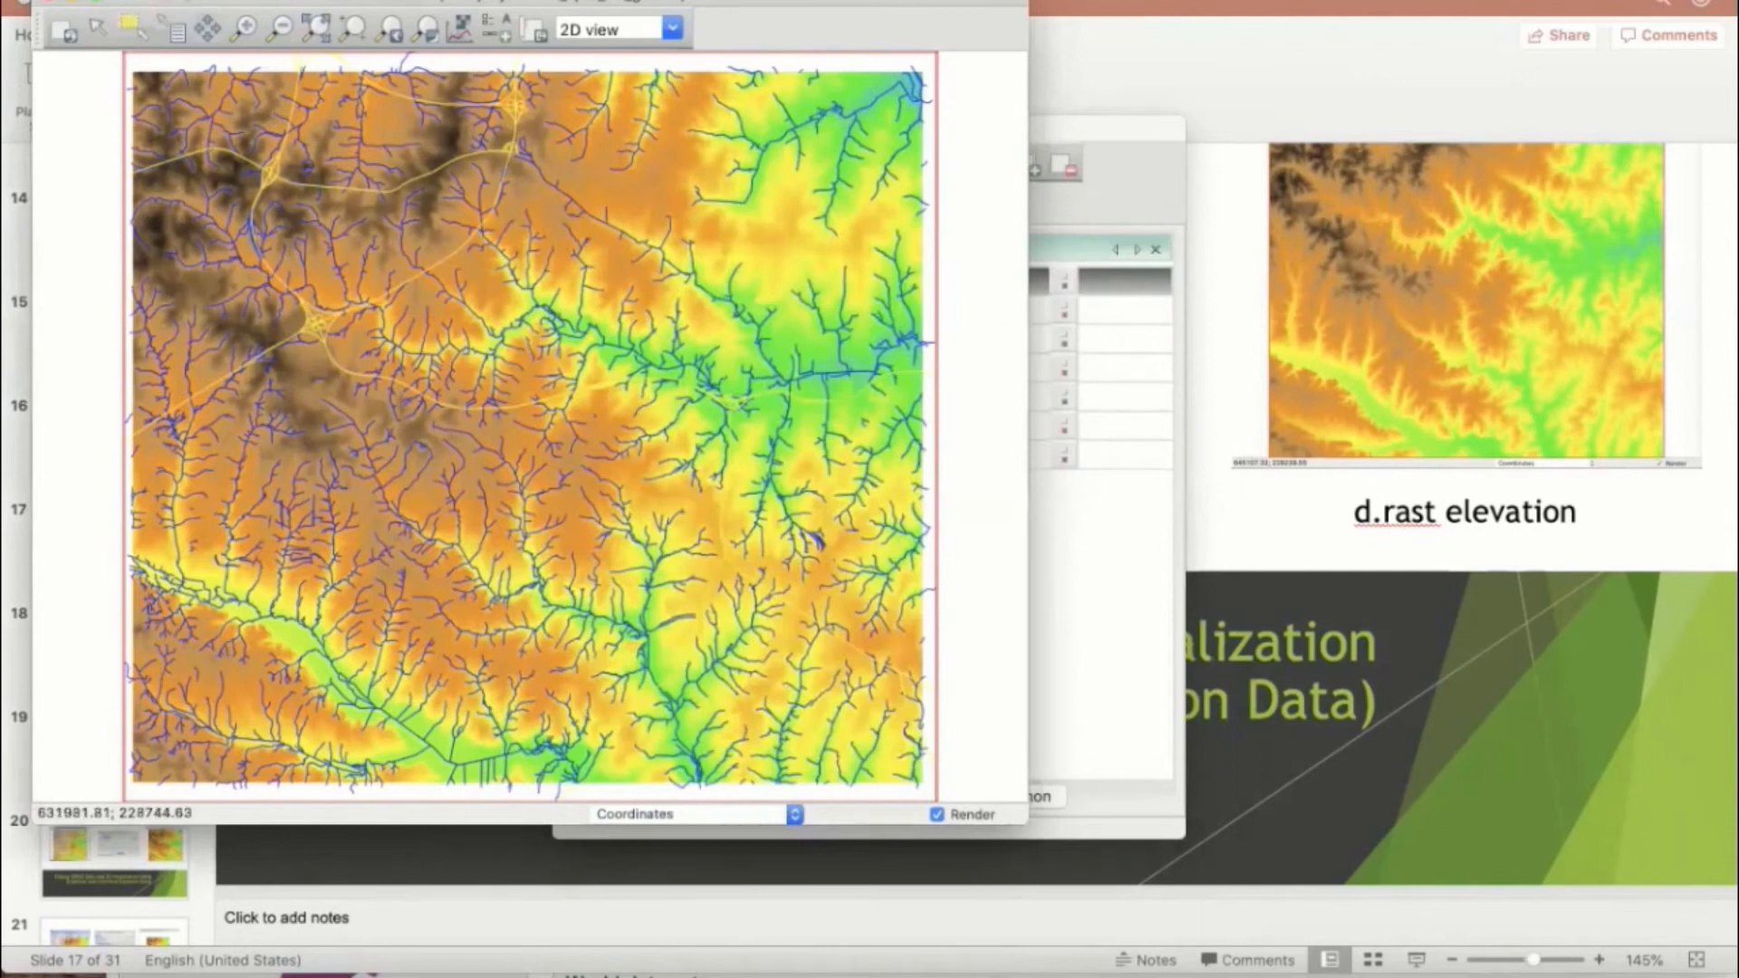
Step: Open the dialog for adding another vector layer and choose the overpasses map from the PERMANENT mapset
click(163, 0)
mouse_move(223, 17)
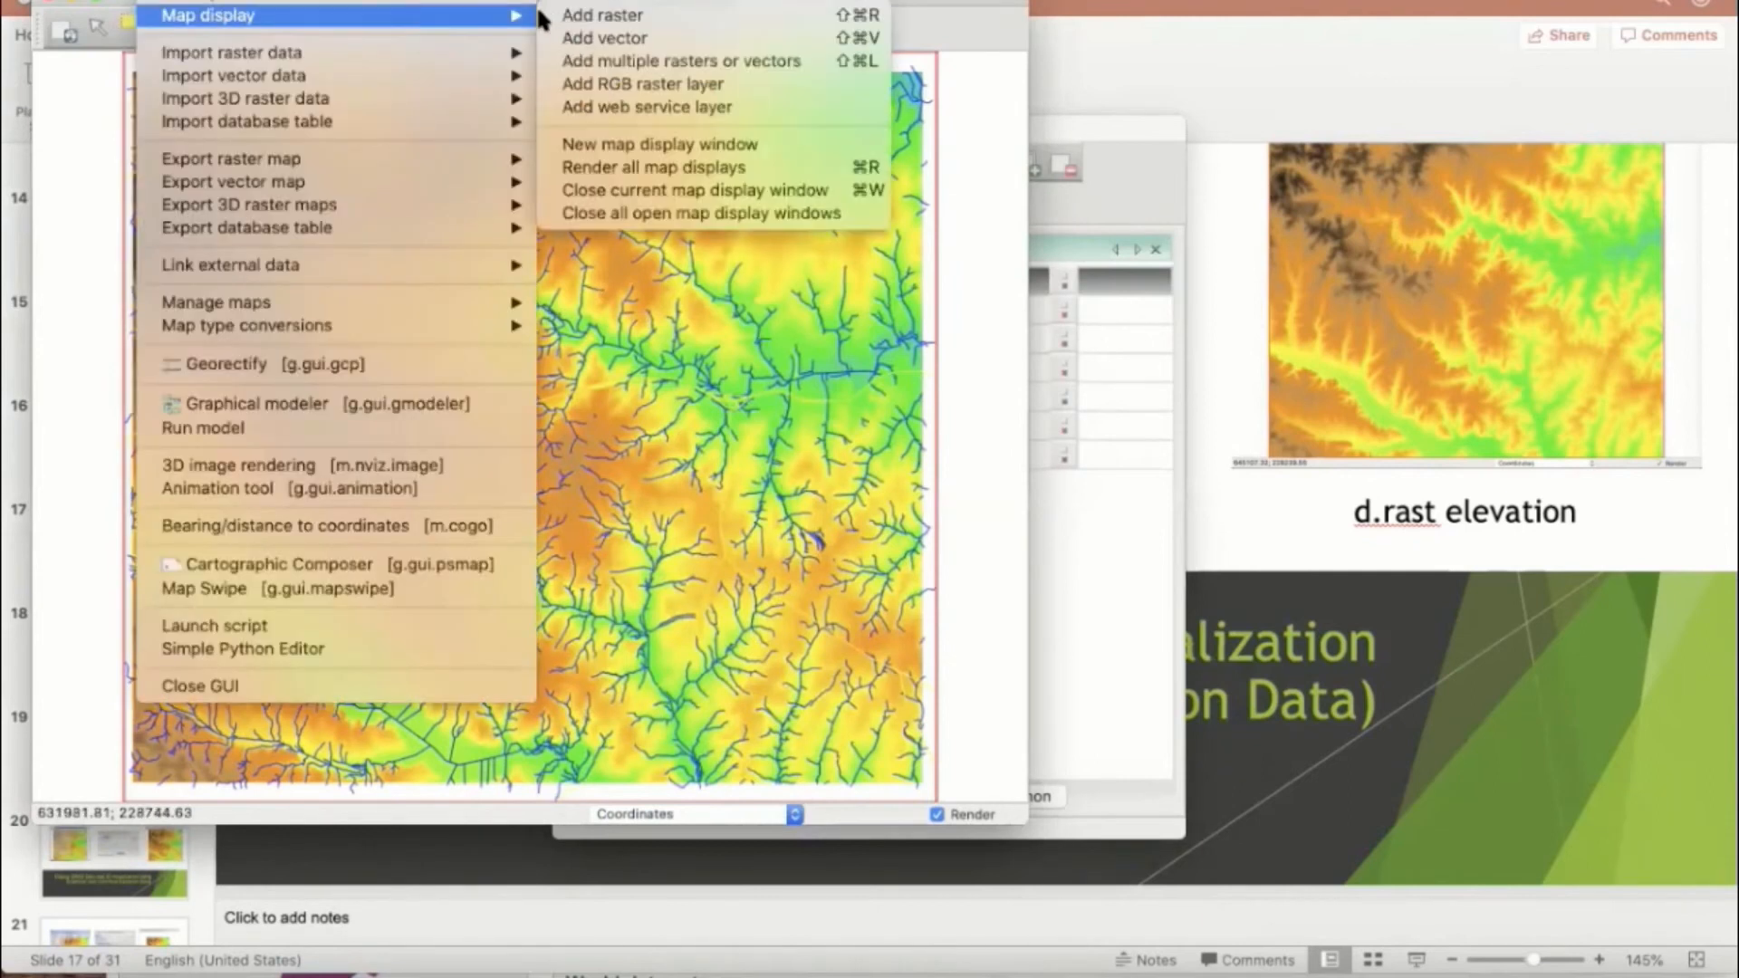
click(589, 38)
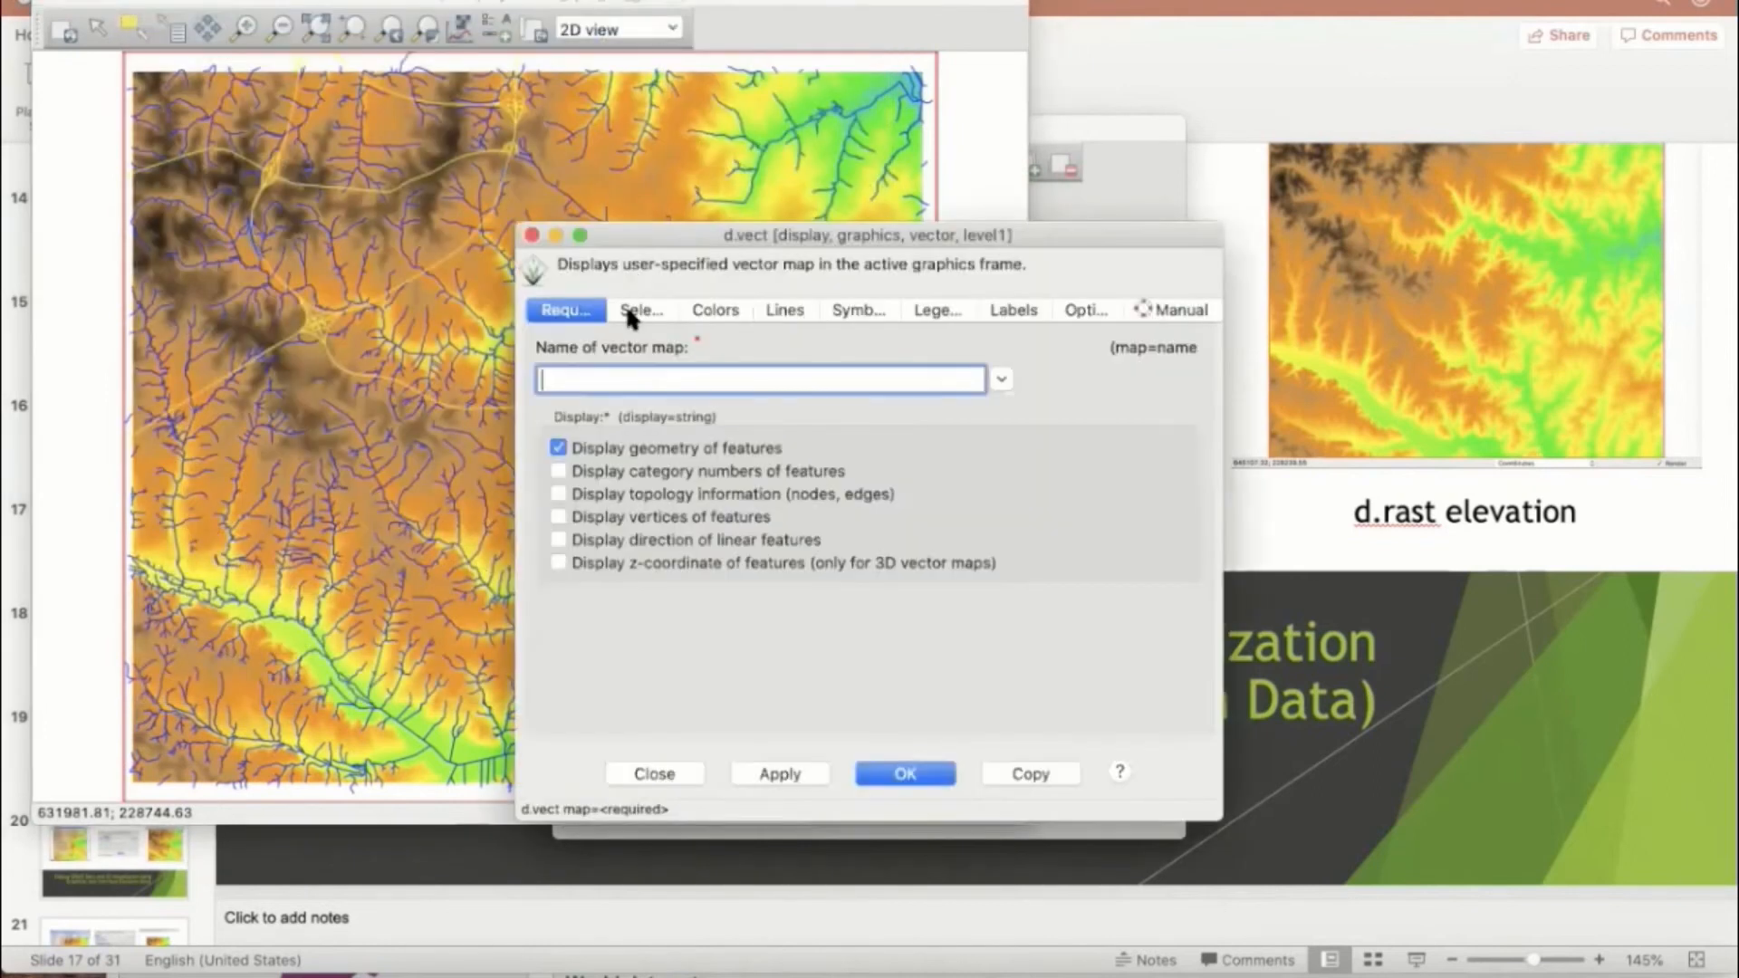
click(1000, 379)
scroll(763, 539, down, 10)
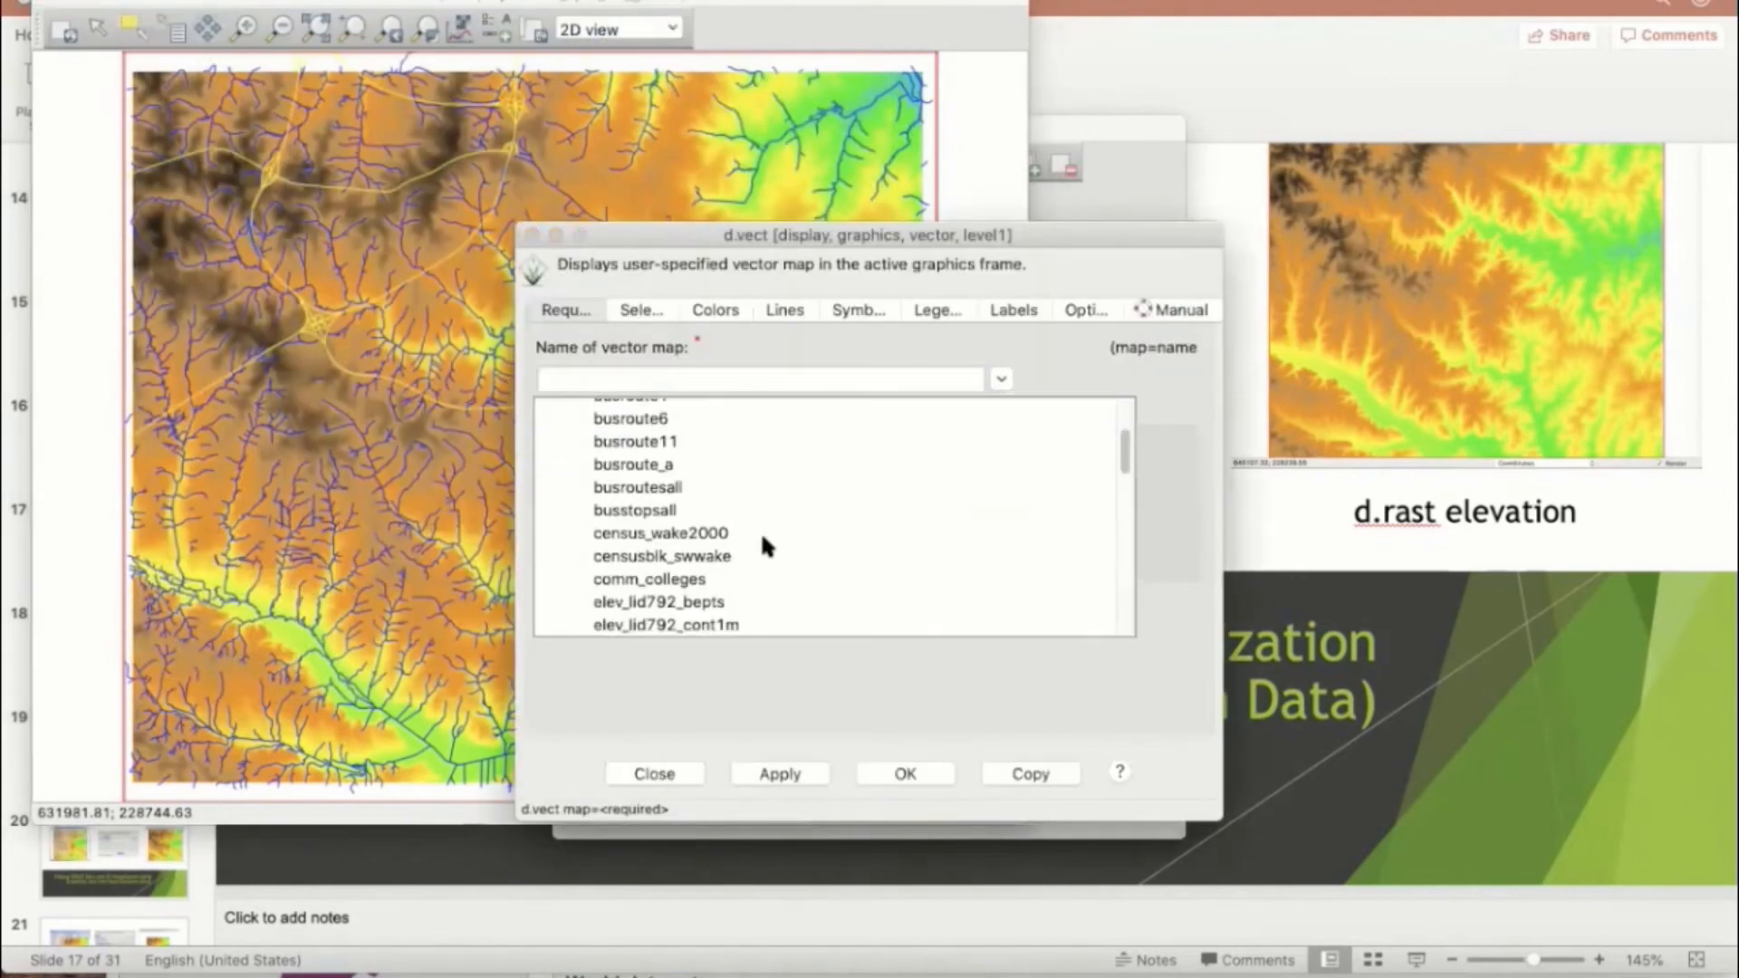
scroll(763, 541, down, 10)
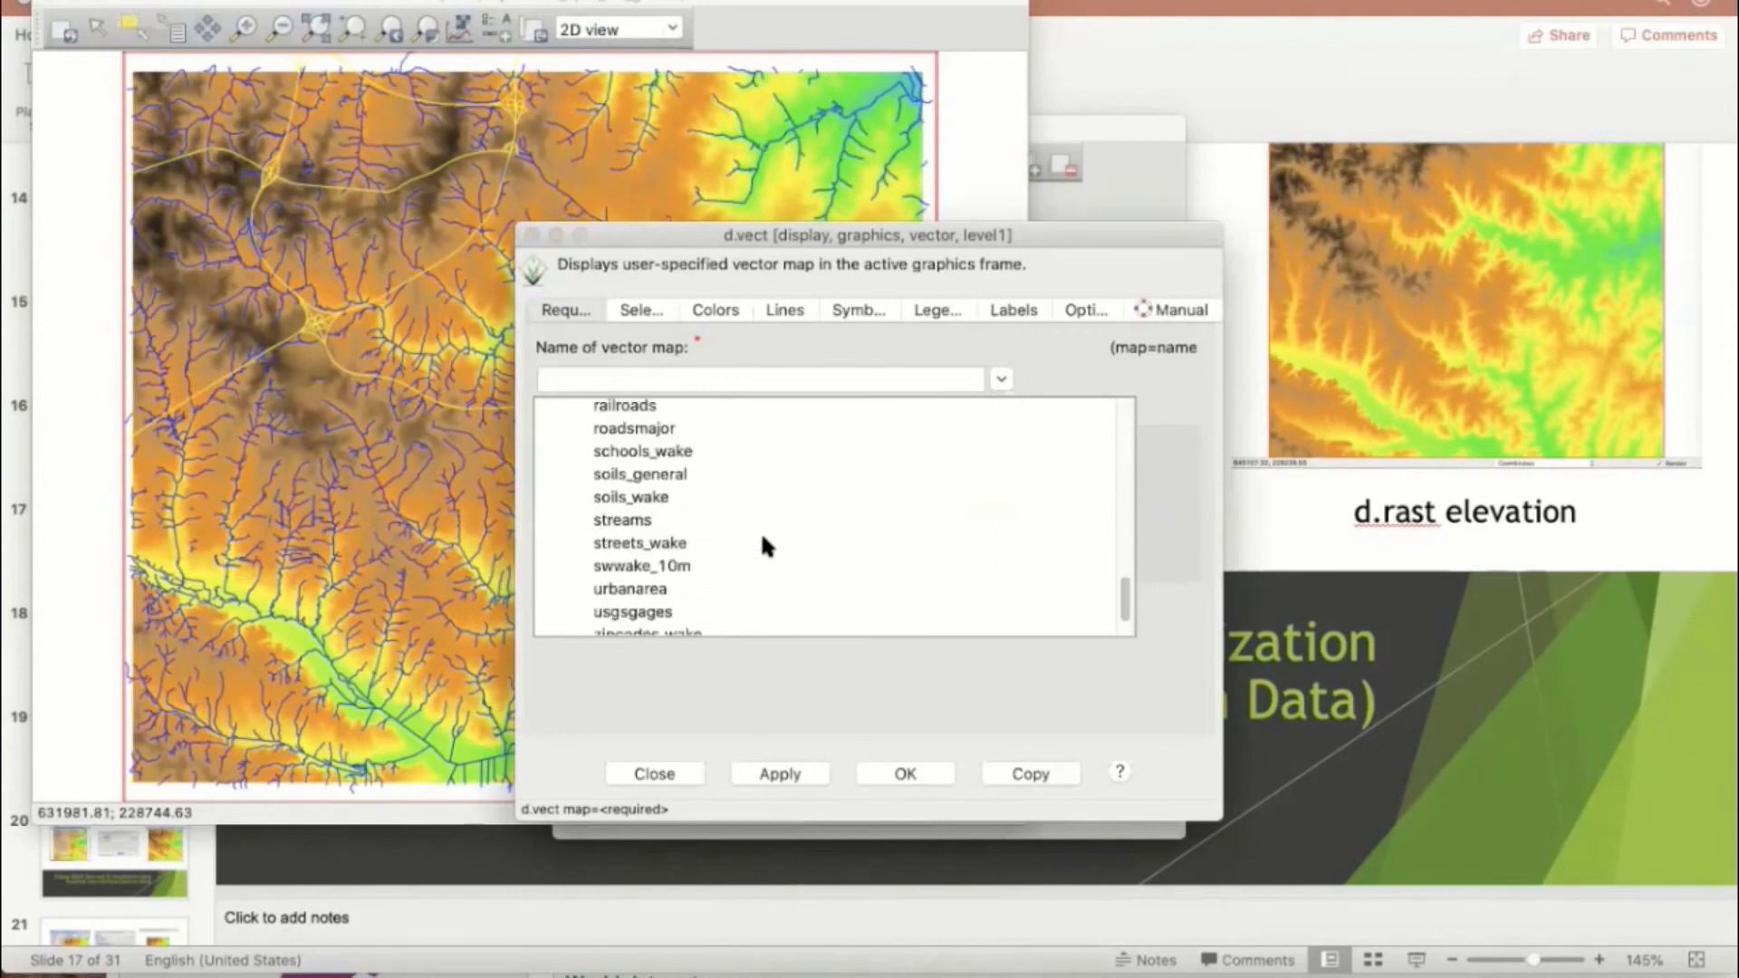
scroll(763, 541, up, 4)
scroll(763, 543, up, 4)
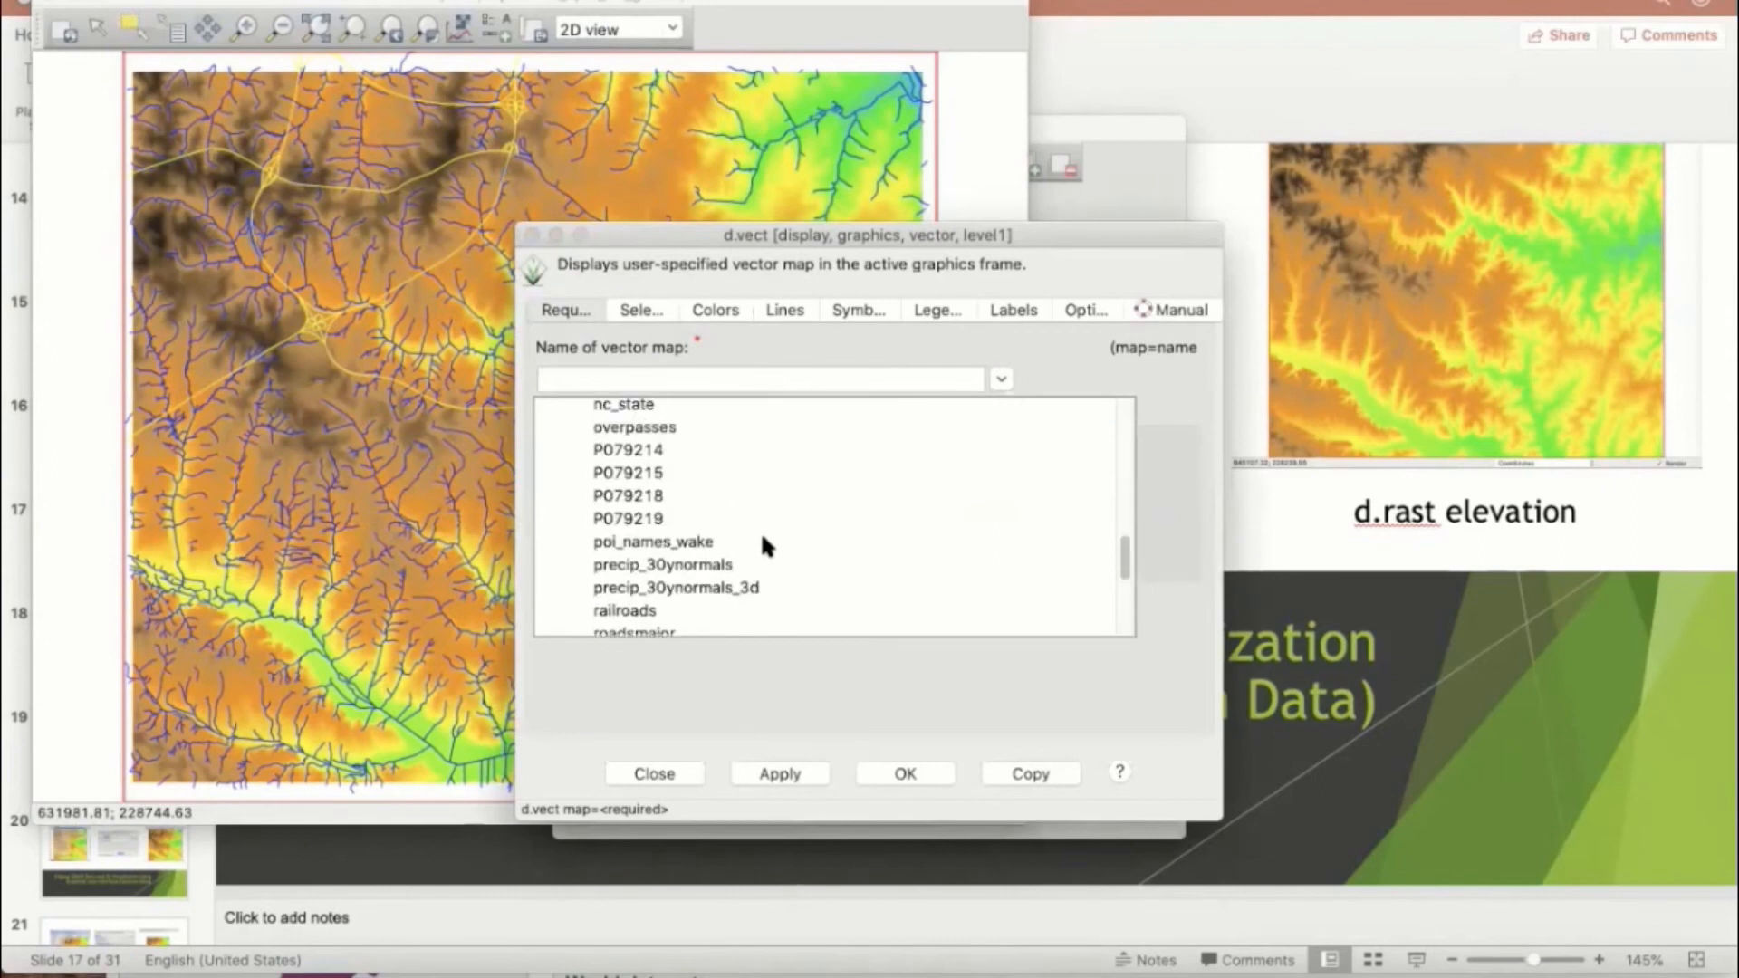
click(671, 464)
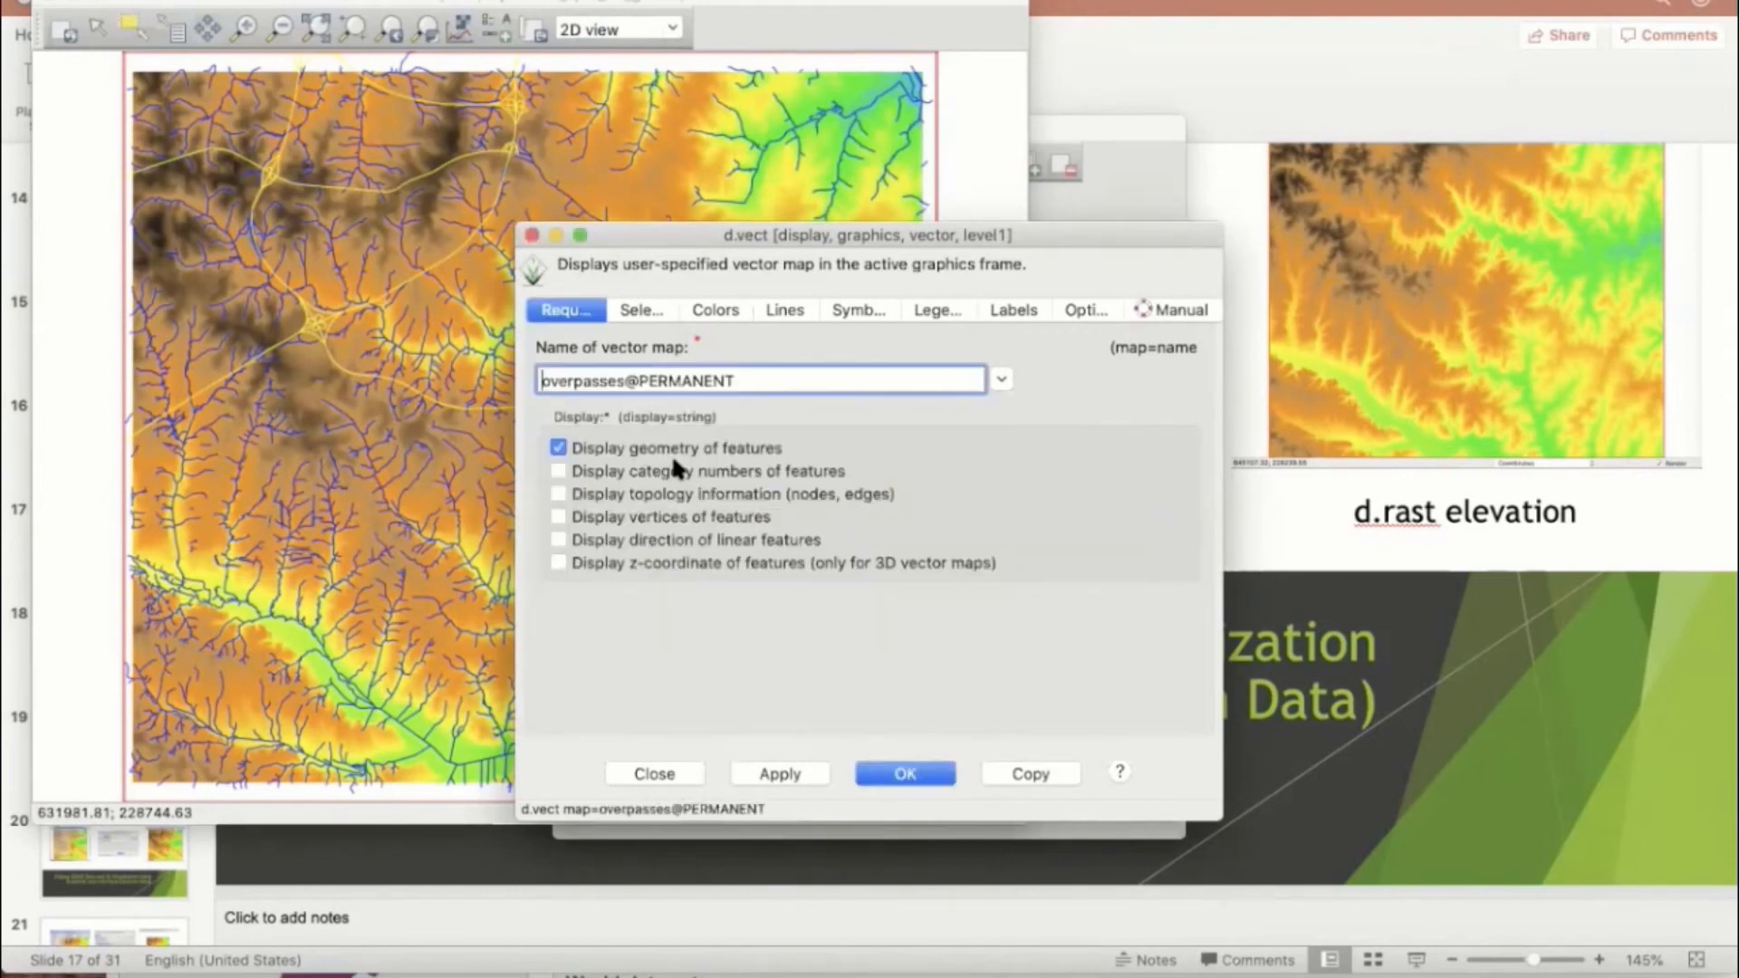
Step: Set both the feature color and the area fill of the overpasses layer to red
click(716, 310)
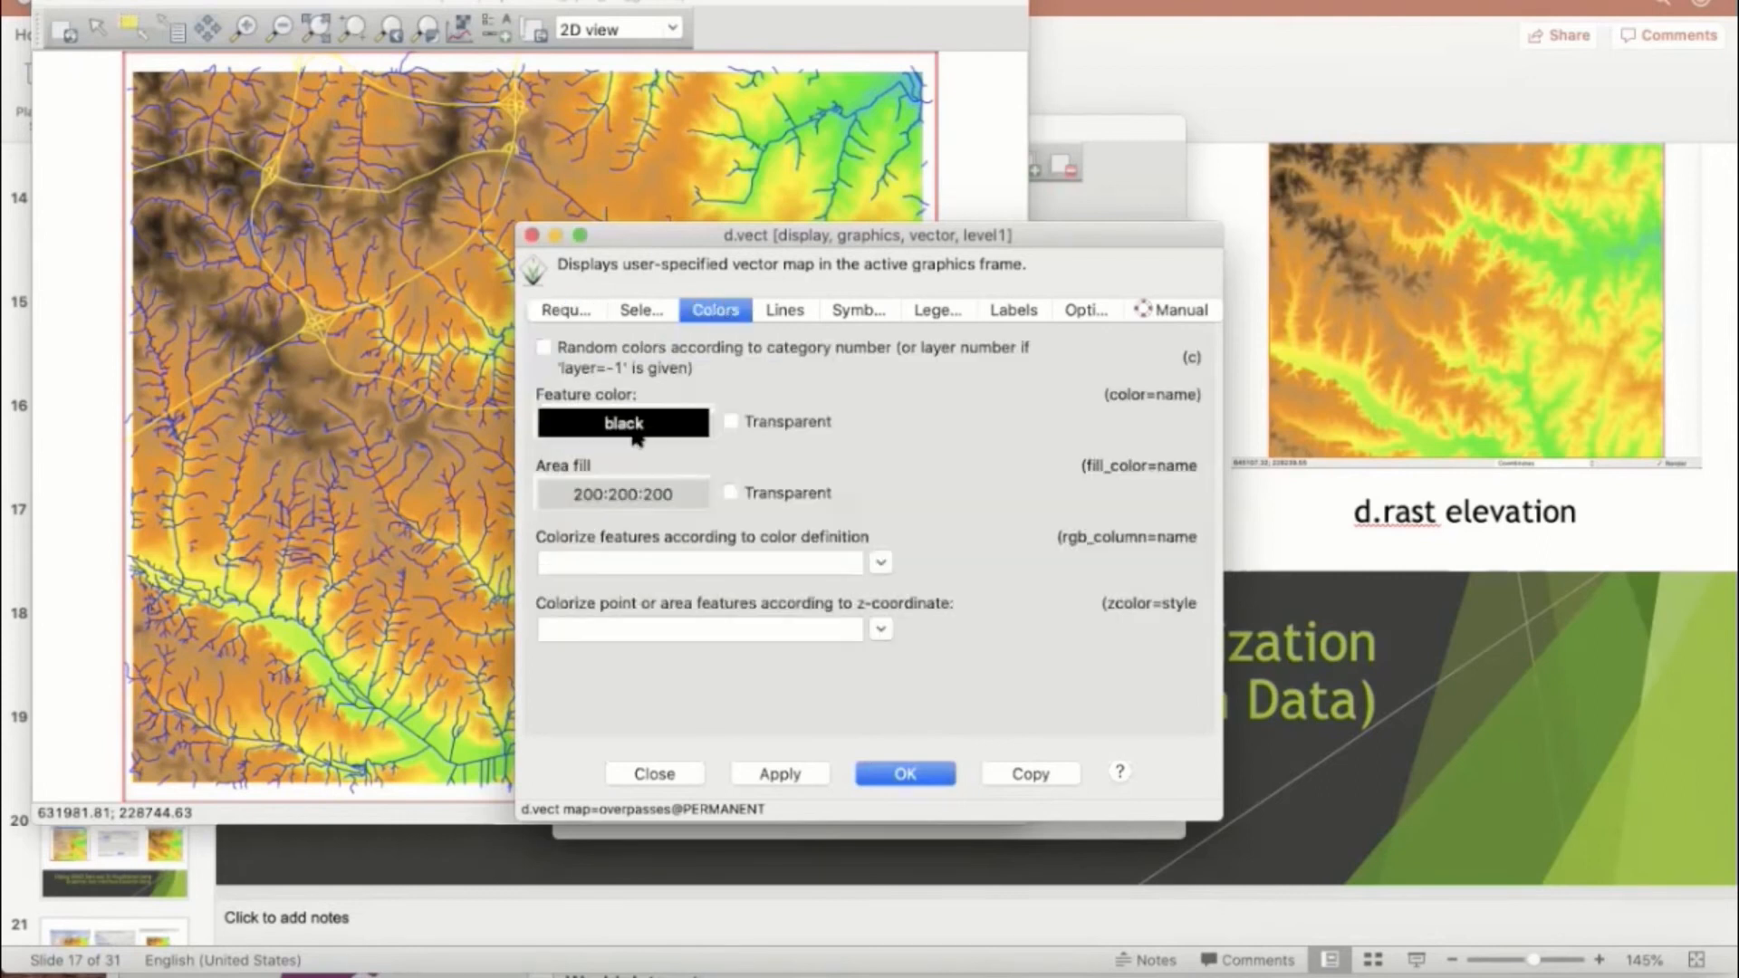
click(634, 433)
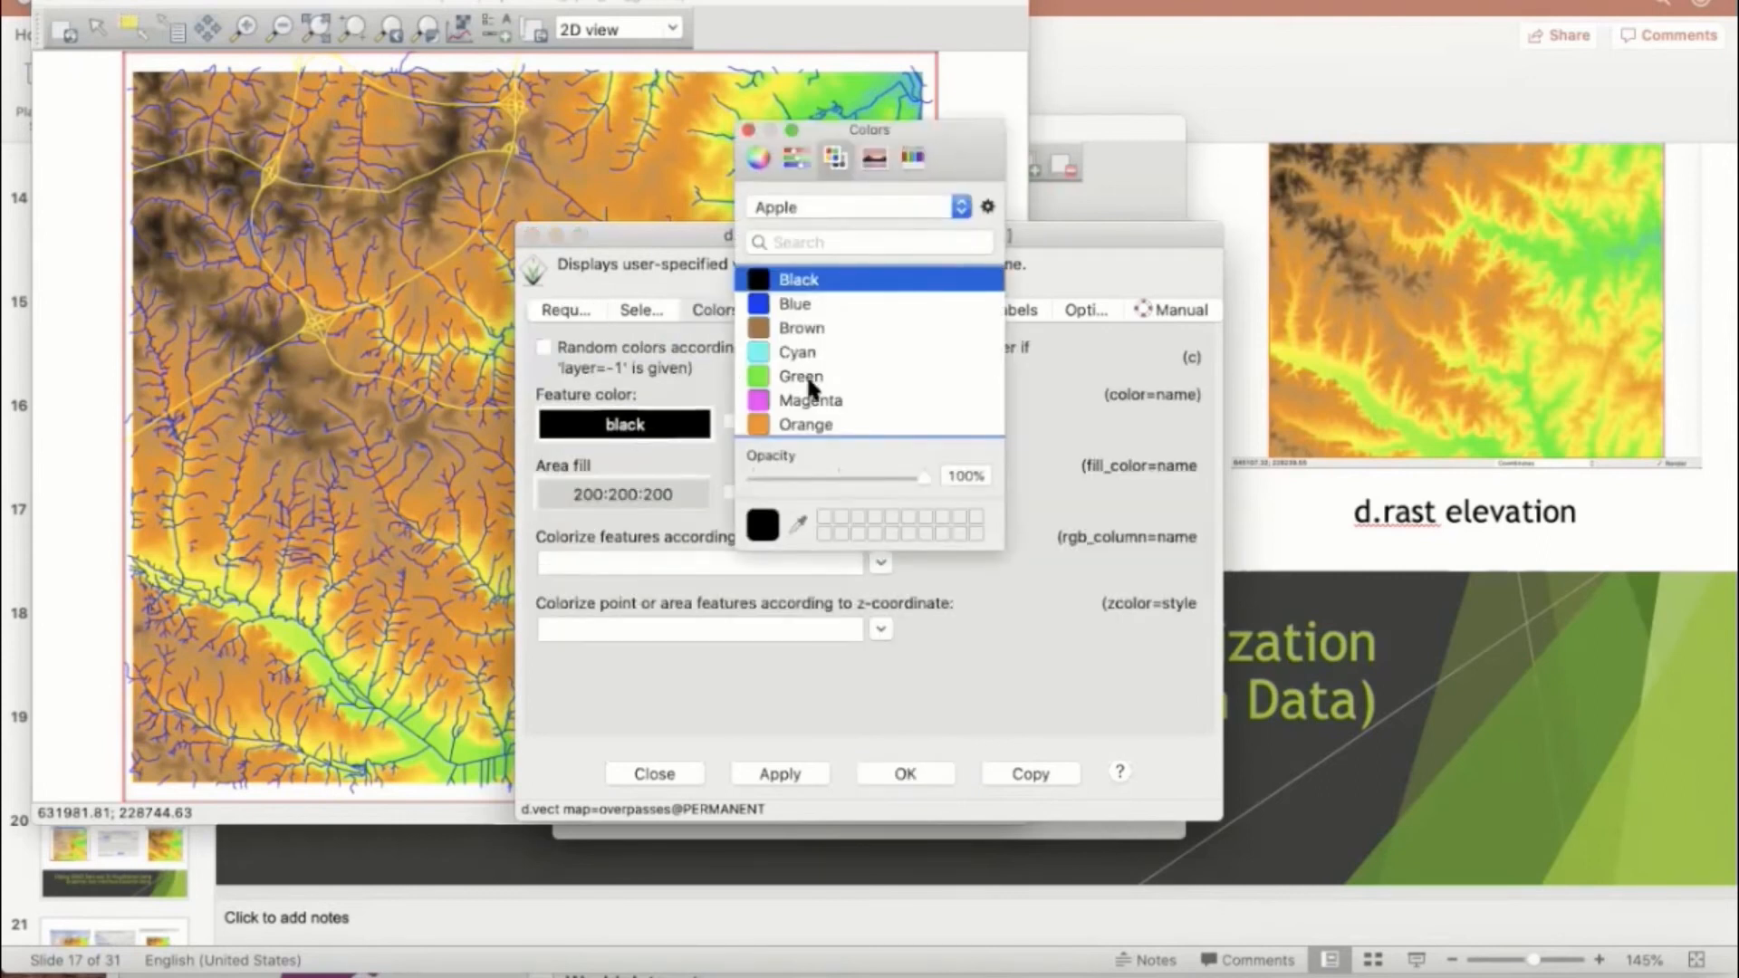
scroll(812, 380, down, 2)
click(788, 413)
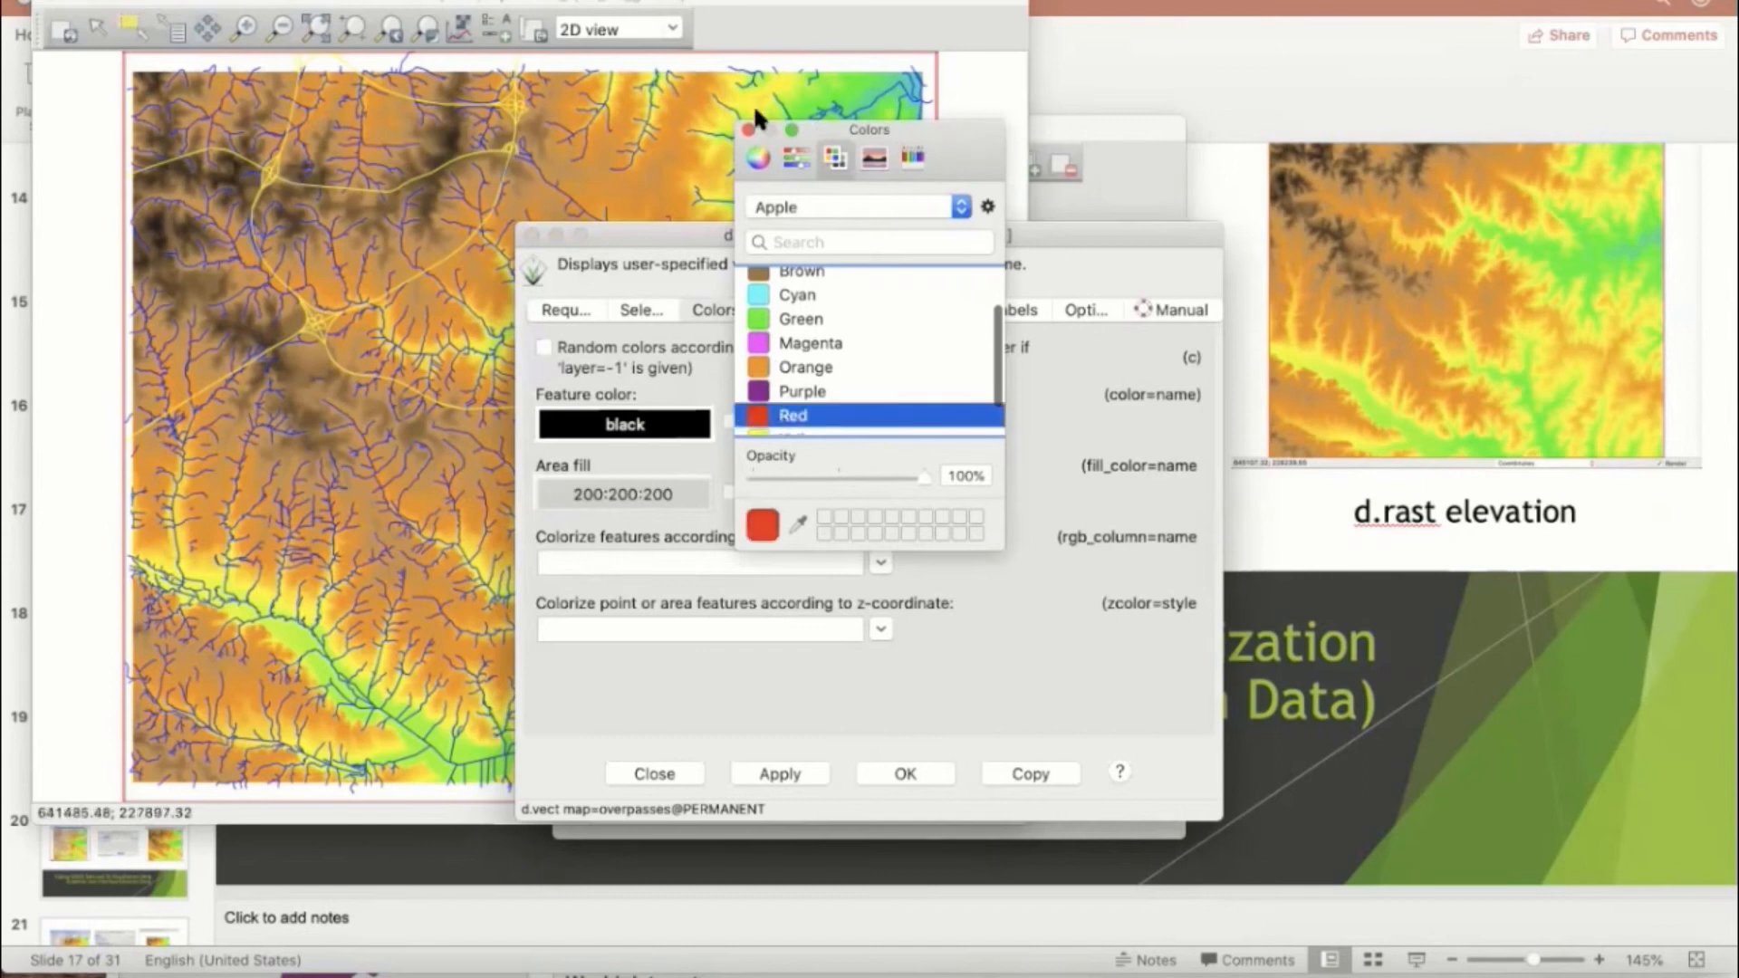
click(748, 129)
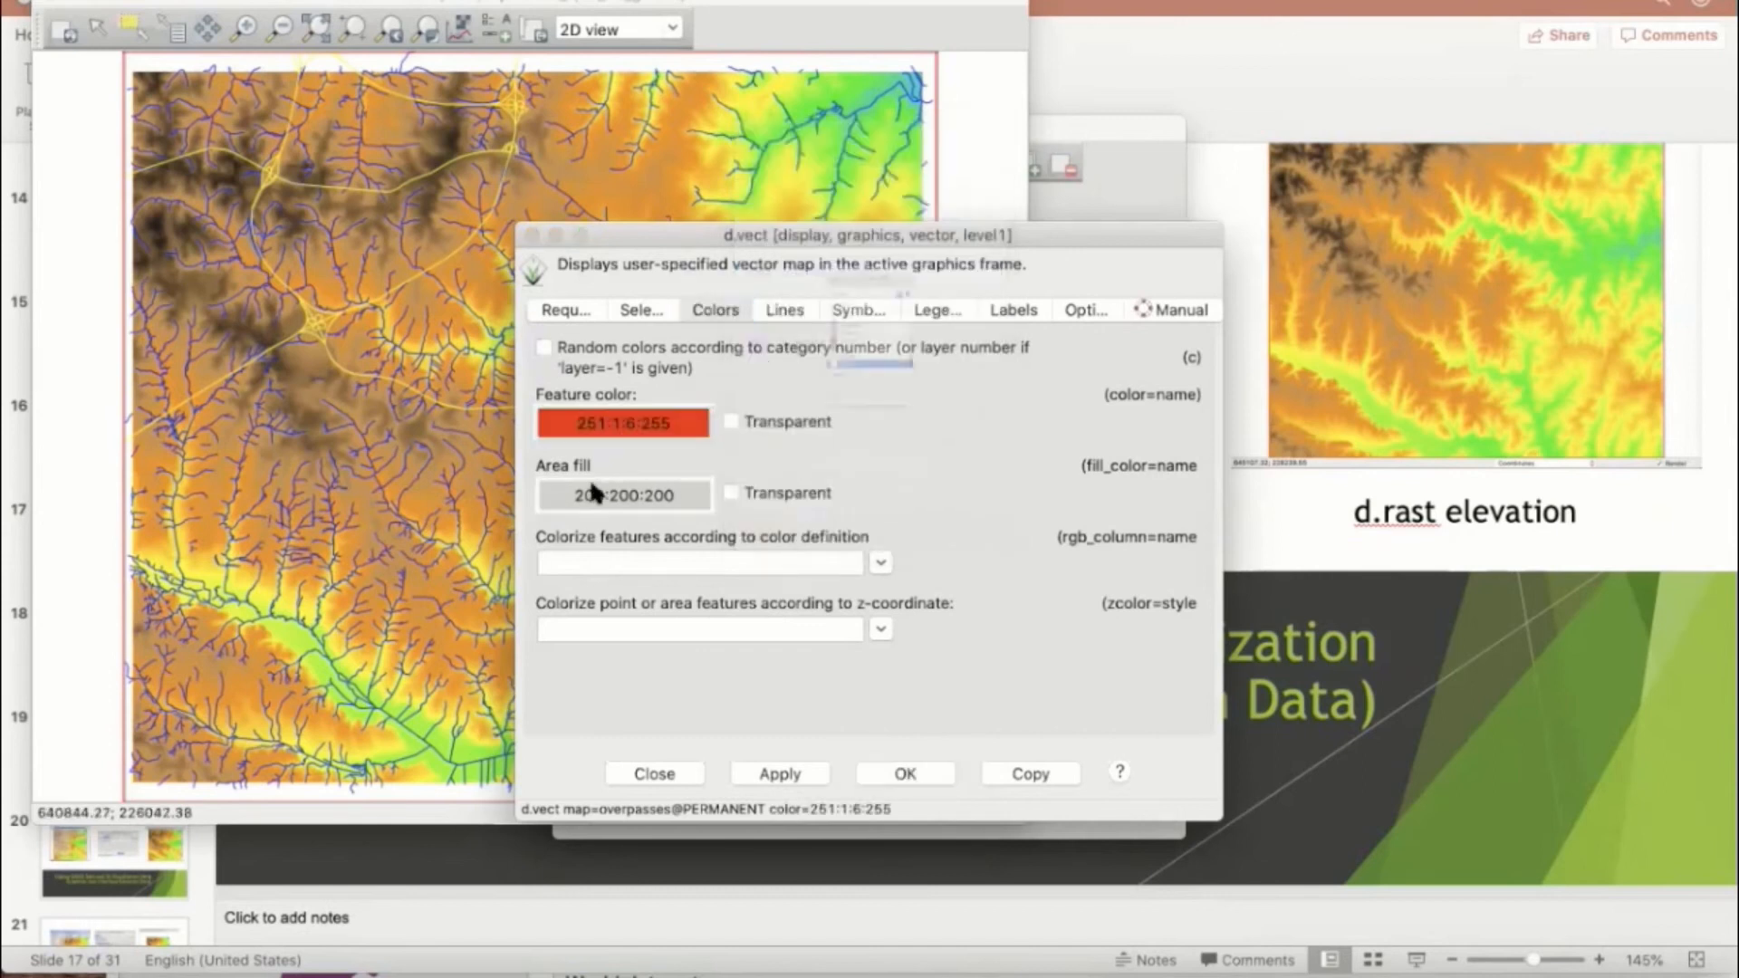
click(623, 495)
click(780, 375)
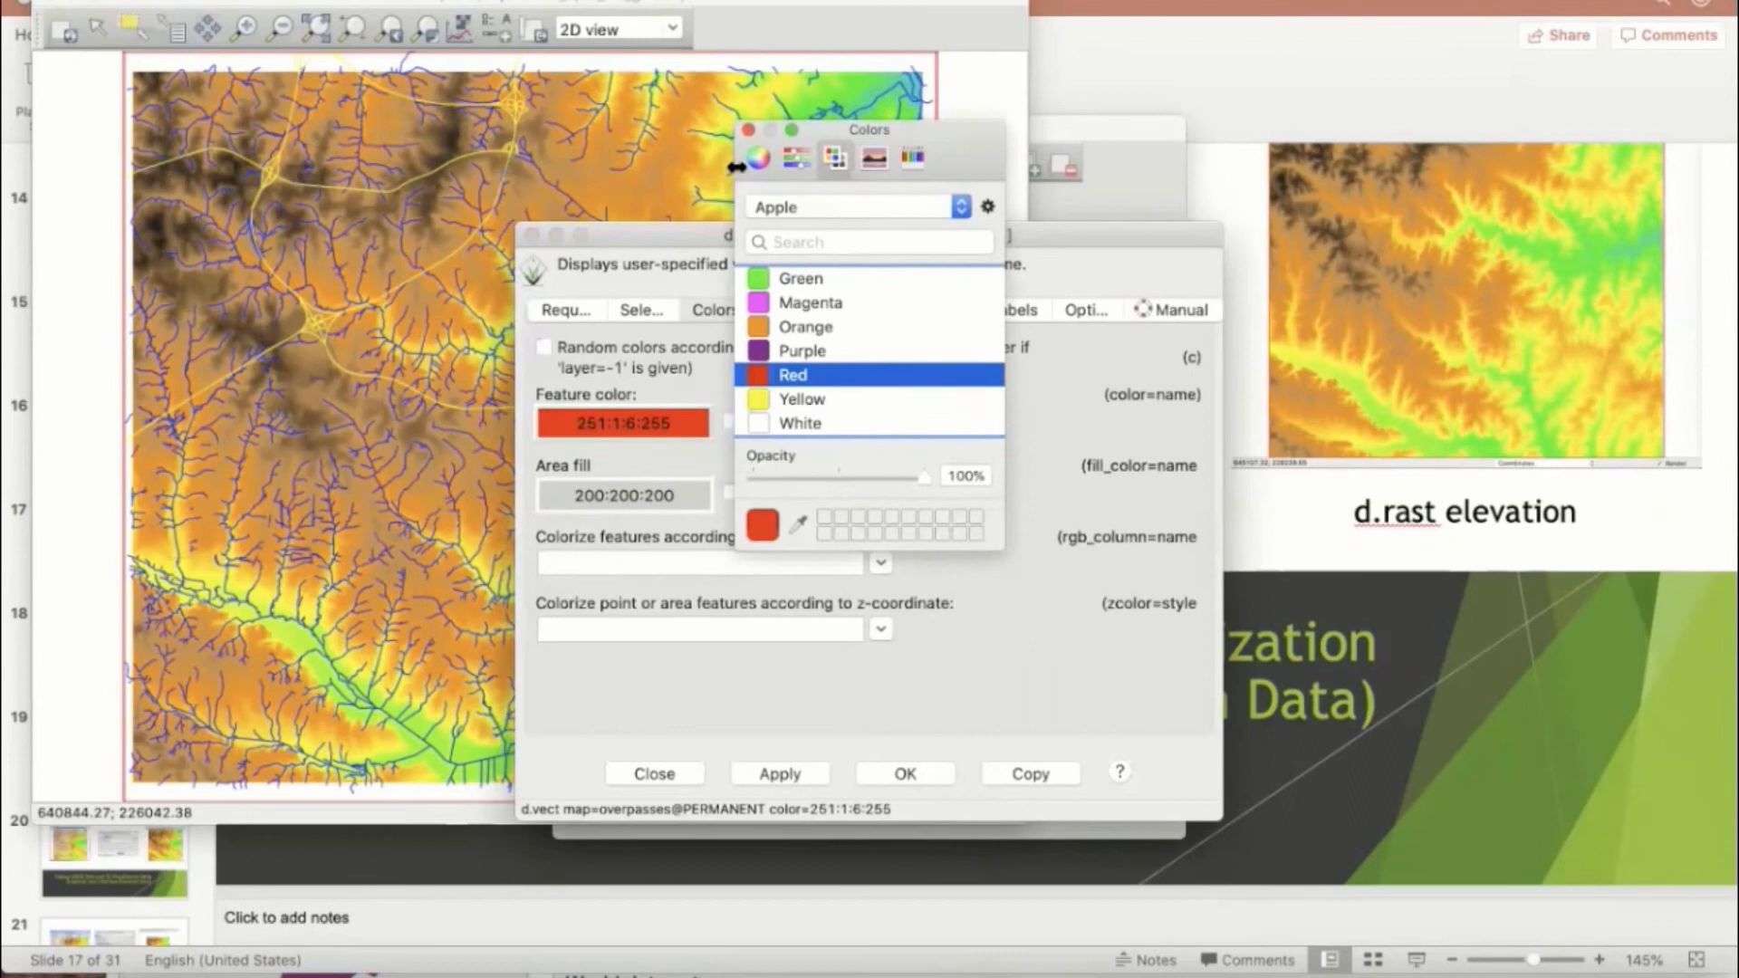
click(748, 129)
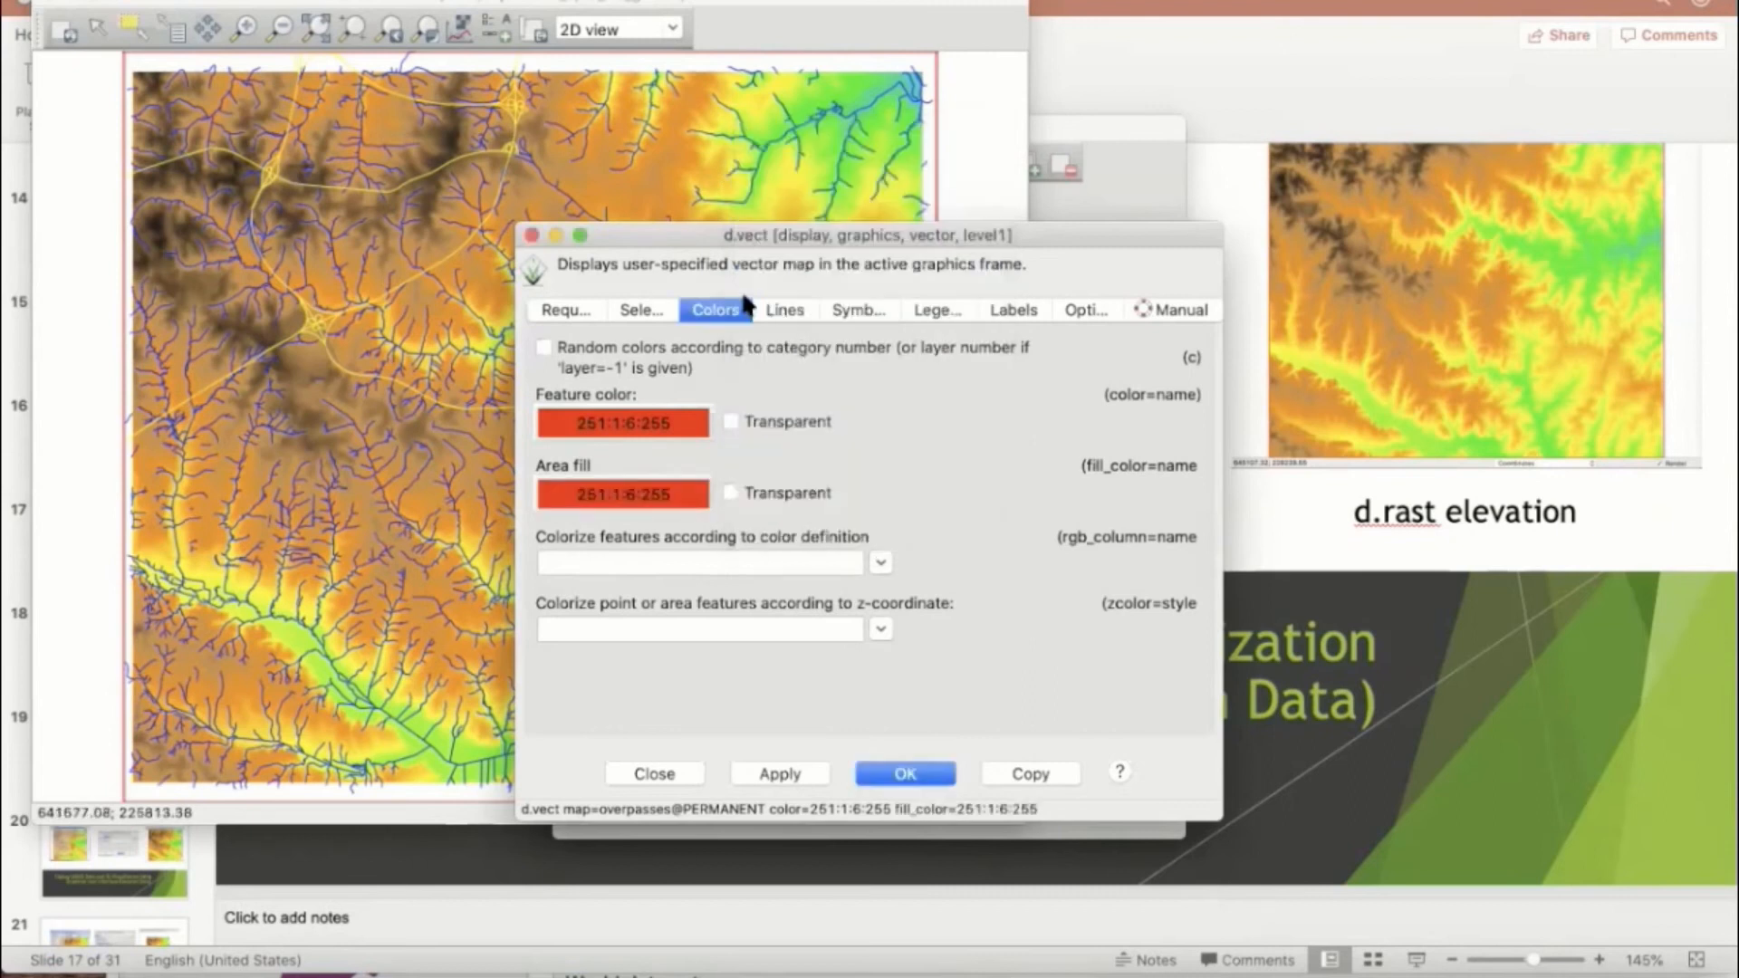
Step: Give the overpasses the bridge symbol from the extra directory at size 10, and apply and accept the layer settings
click(856, 311)
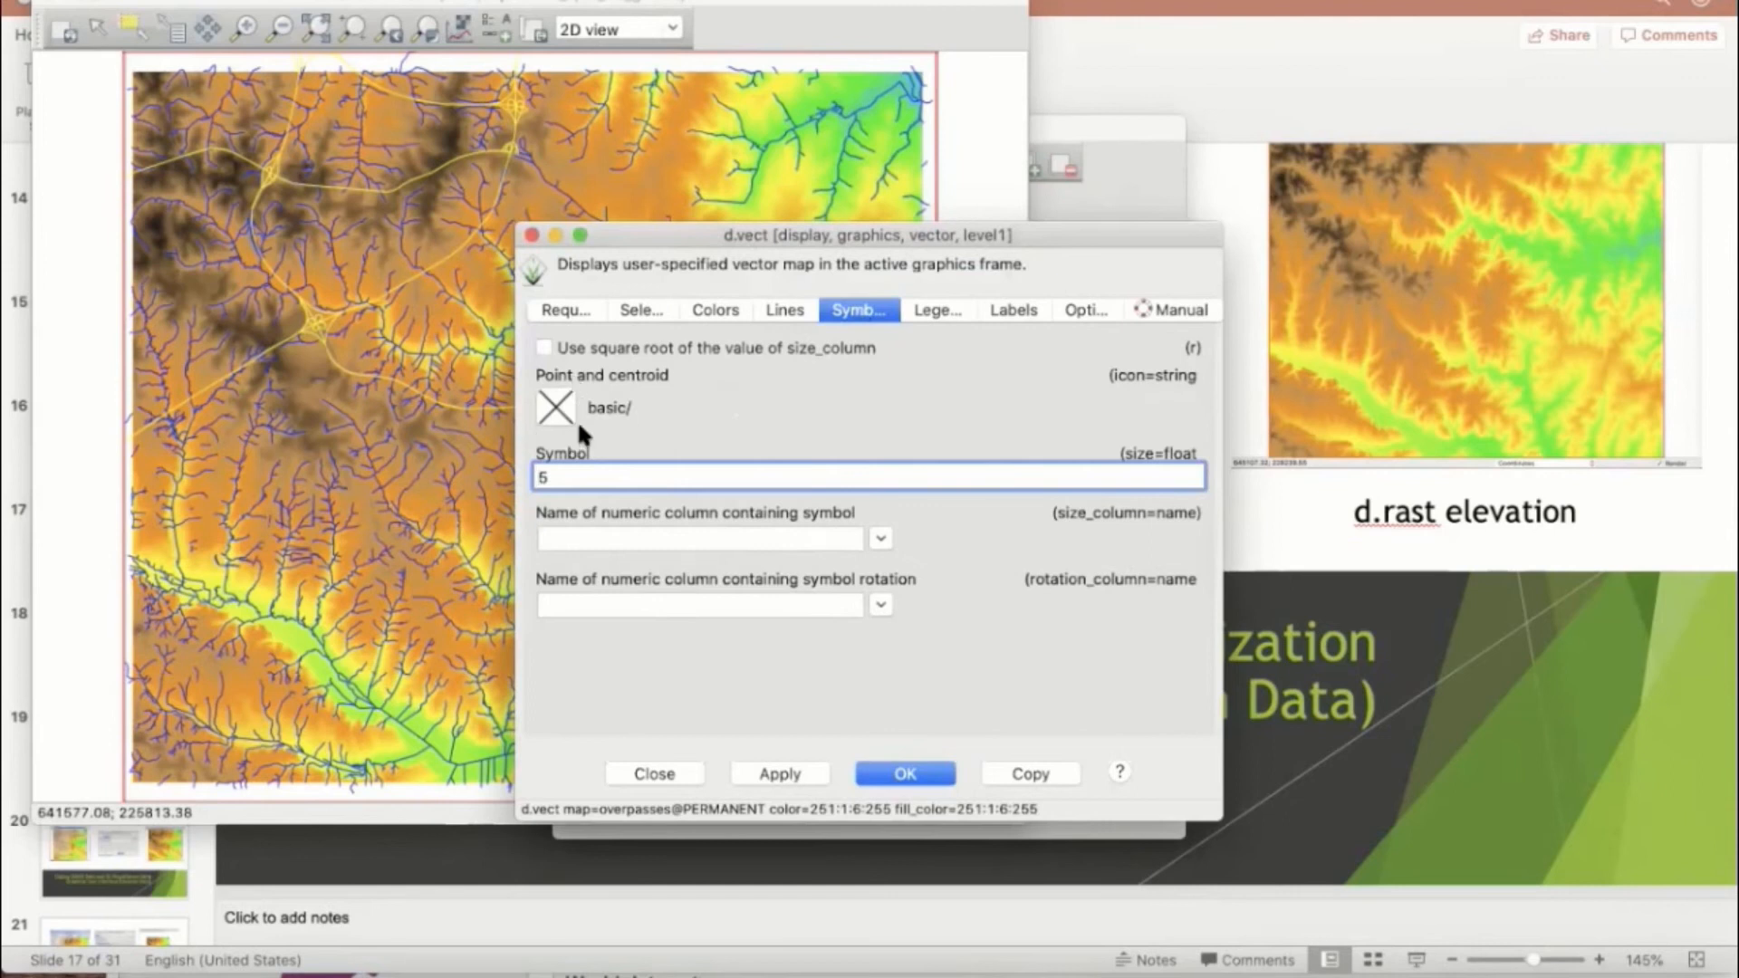
click(557, 407)
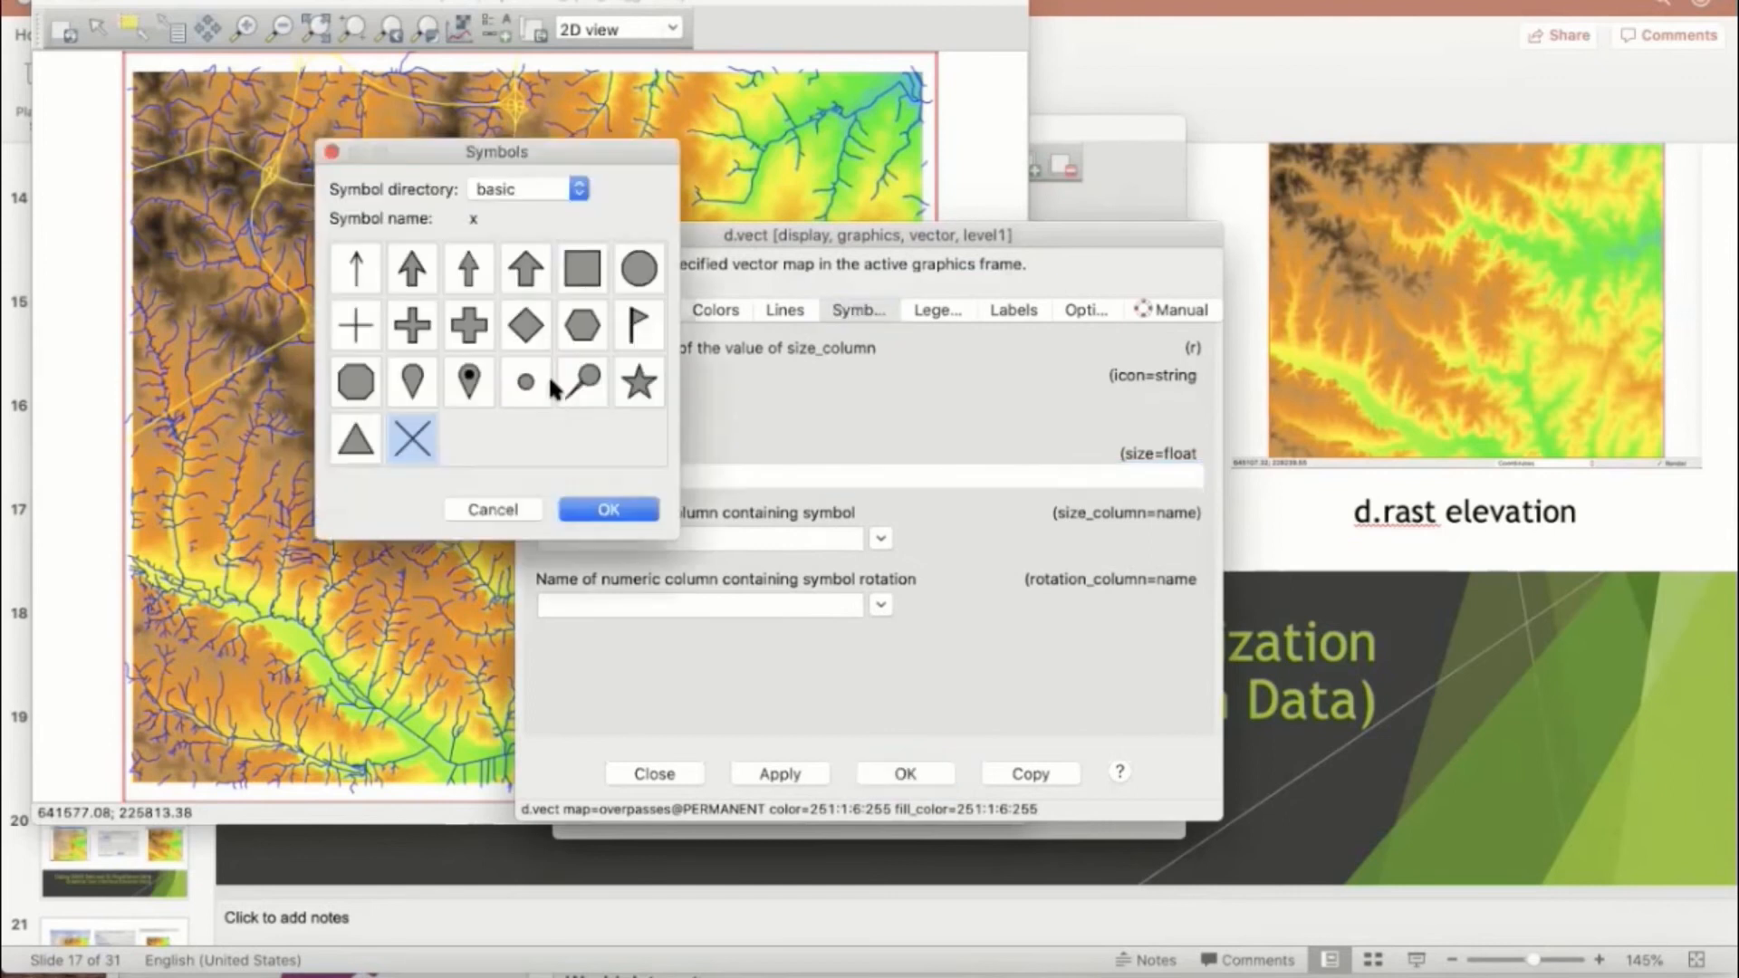
click(560, 187)
click(537, 238)
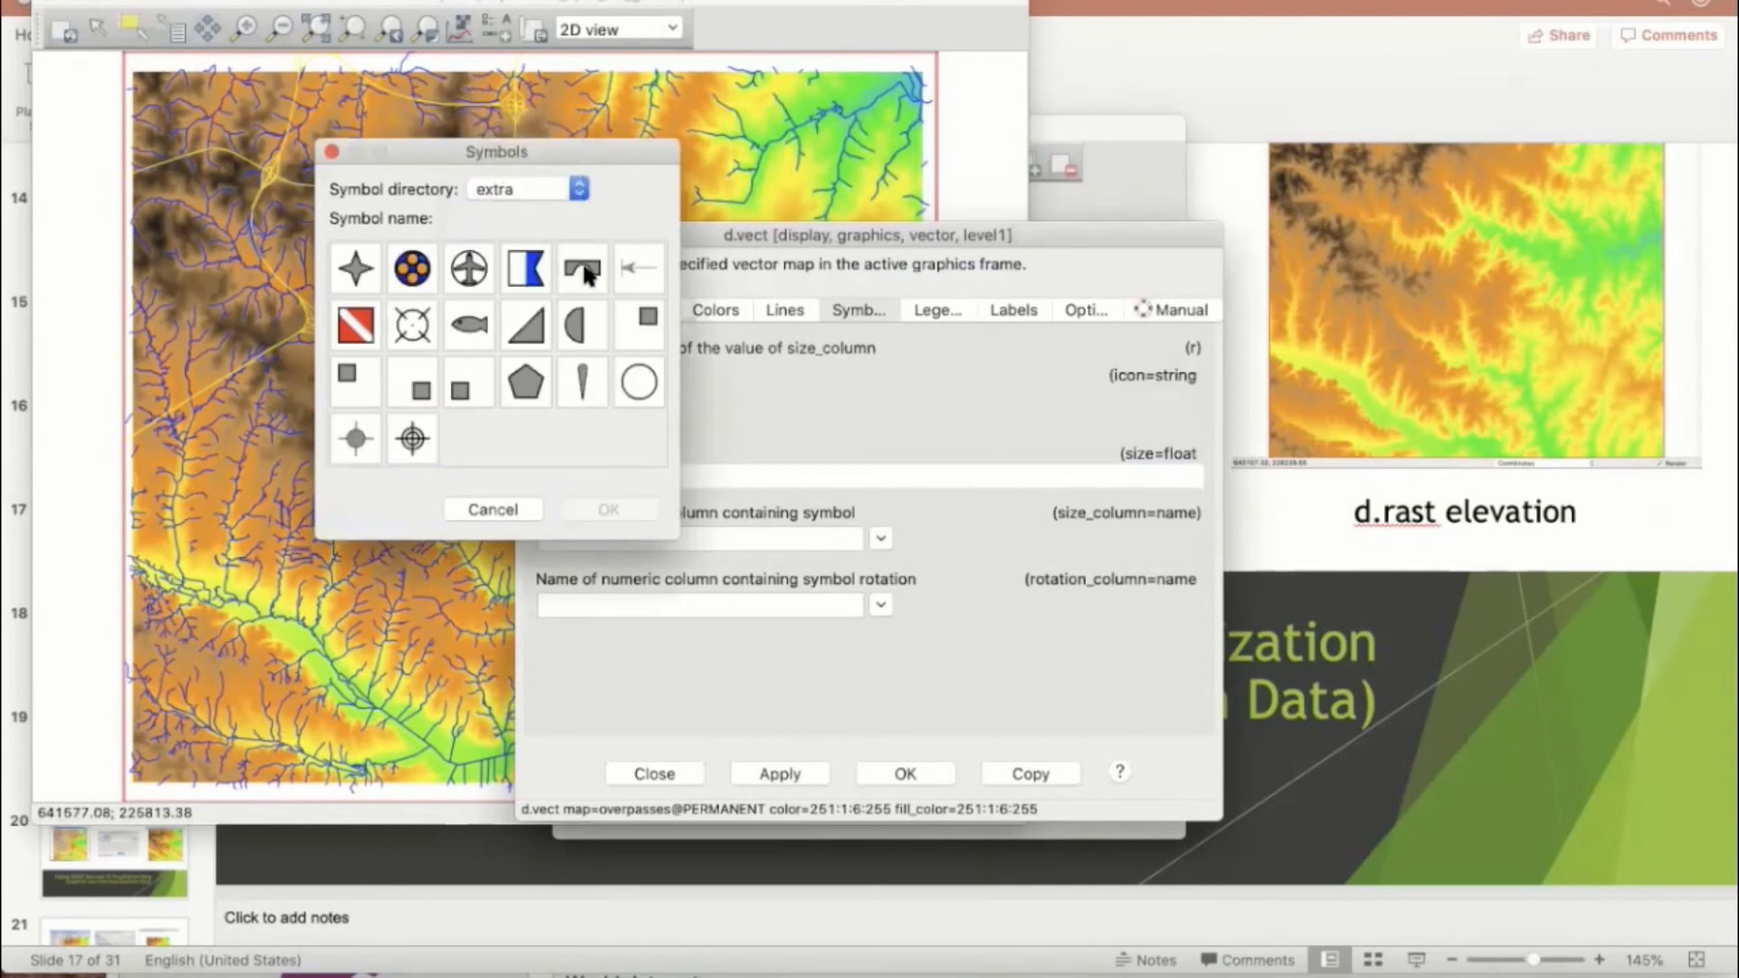
click(587, 275)
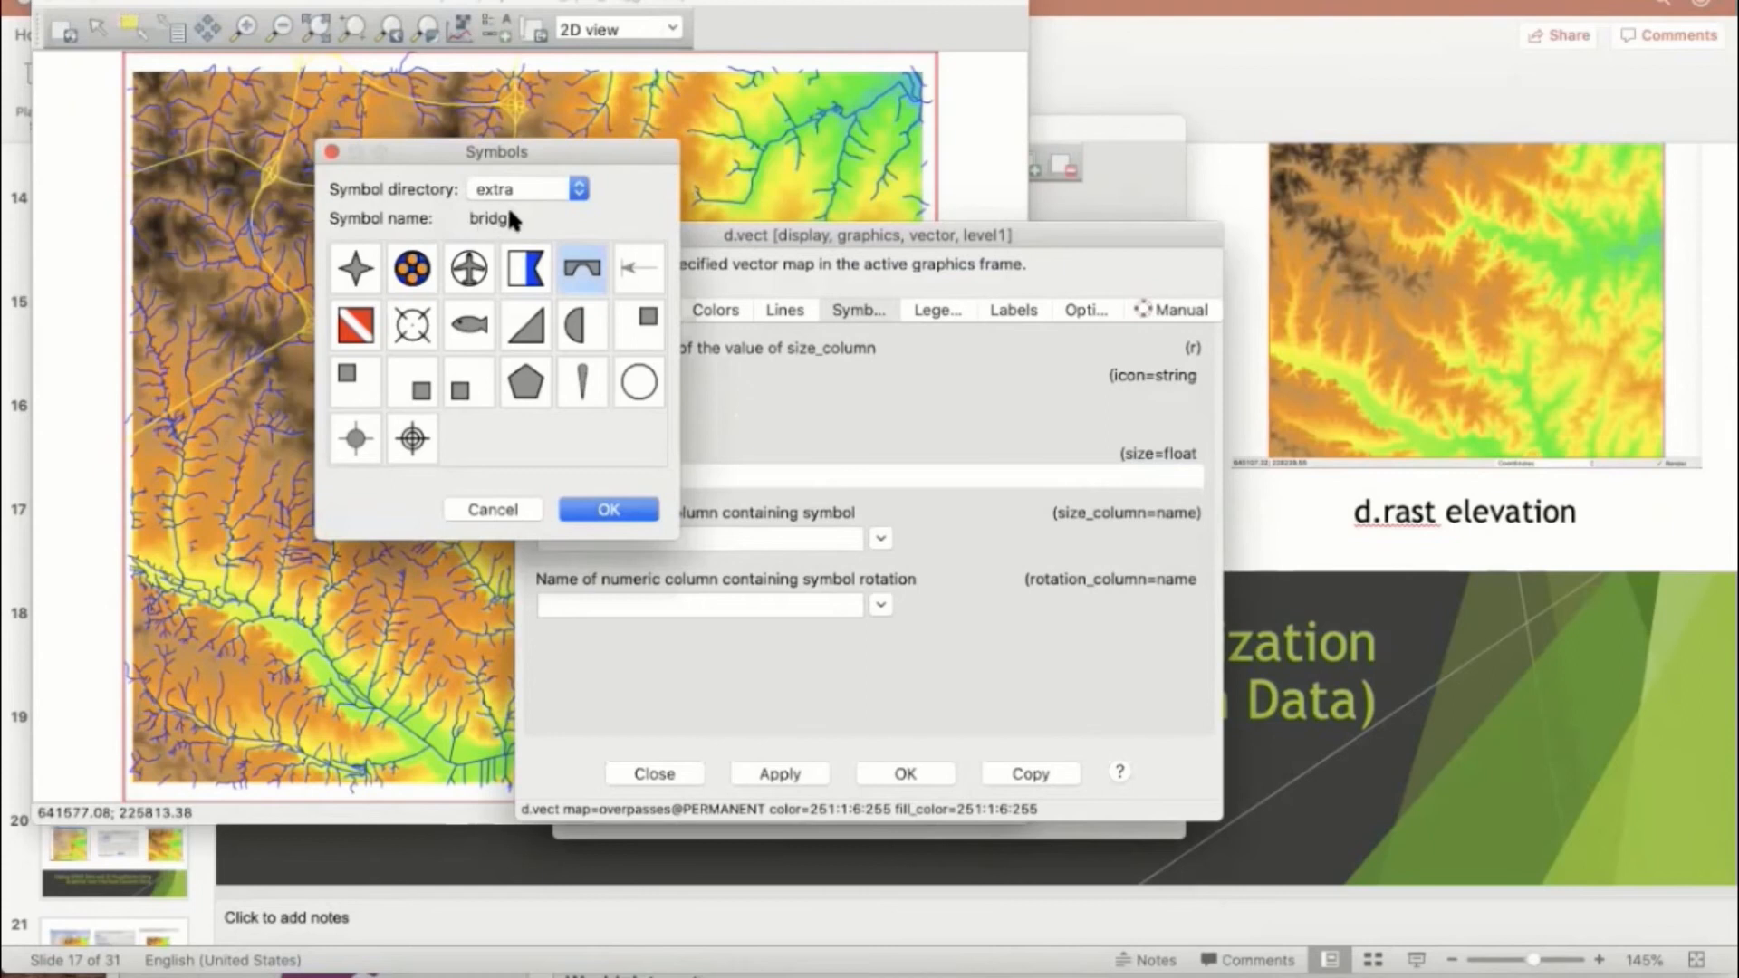
click(608, 510)
click(540, 477)
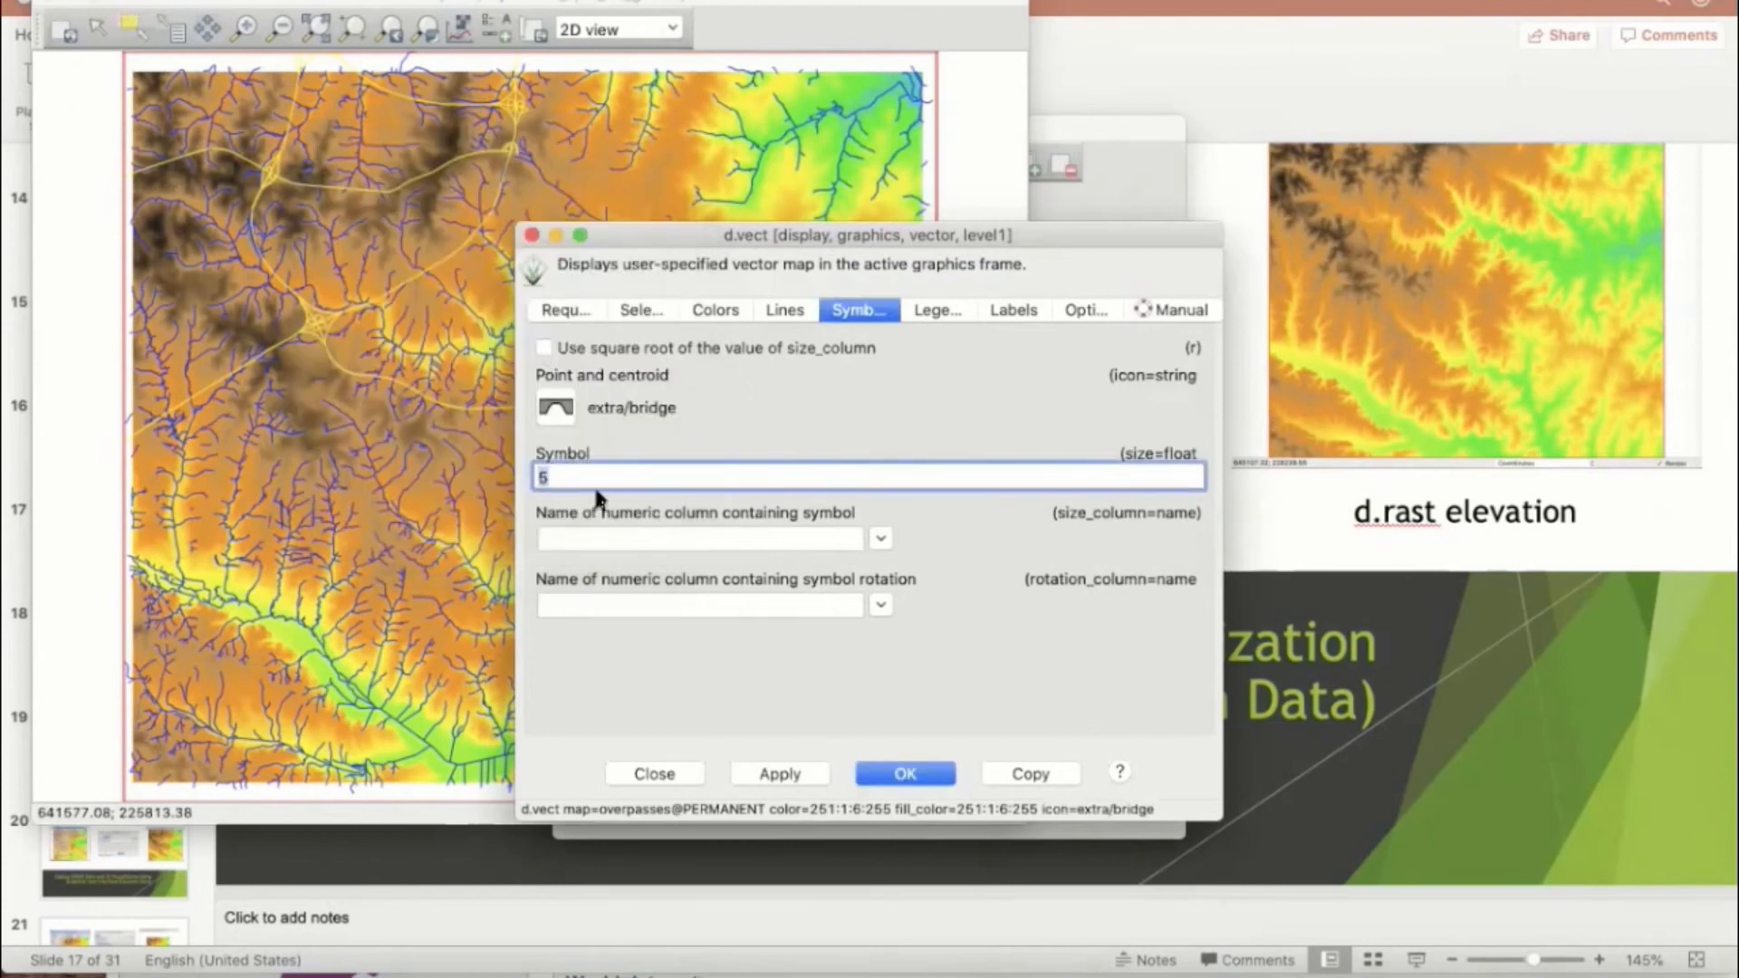
text(10)
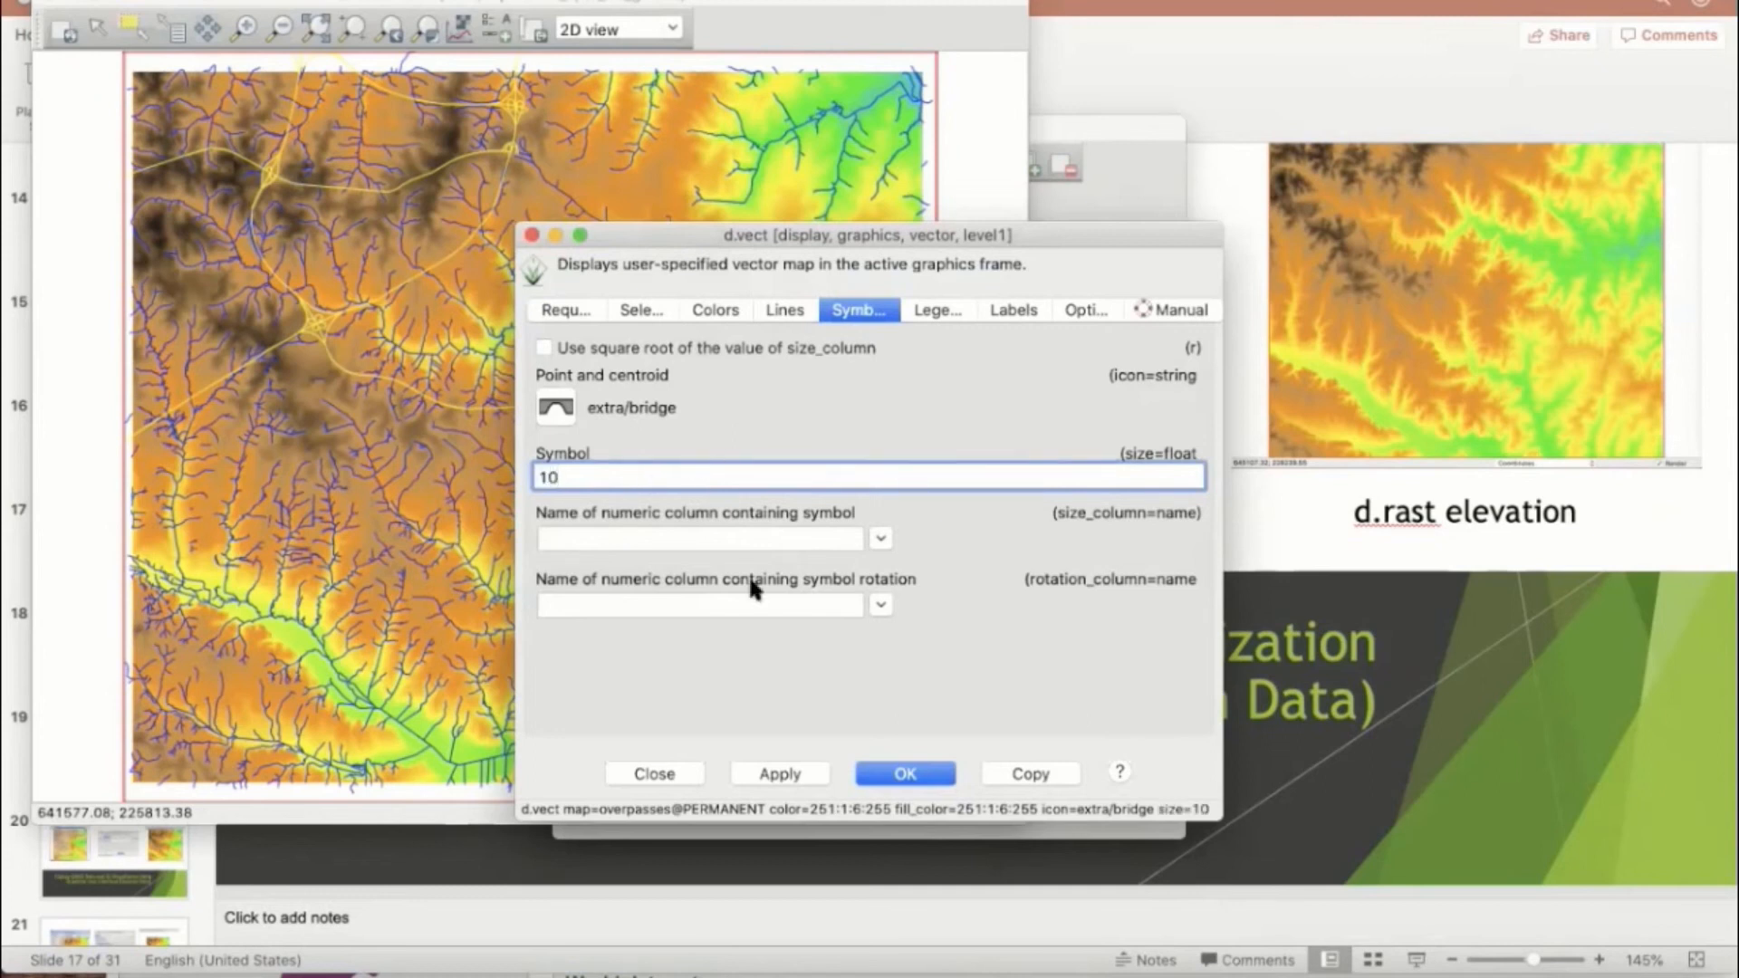
click(804, 776)
click(916, 770)
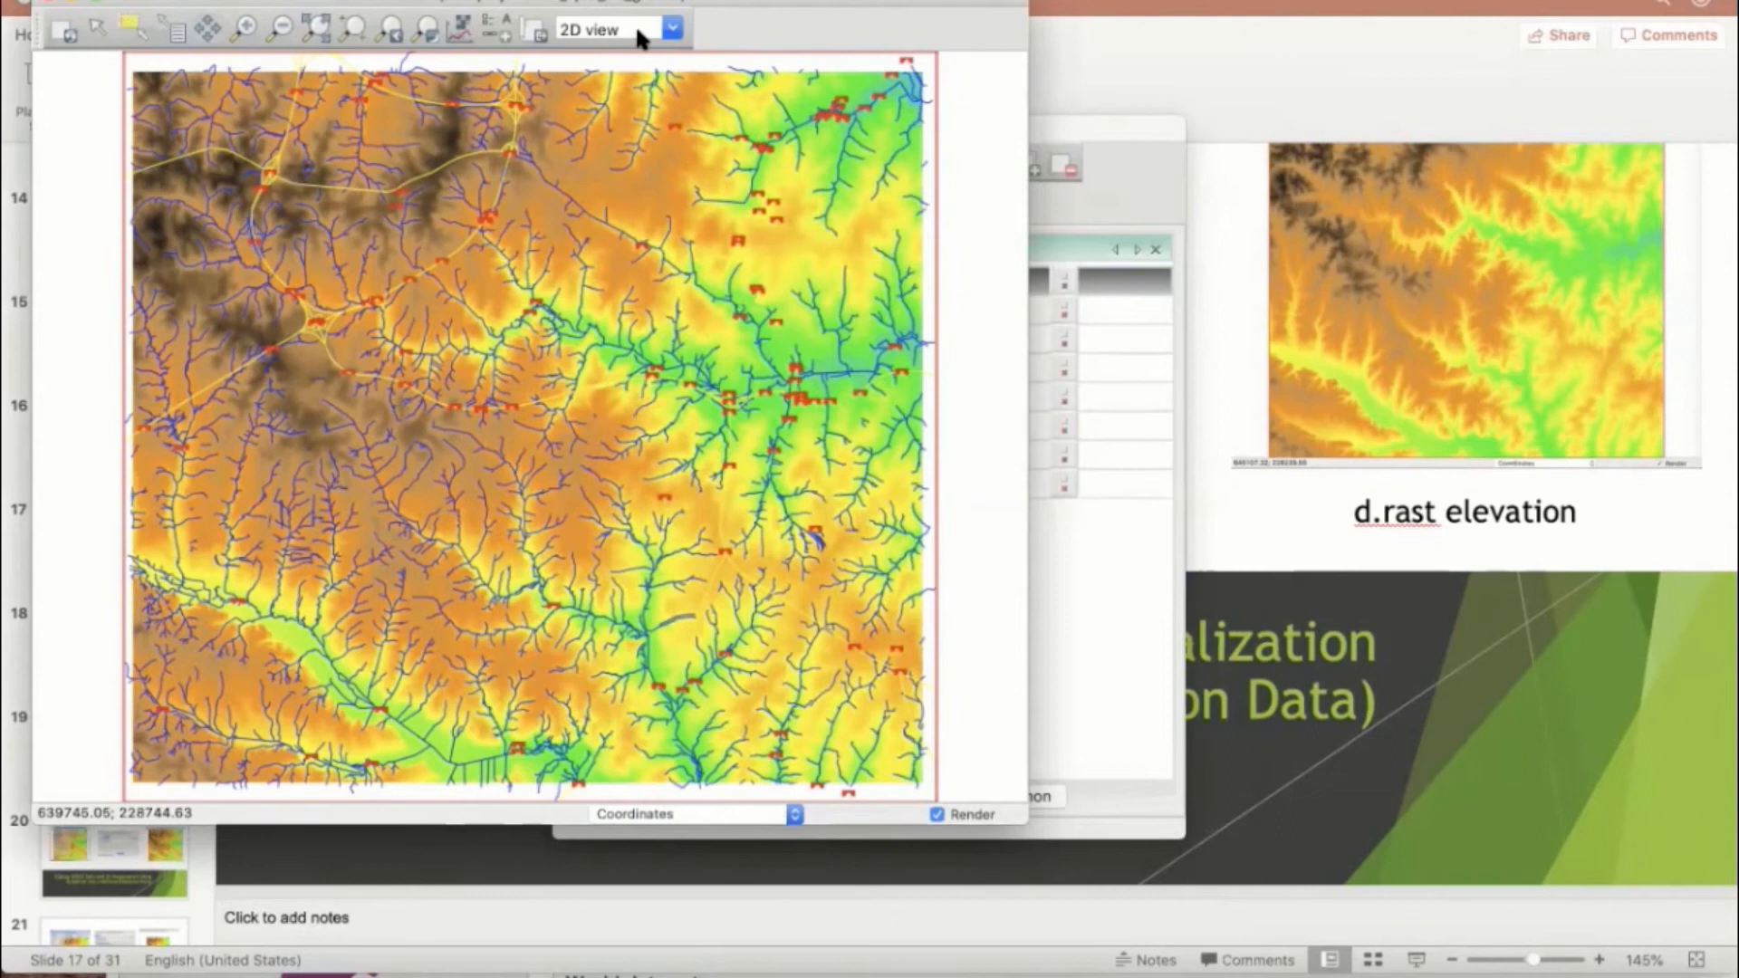
Step: Switch the map display to 3D view and pan the terrain into the middle of the display
click(675, 30)
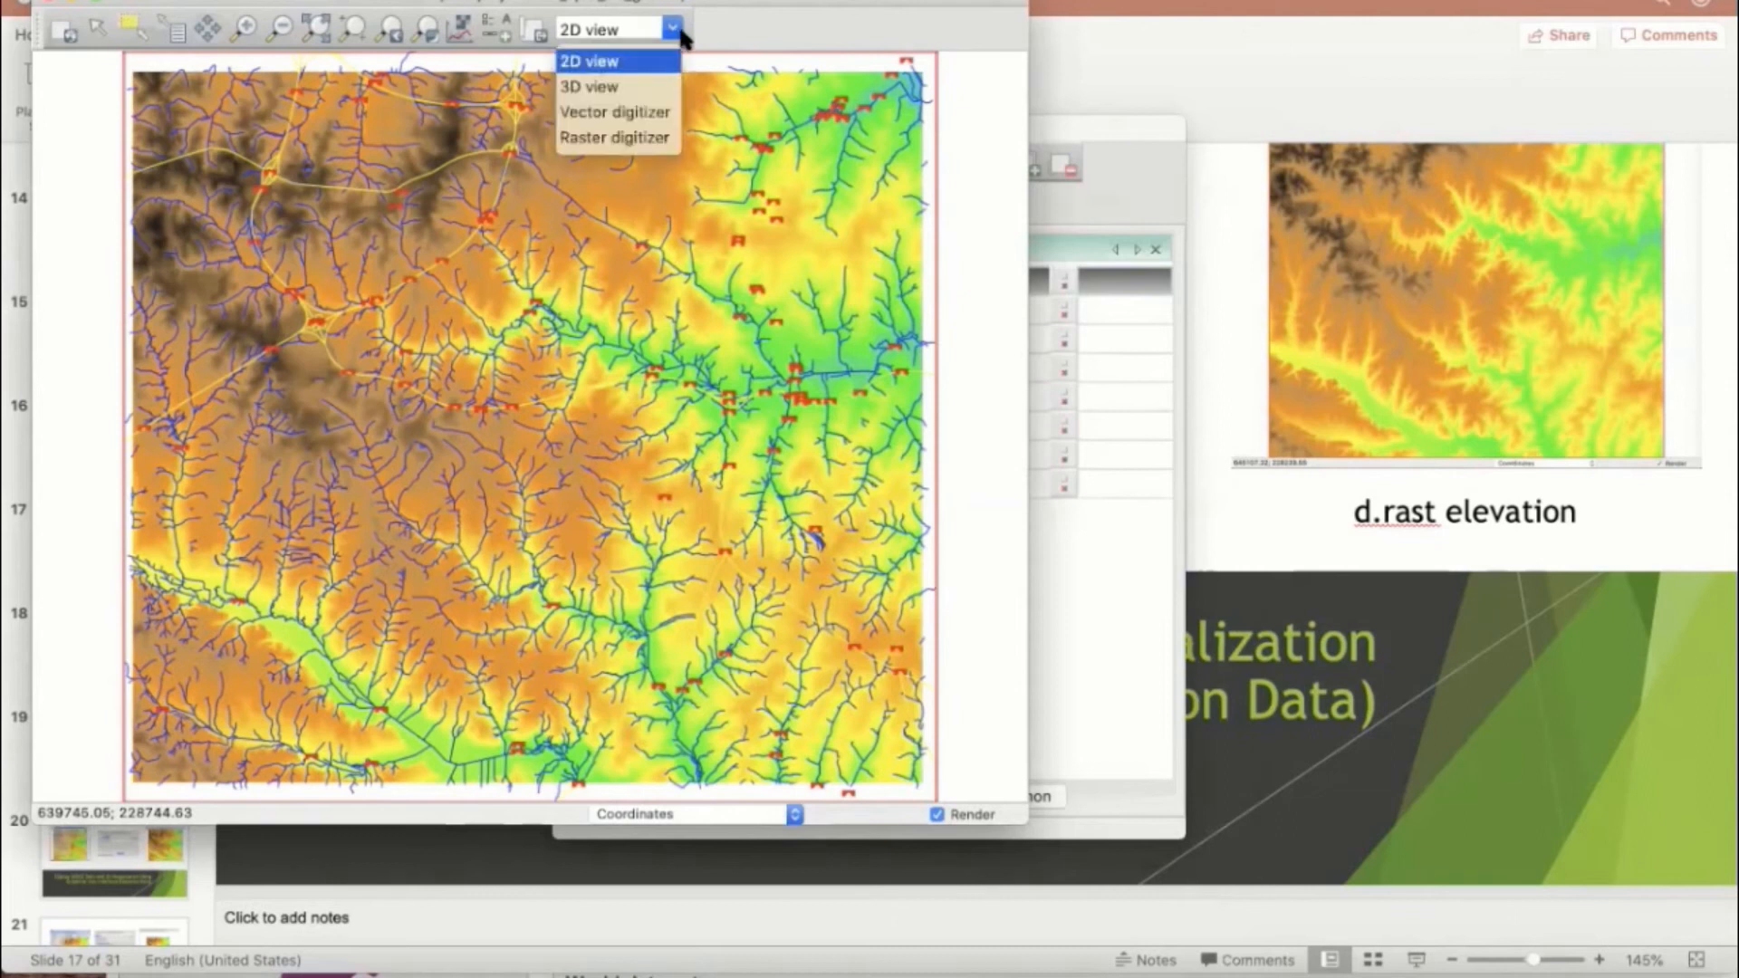
click(600, 88)
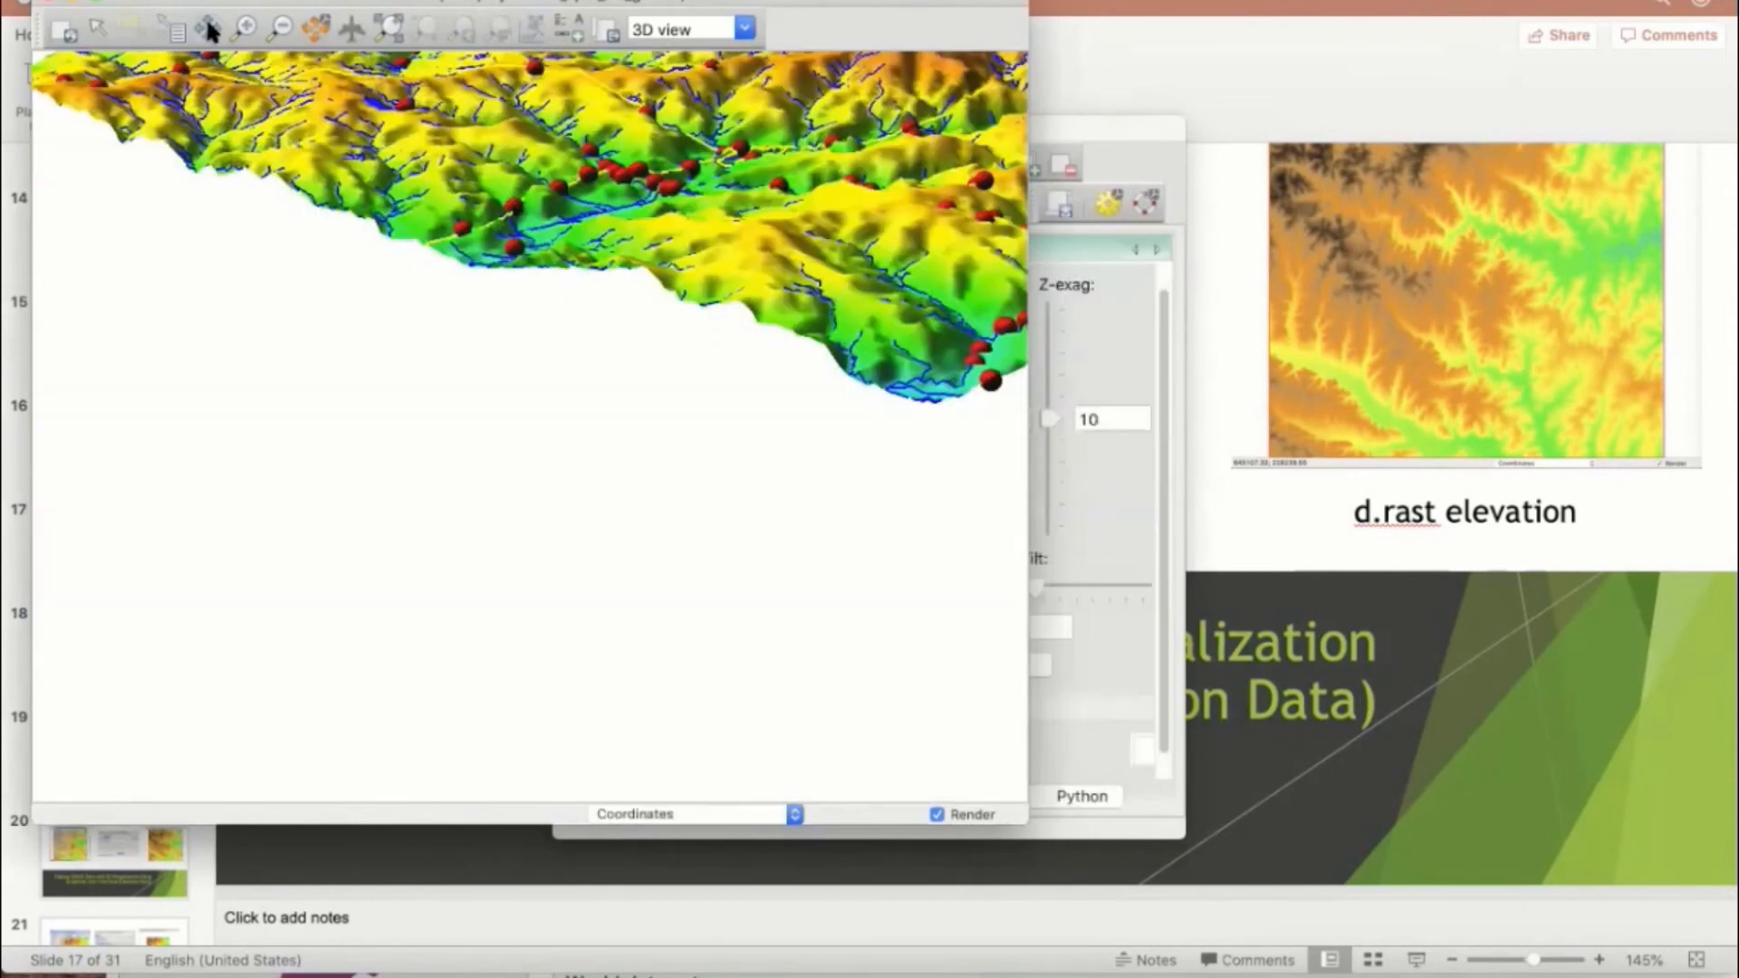
click(208, 33)
drag(450, 342, 252, 509)
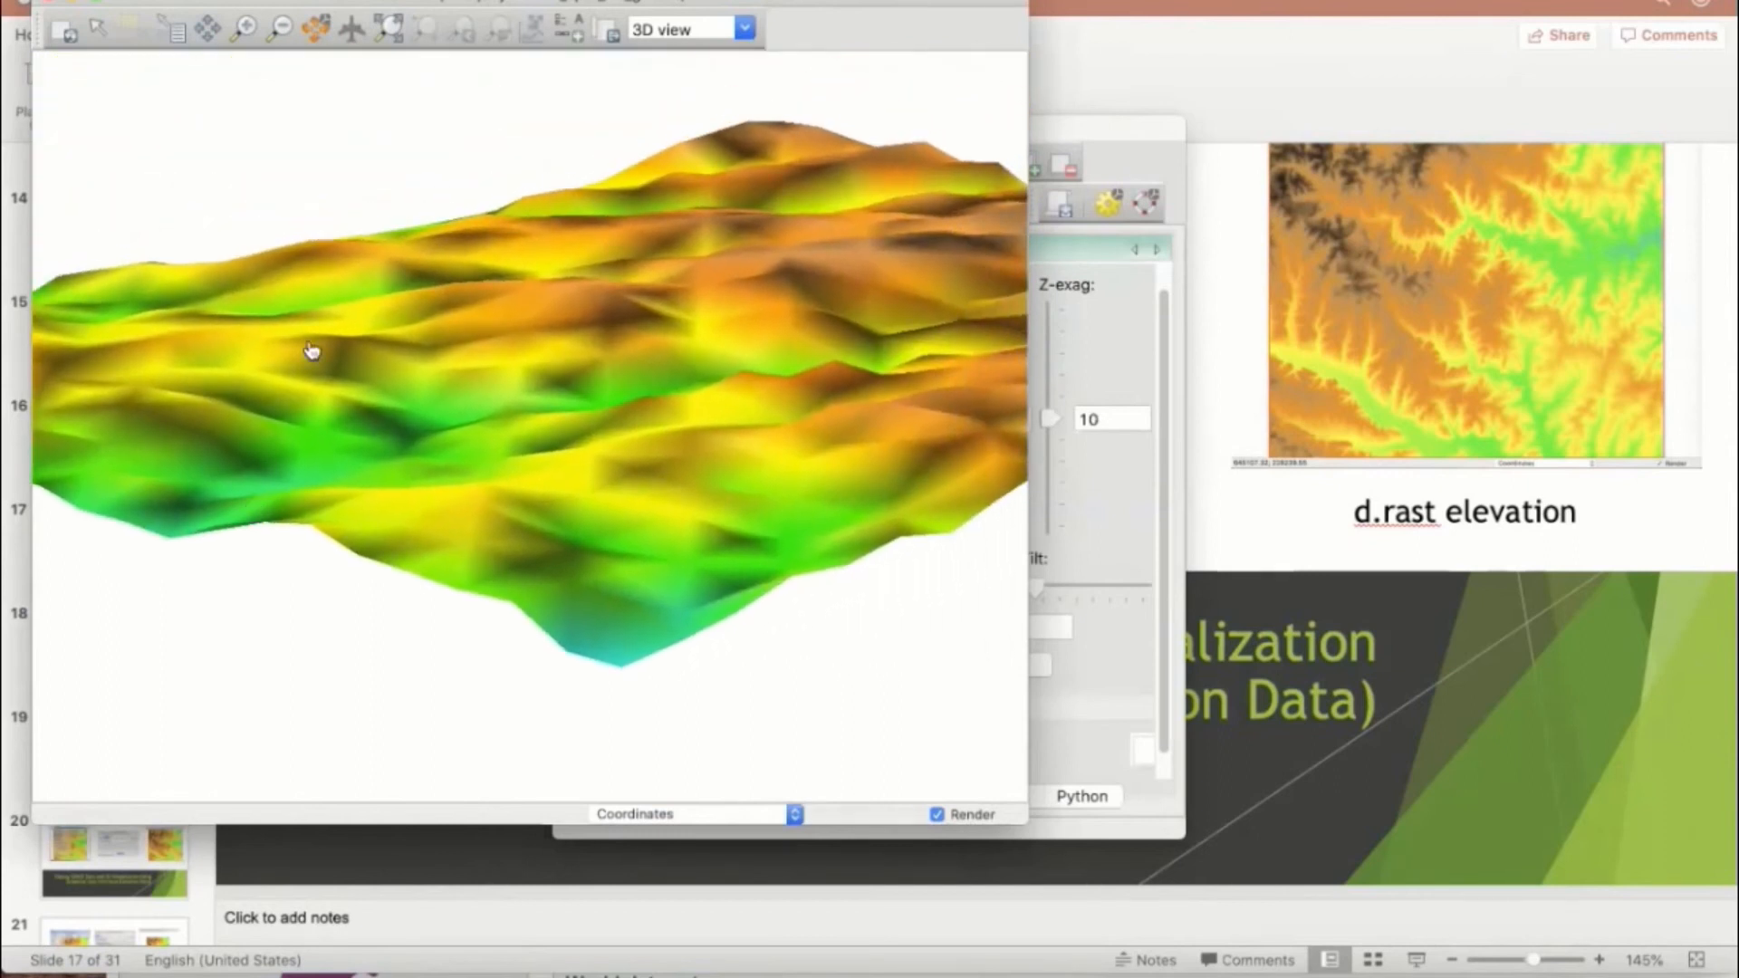
Step: Rotate the 3D scene to examine the terrain with its streams, roads and overpasses from several sides
click(318, 31)
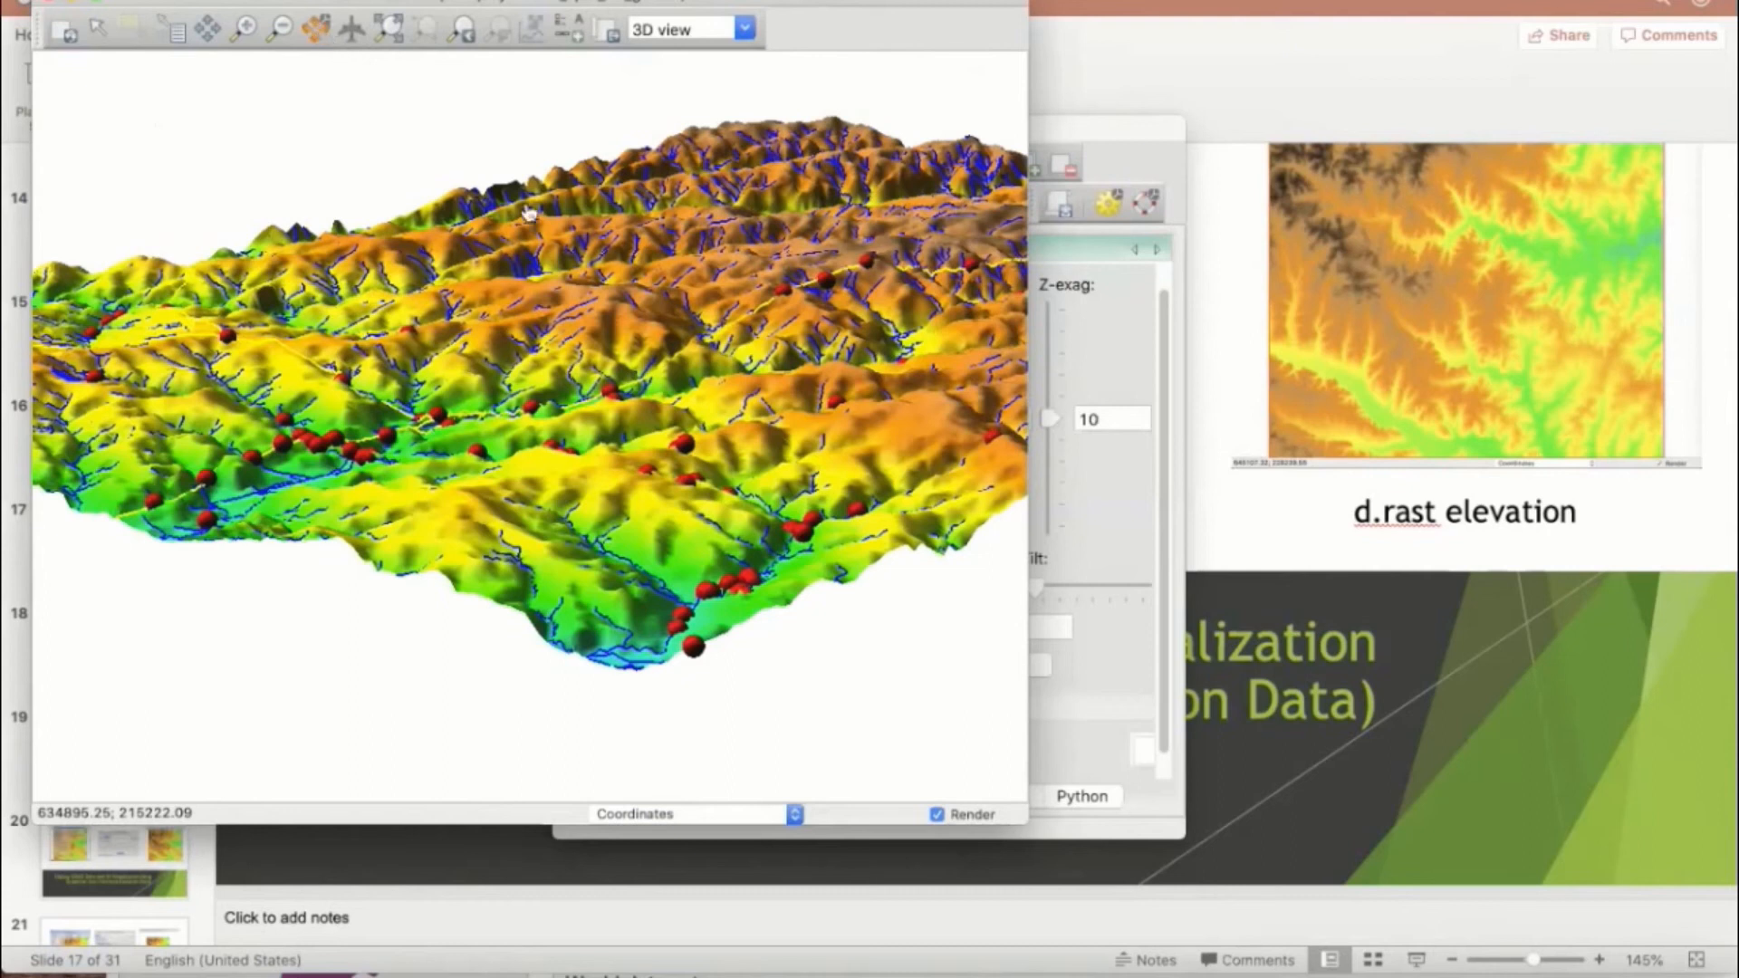
drag(500, 293, 396, 280)
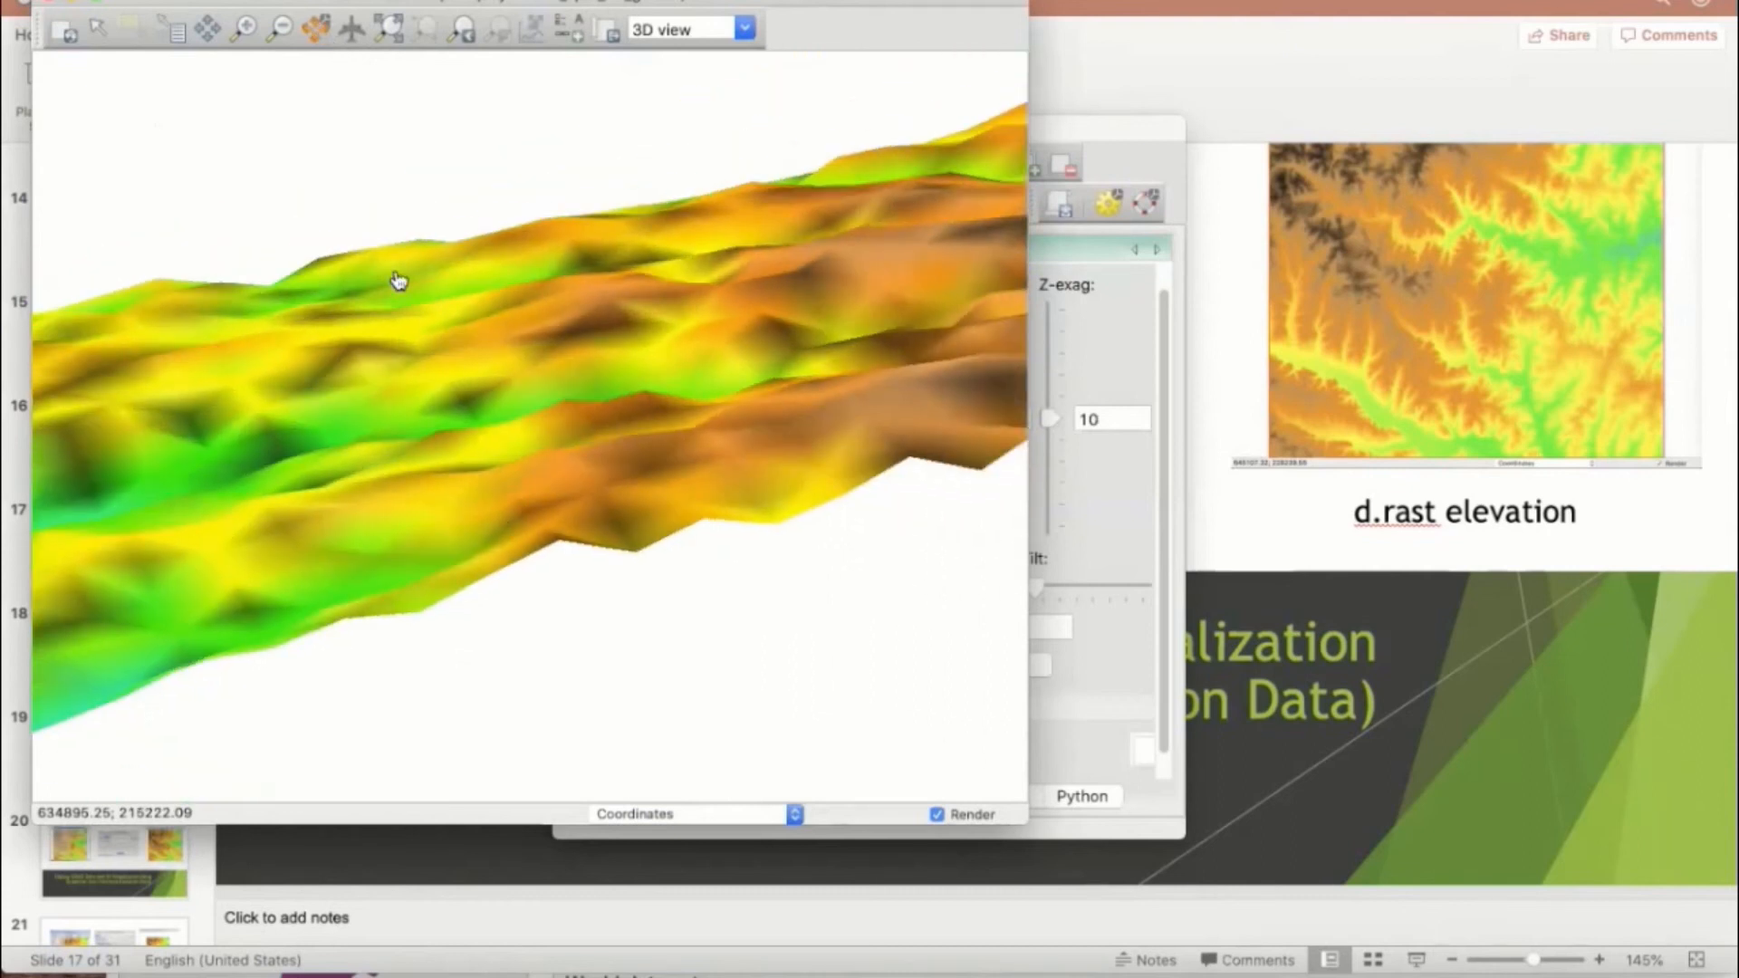
drag(589, 320, 583, 353)
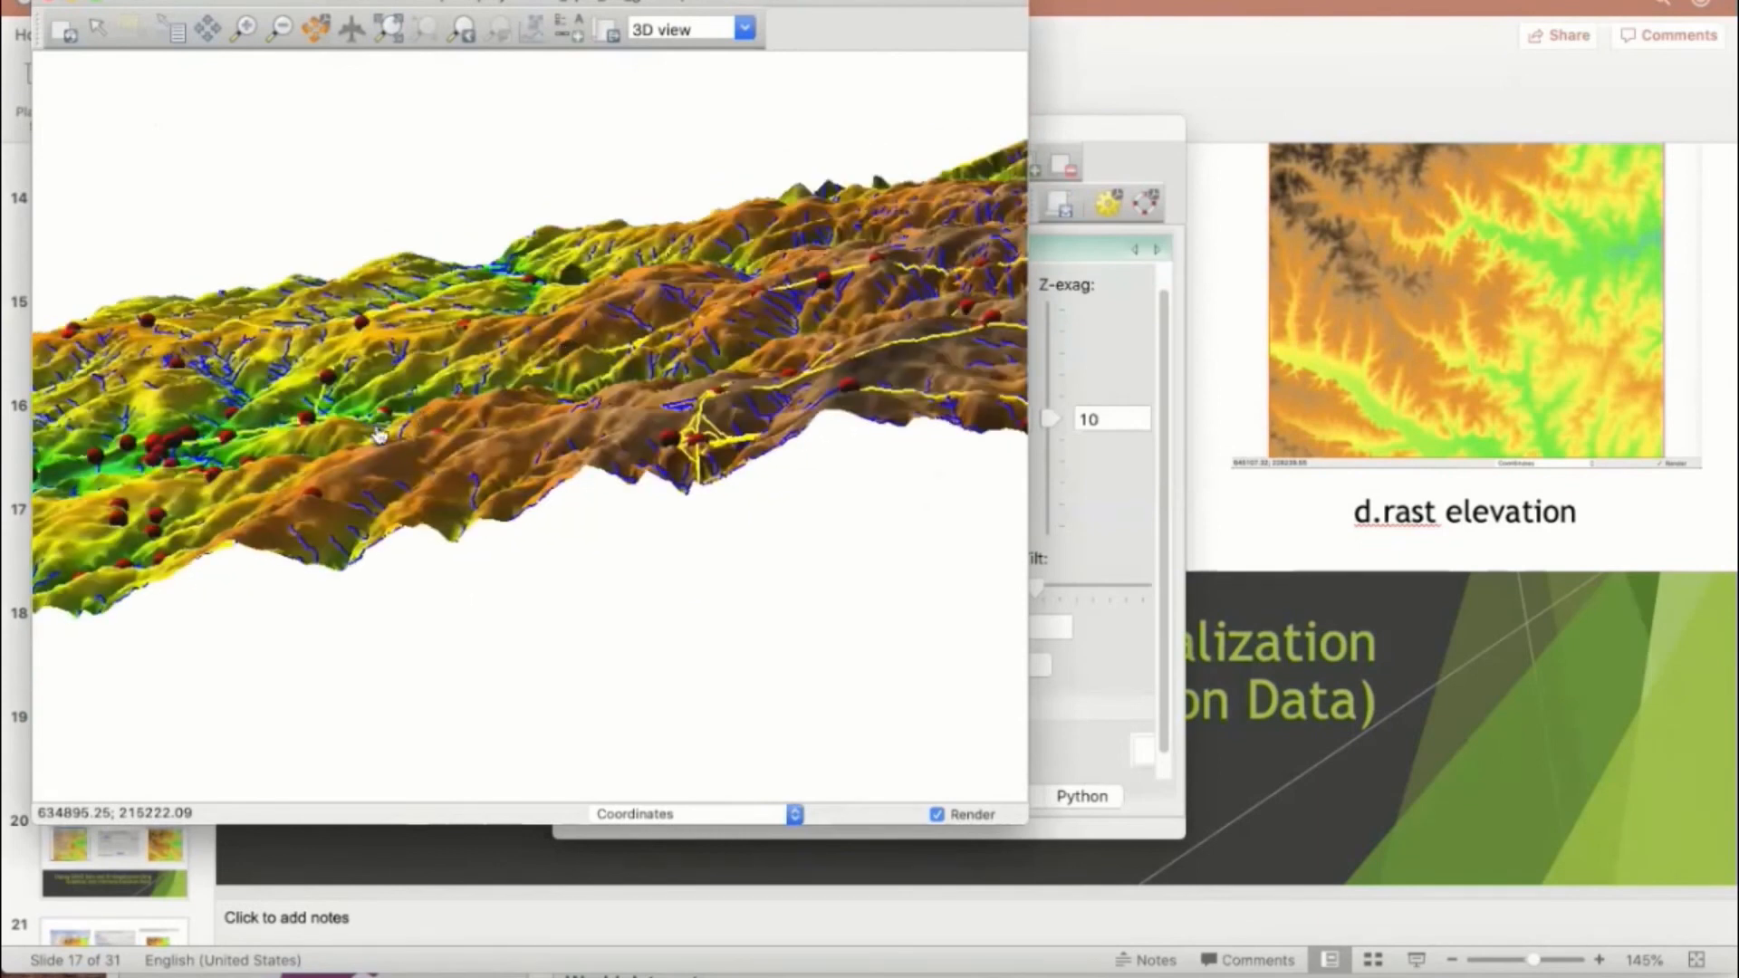
drag(381, 433, 683, 442)
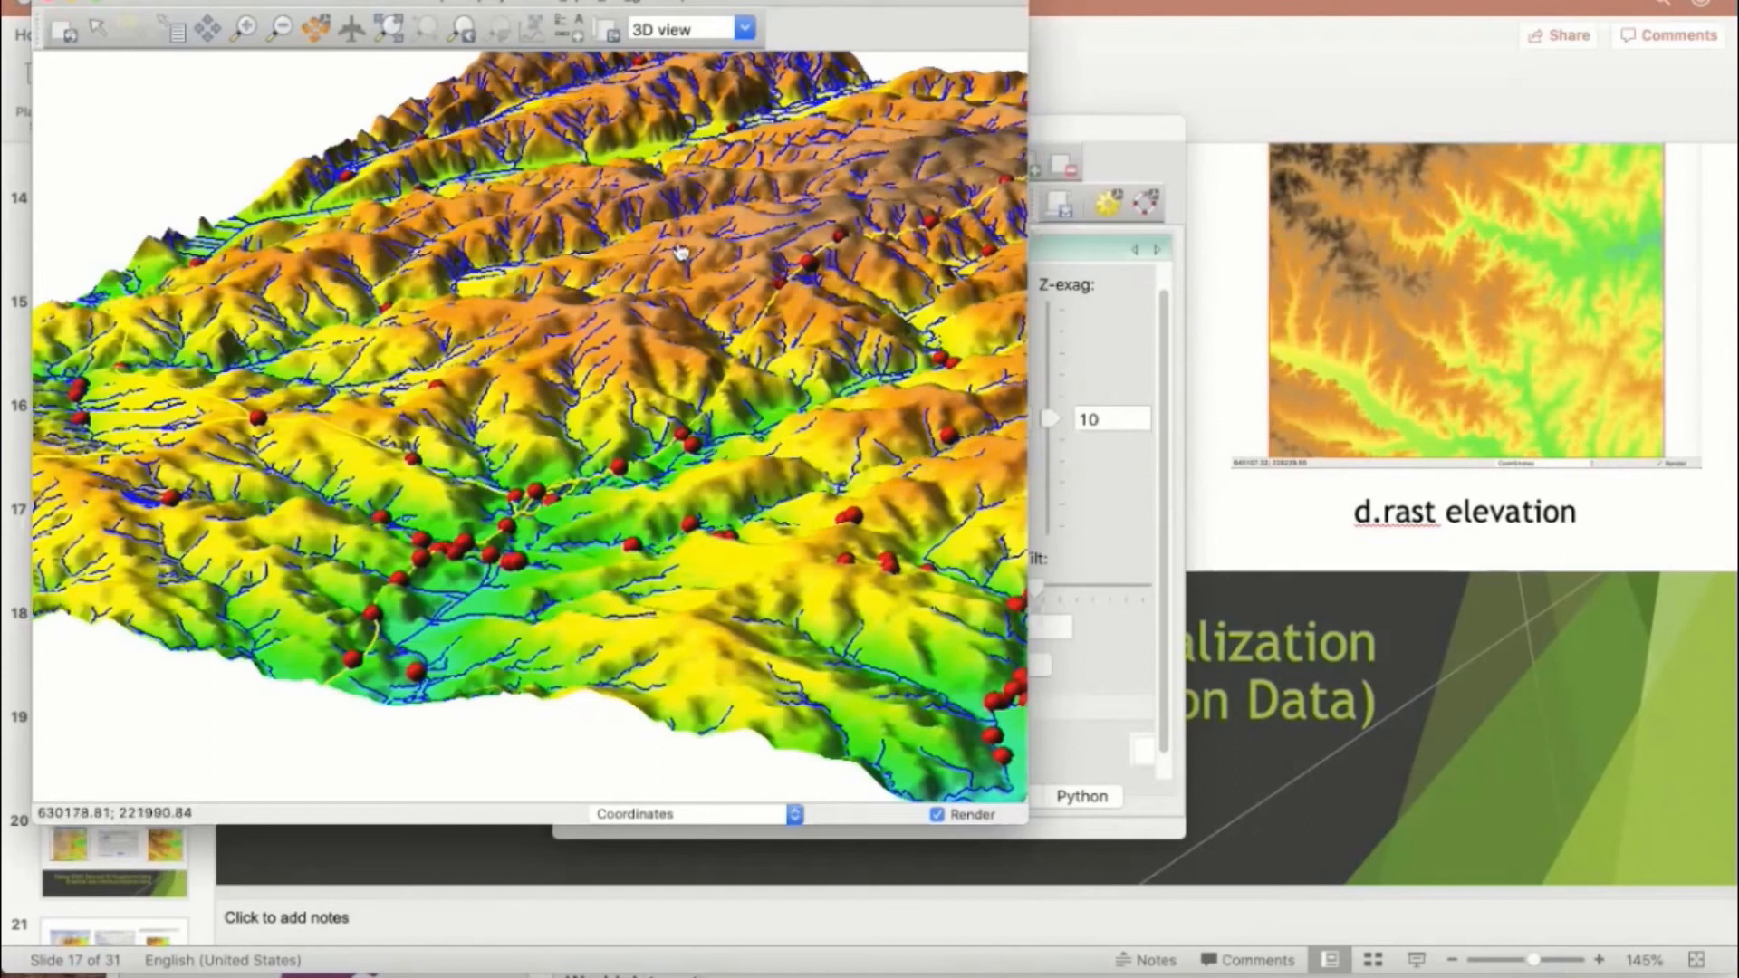
Step: Switch to the PowerPoint presentation, play it from the current slide and advance to the Graphical User Interface (Elevation Data) slide
click(1238, 519)
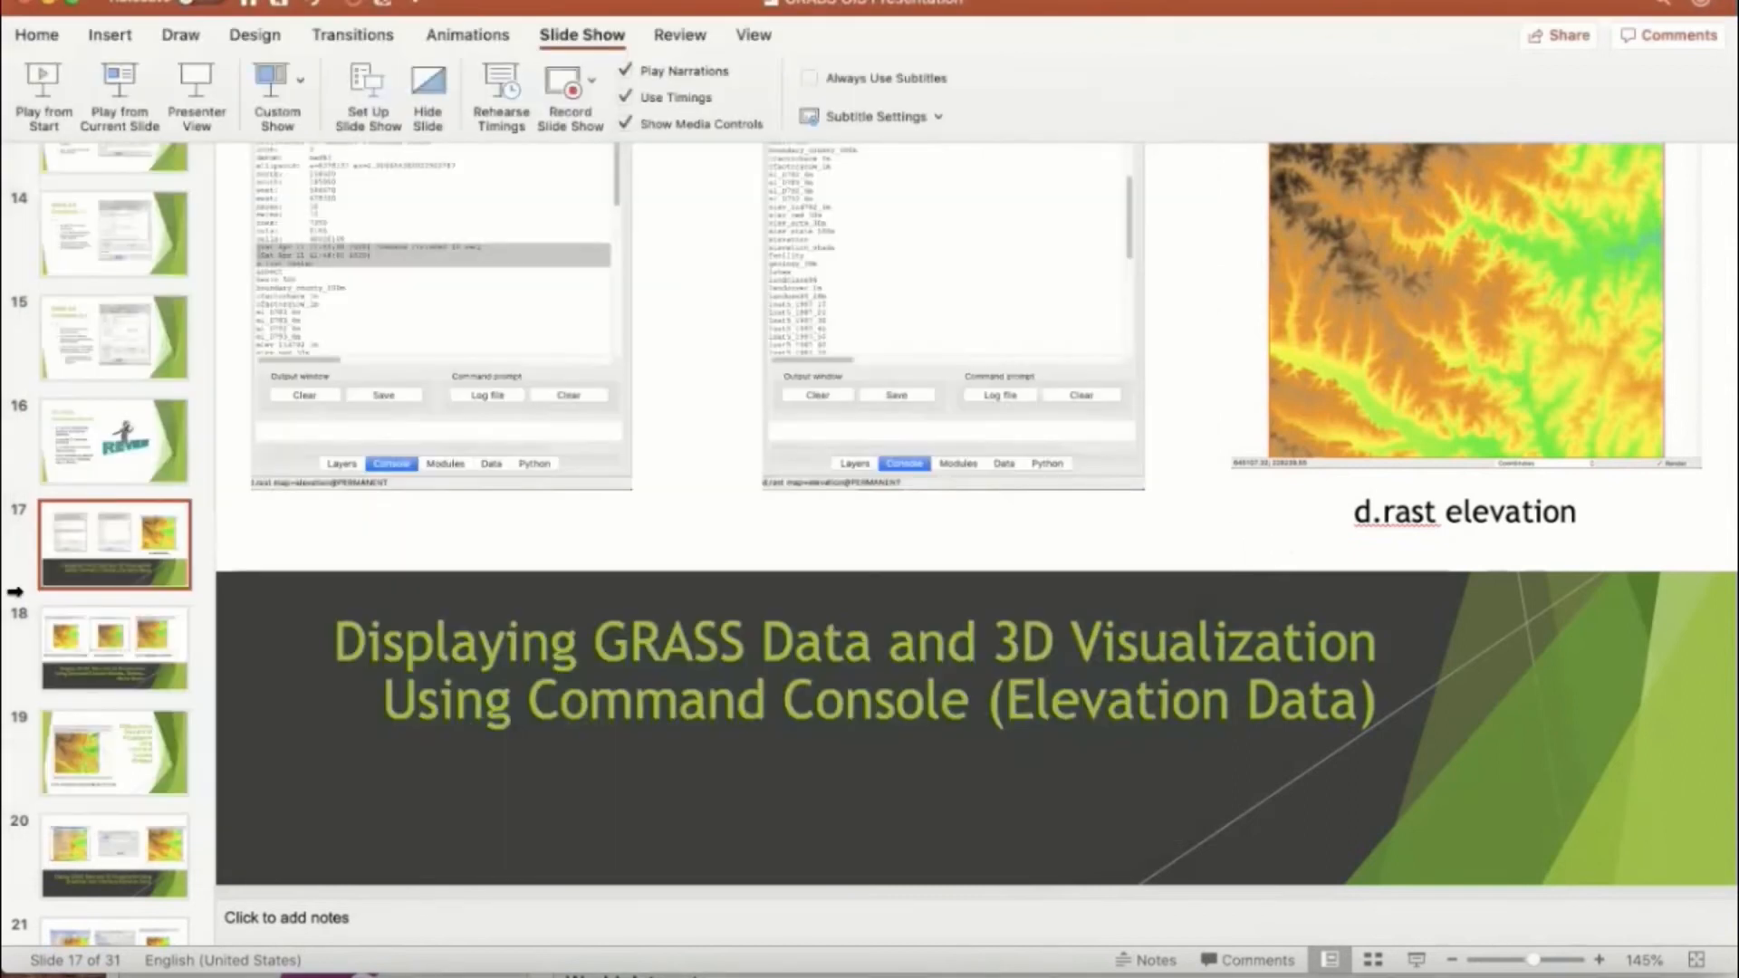
click(112, 78)
click(112, 78)
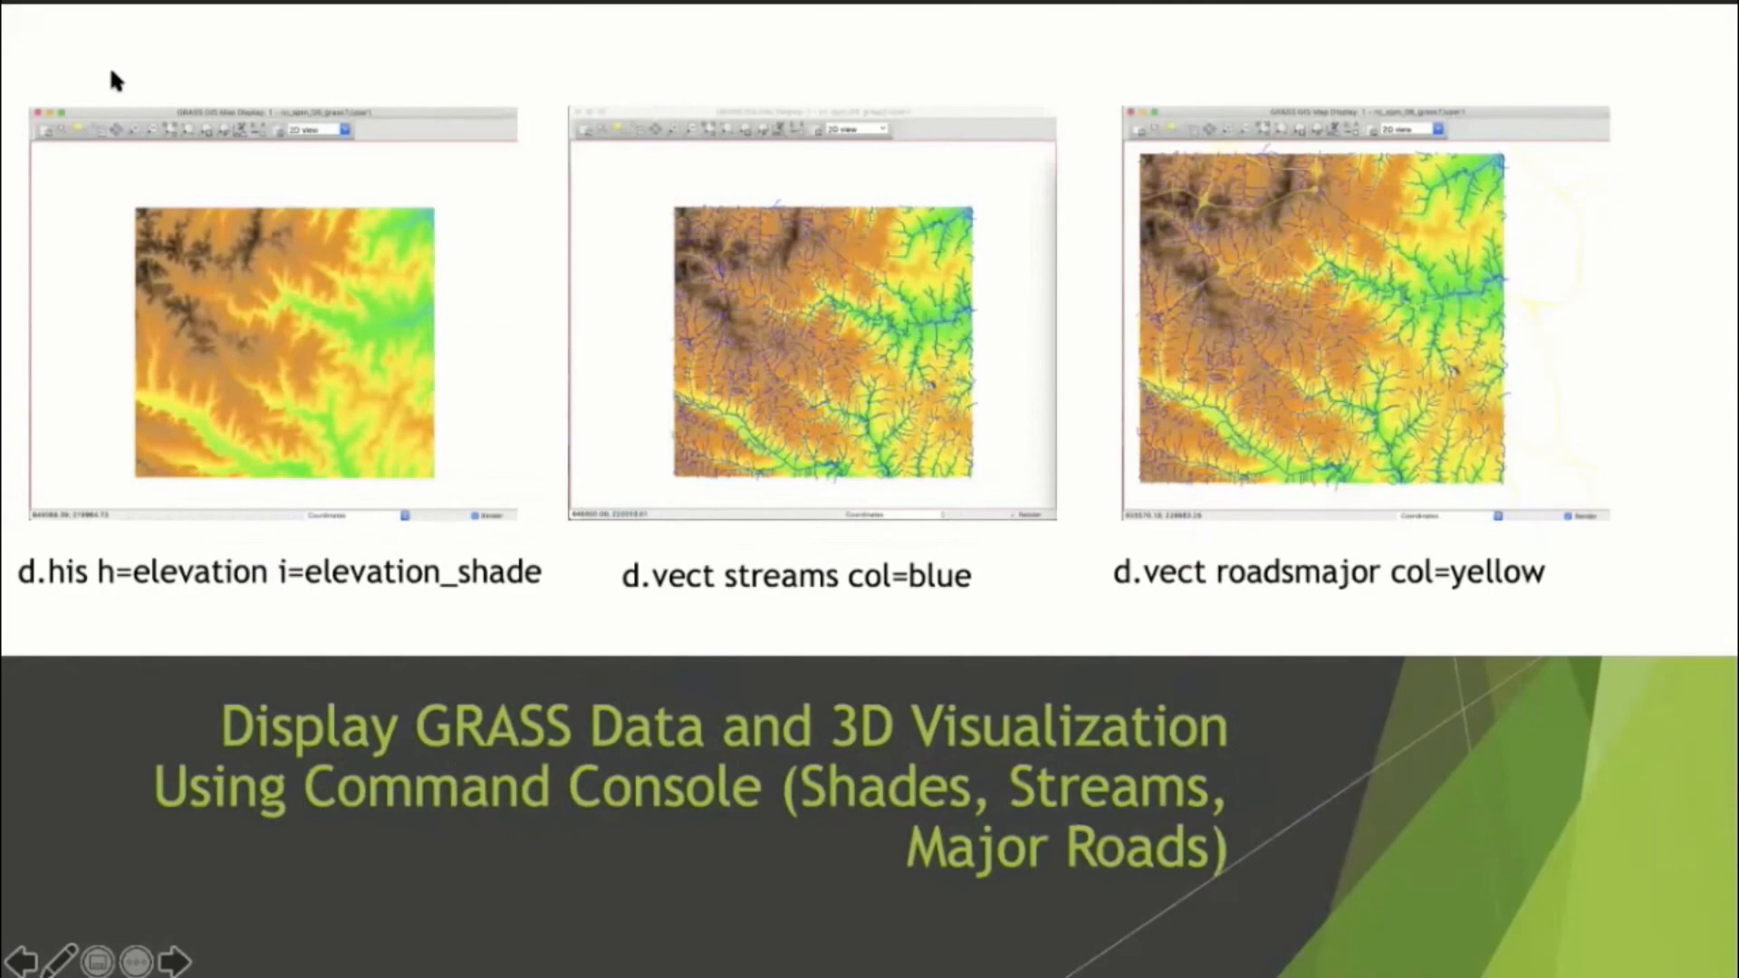
click(112, 80)
click(112, 80)
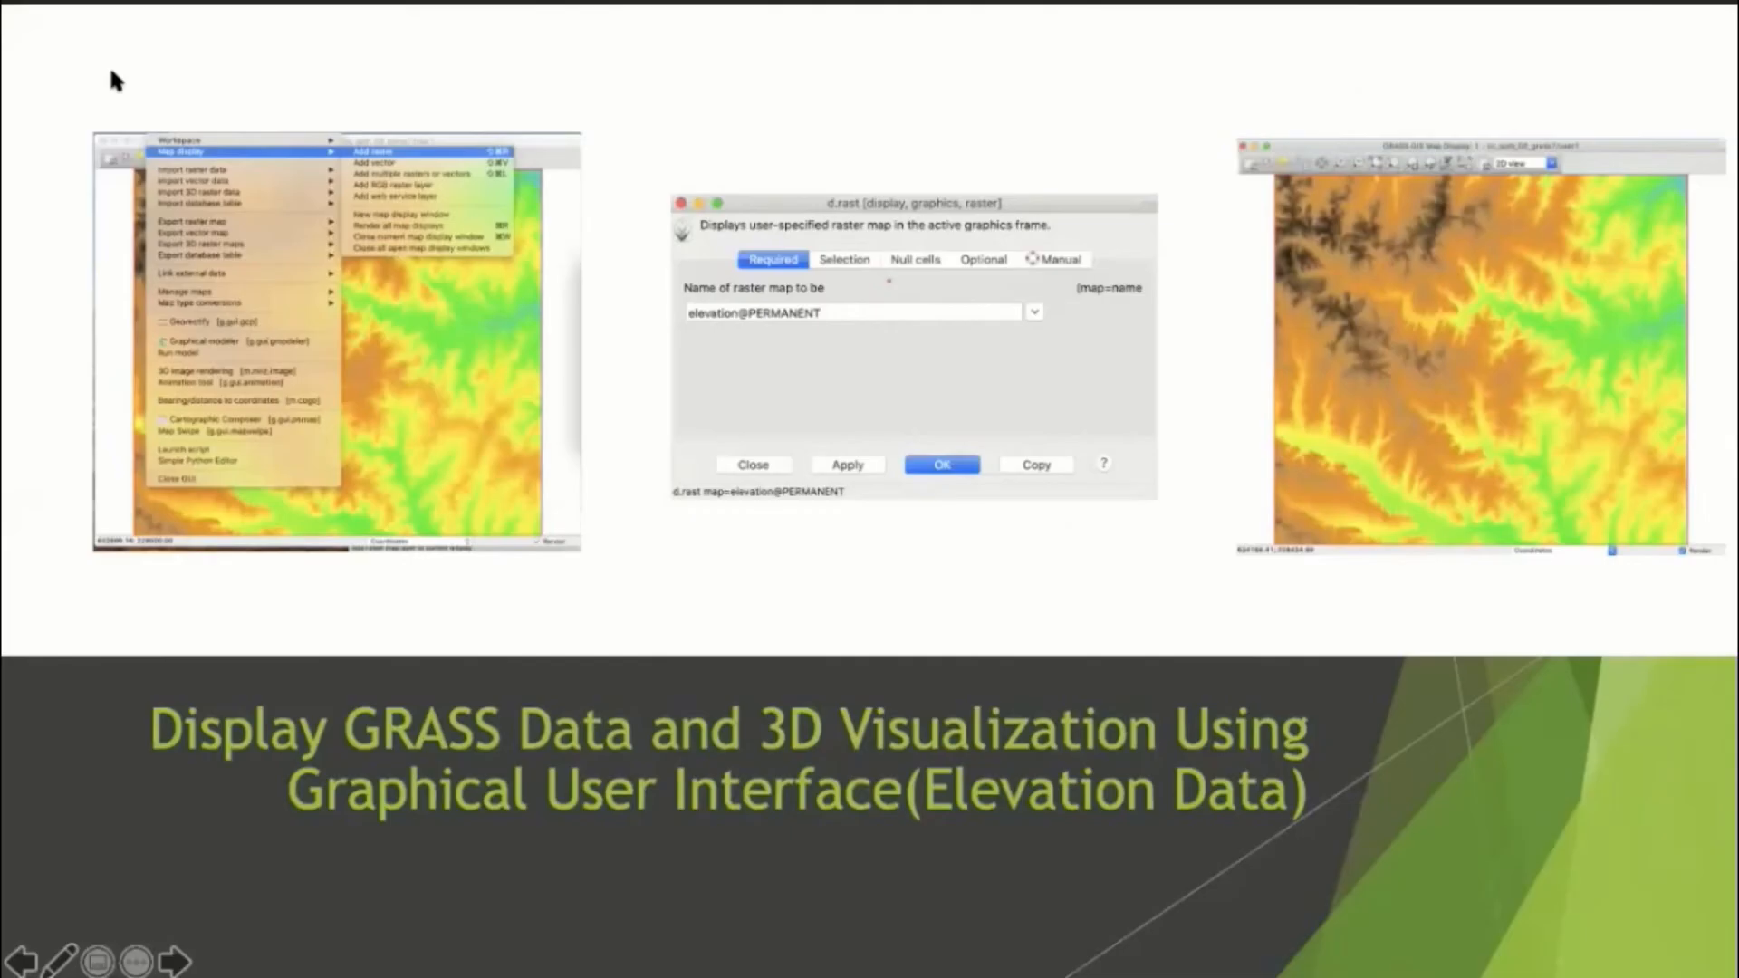